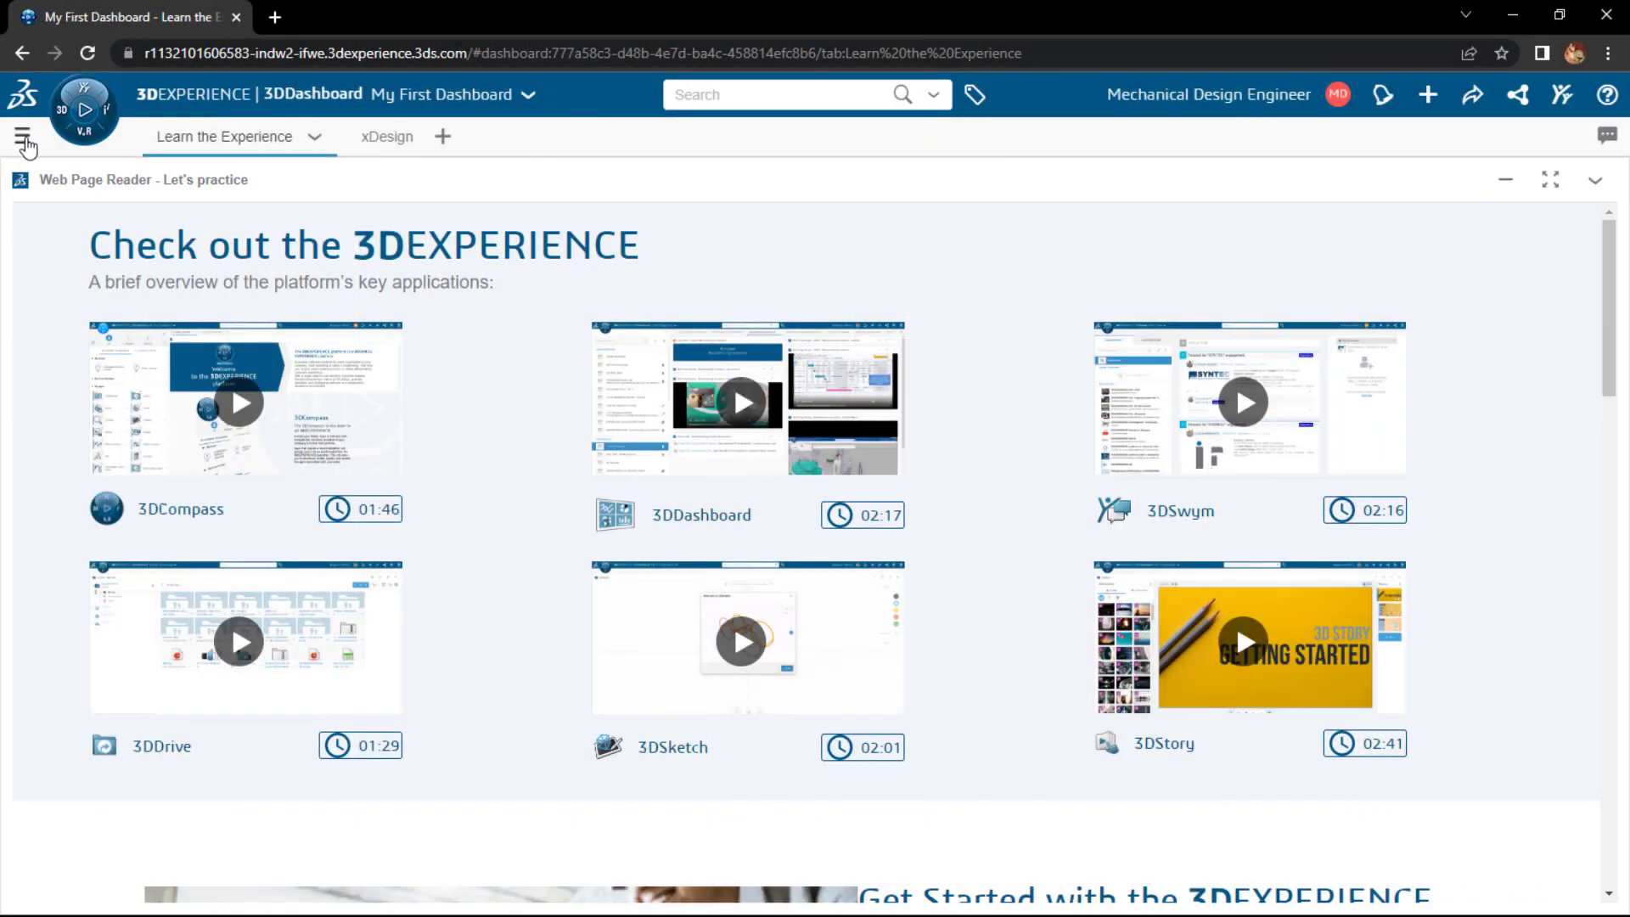
Search the platform's apps for "tas" and open Collaborative Tasks across the full dashboard width.
{"action": "left_click", "coordinate": [23, 137]}
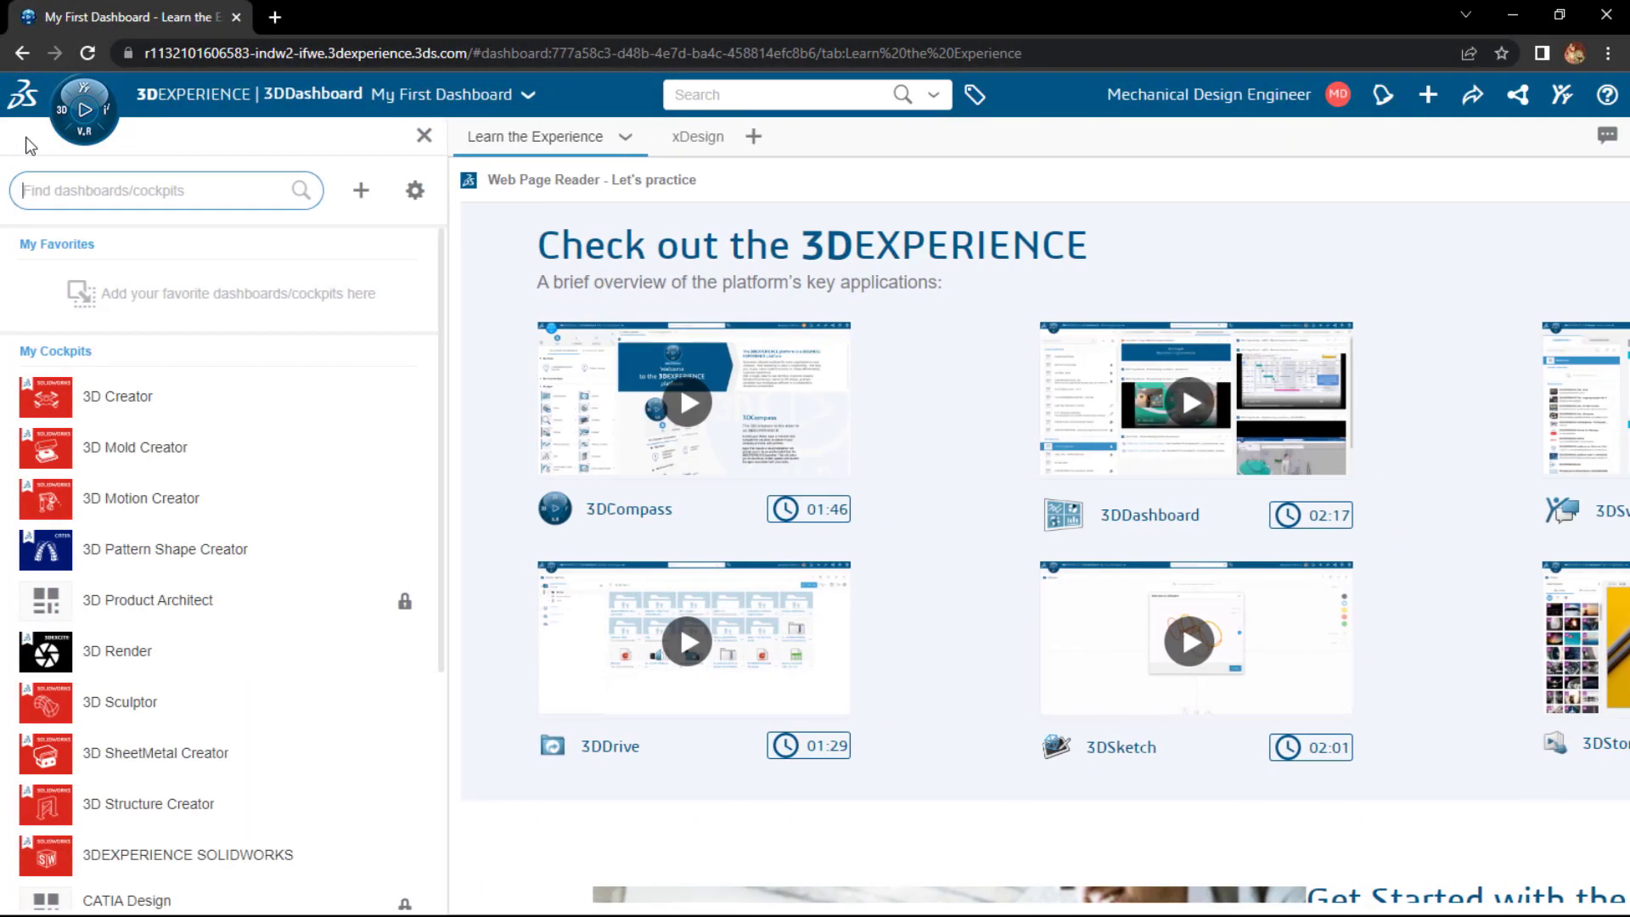
{"action": "left_click", "coordinate": [81, 108]}
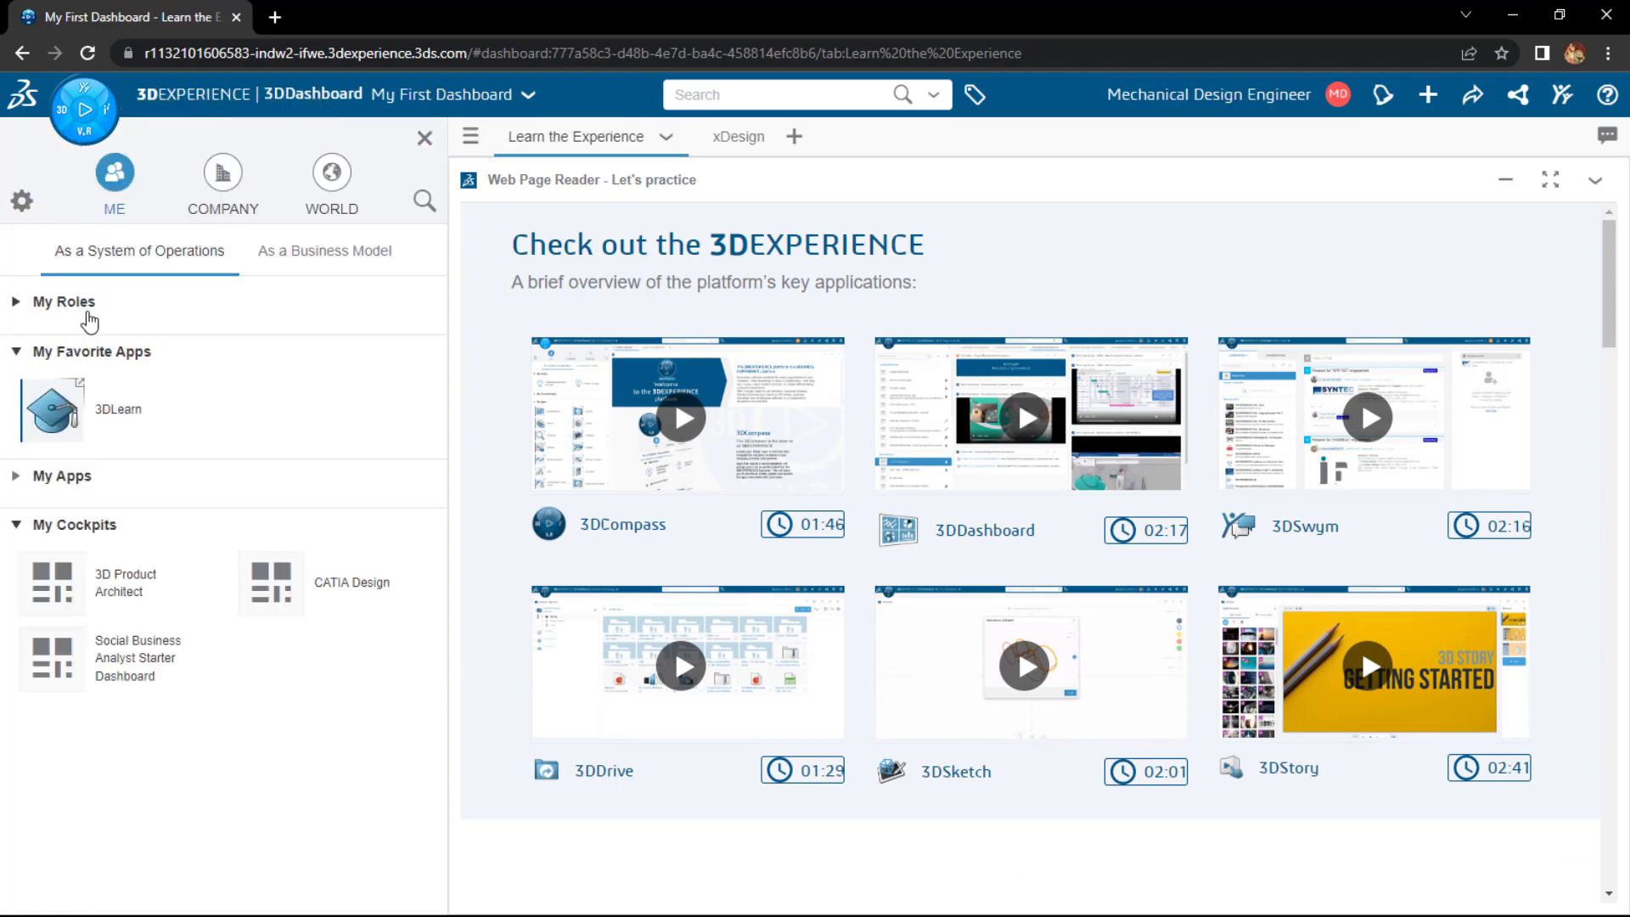
{"action": "left_click", "coordinate": [423, 203]}
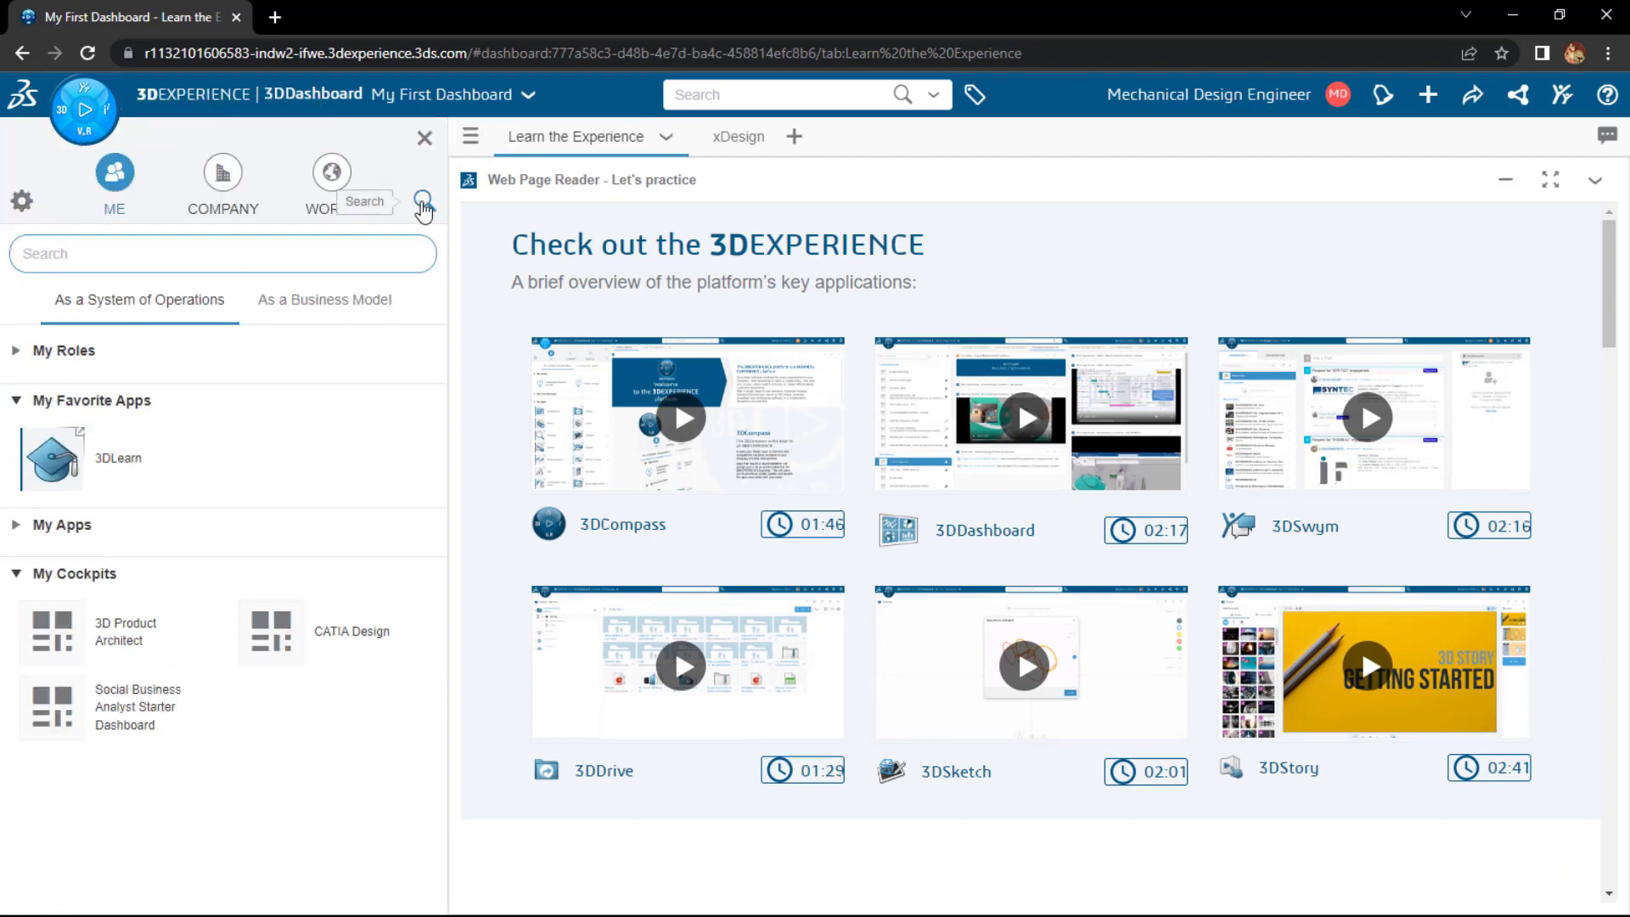
{"action": "type", "text": "ta"}
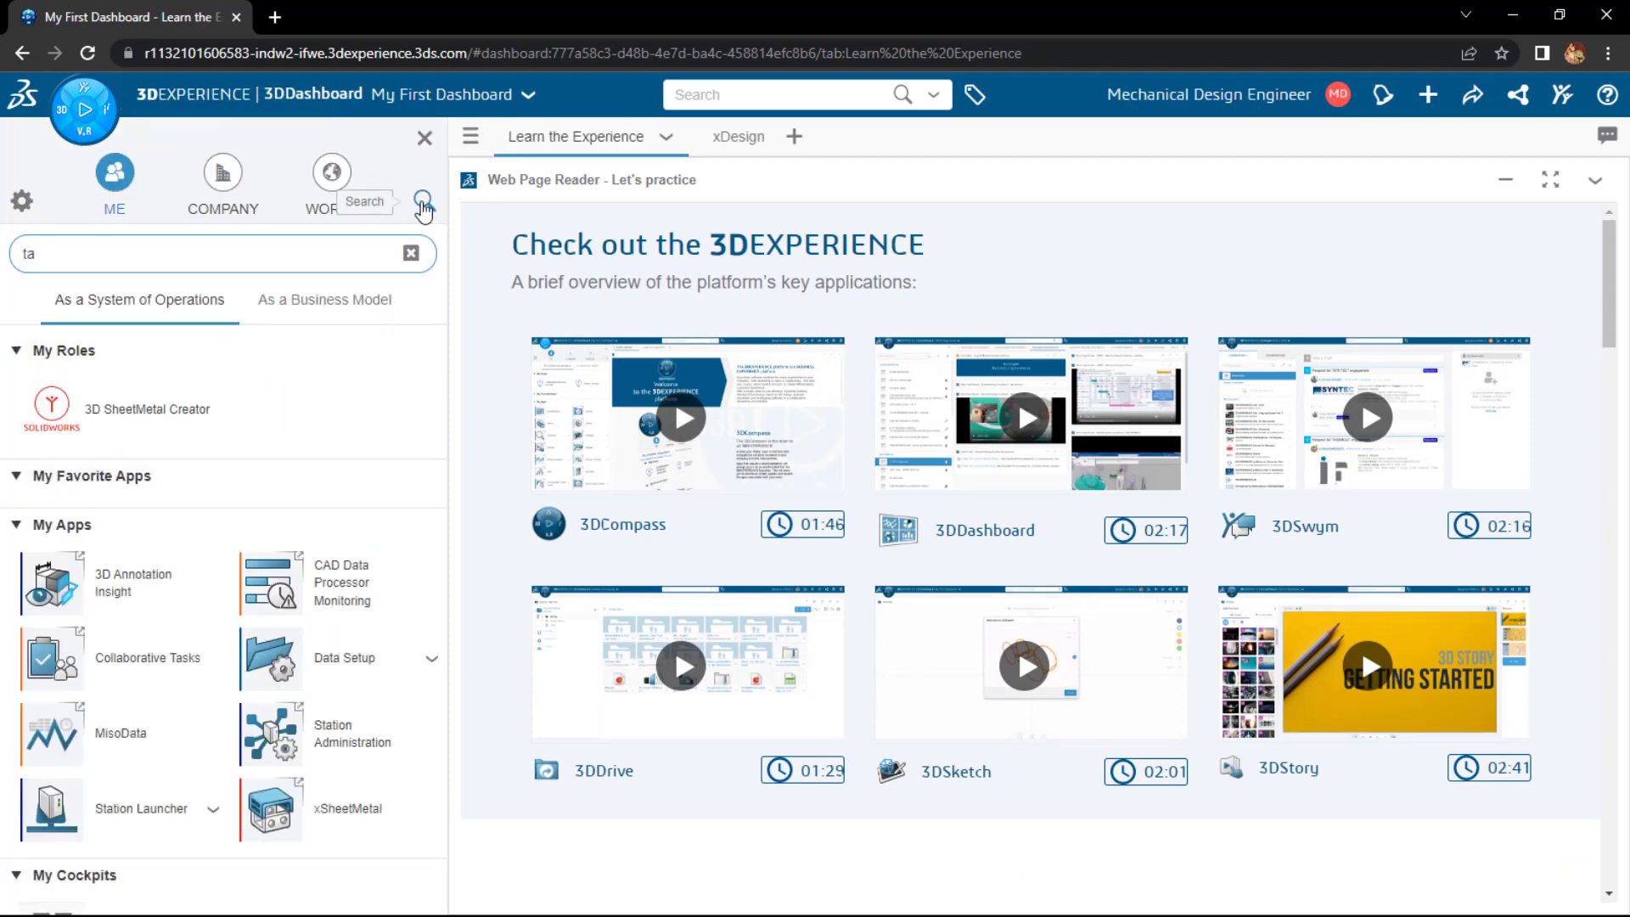
{"action": "type", "text": "s"}
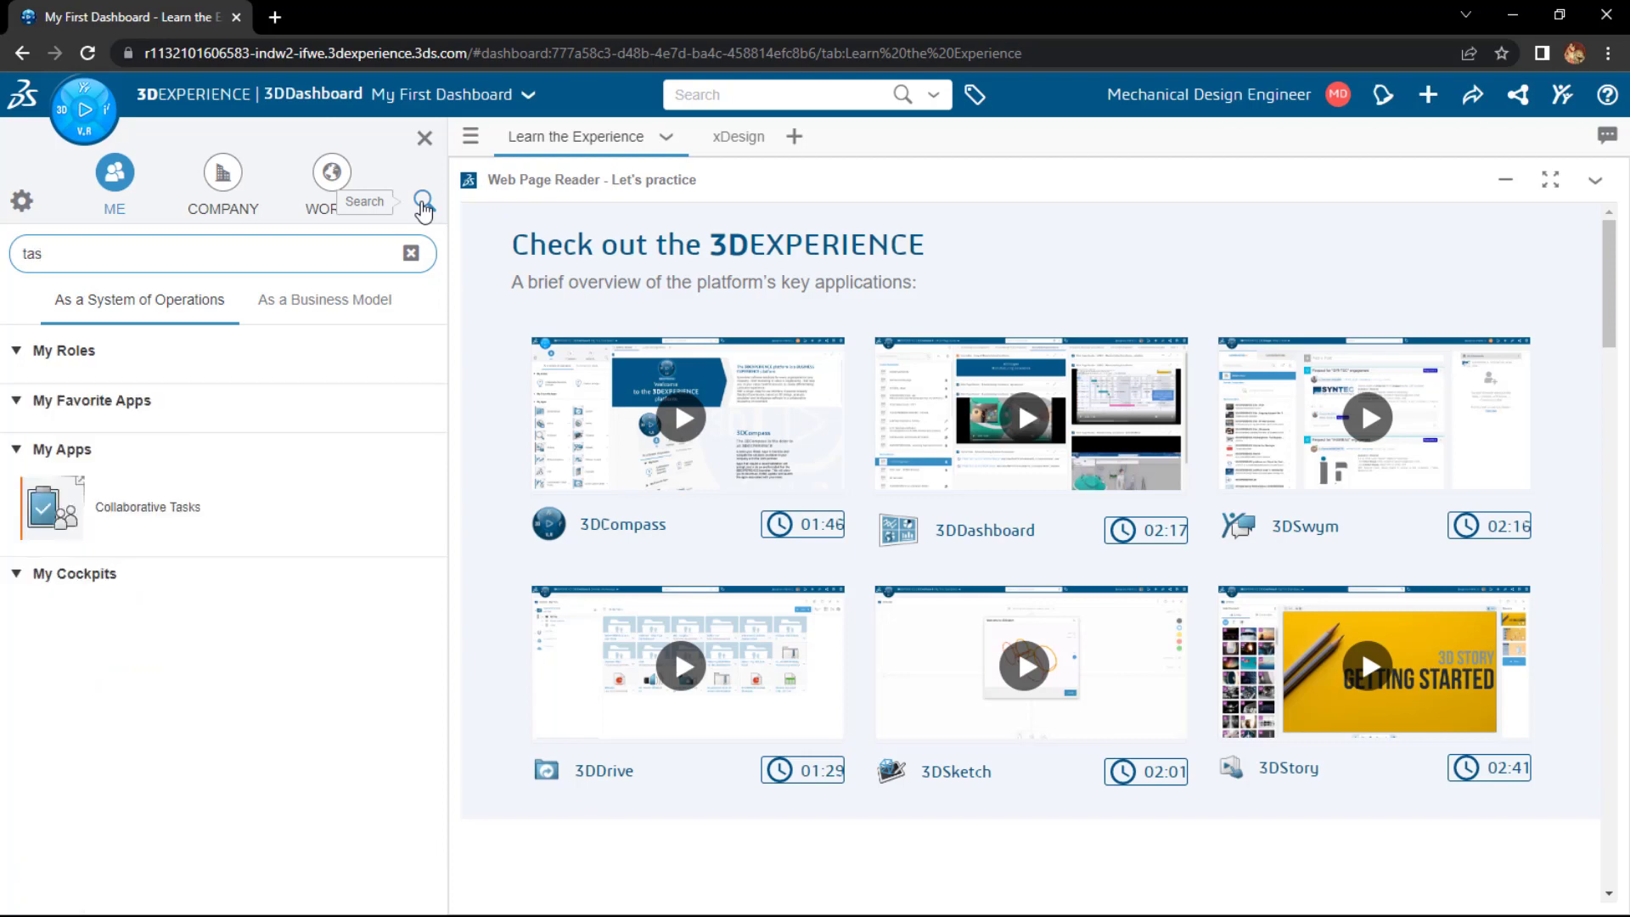
{"action": "left_click", "coordinate": [62, 508]}
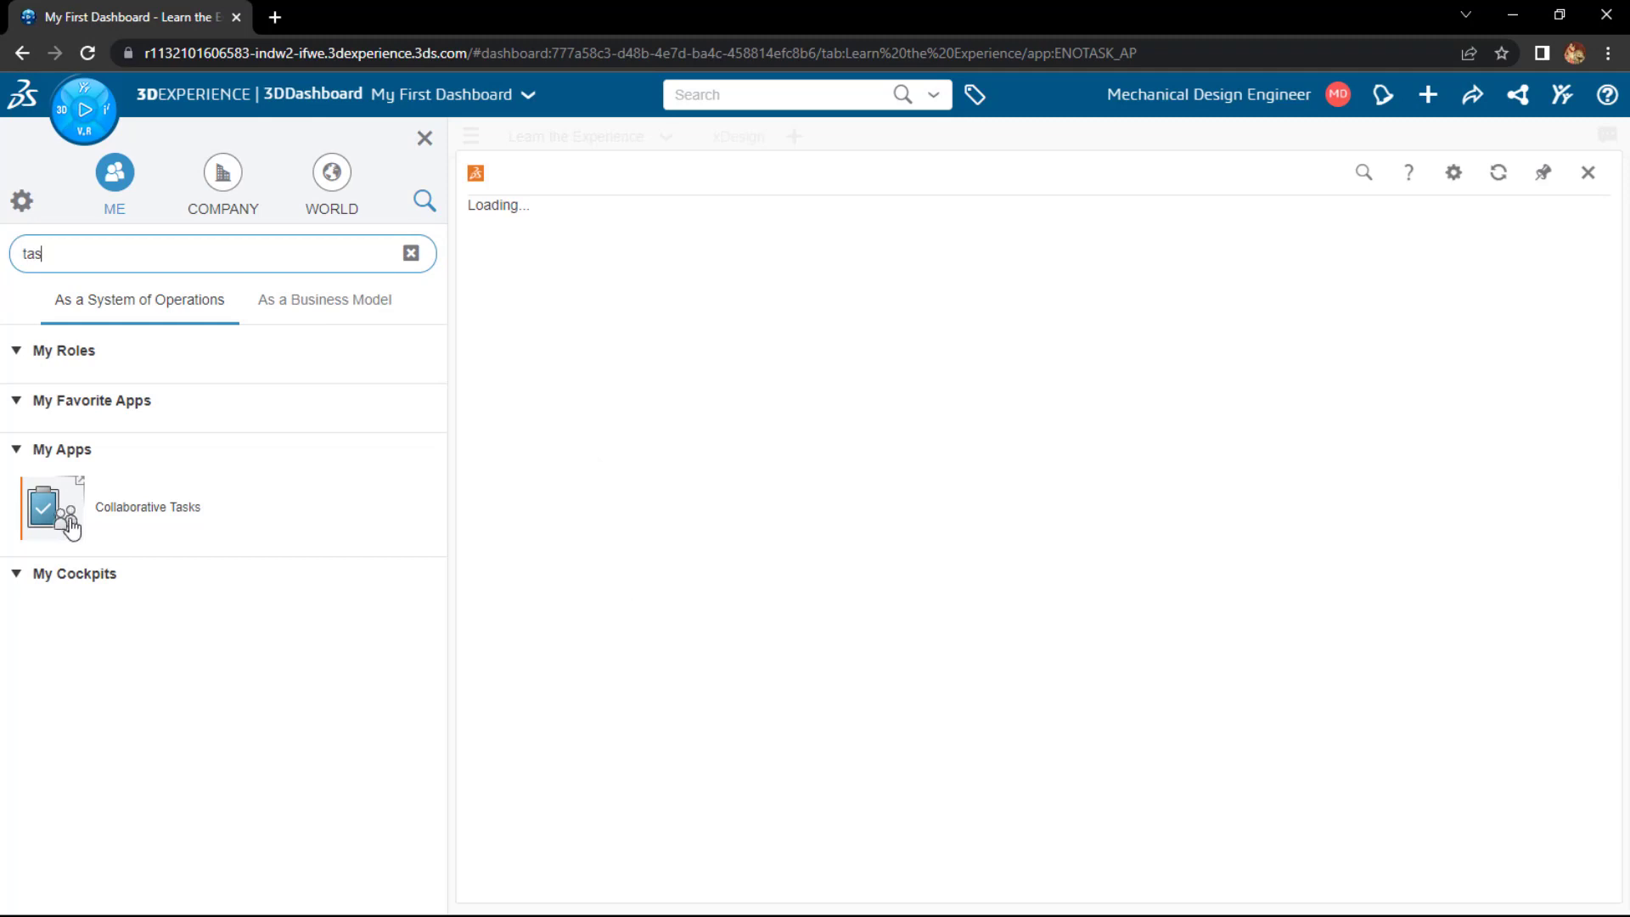
{"action": "left_click", "coordinate": [421, 141]}
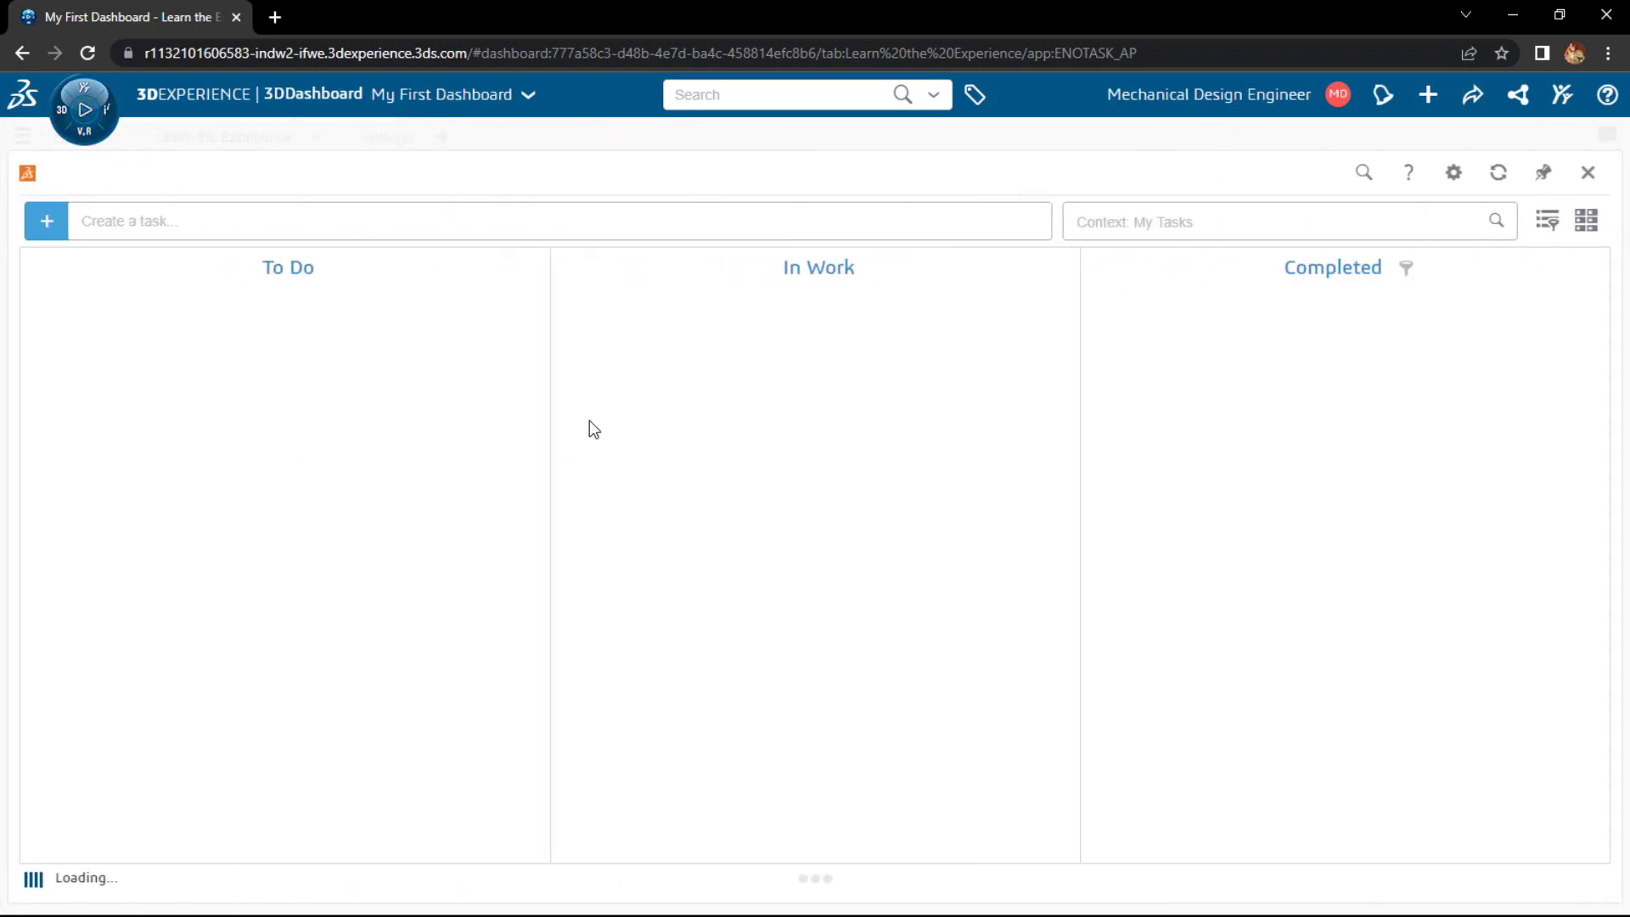
{"action": "left_click", "coordinate": [51, 225]}
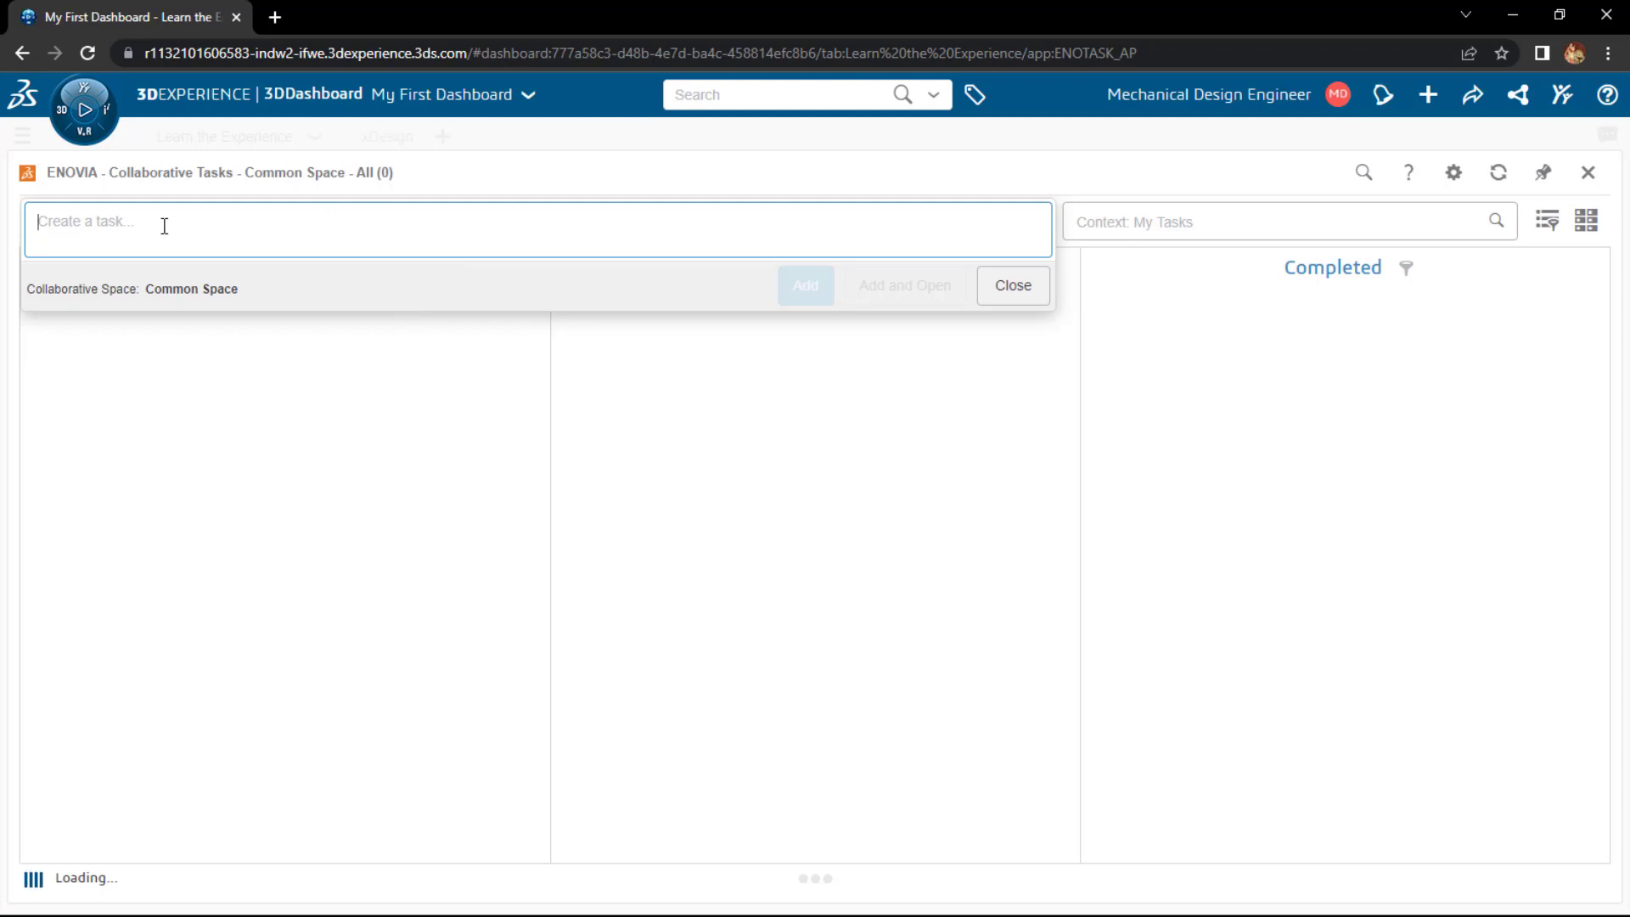
{"action": "type", "text": "De"}
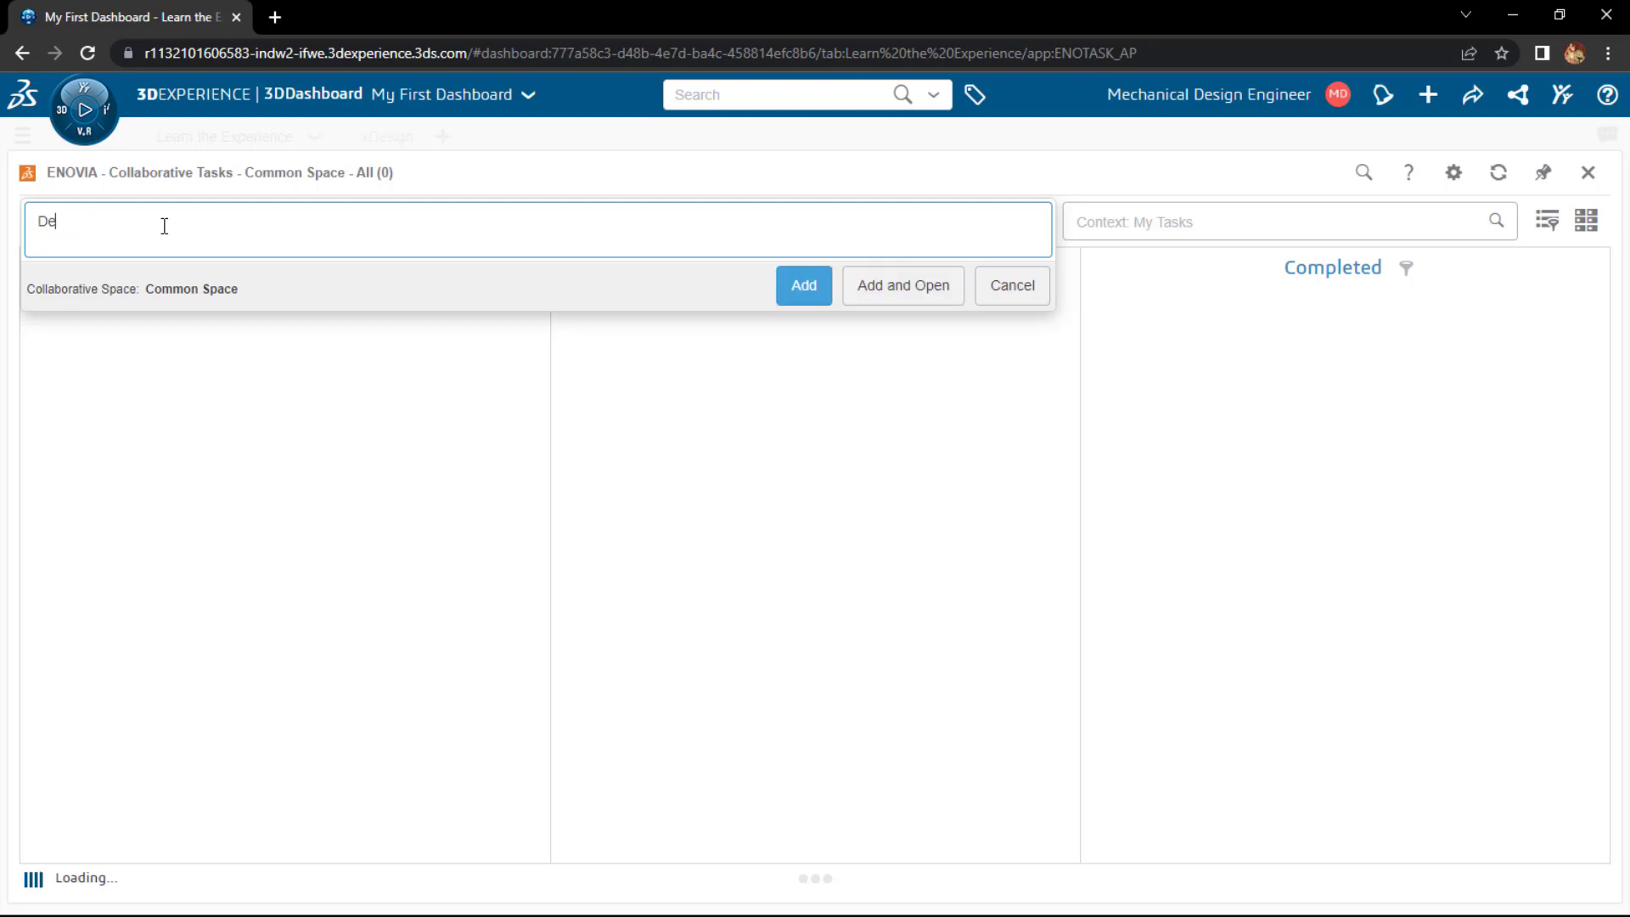
{"action": "type", "text": "sign a Bra"}
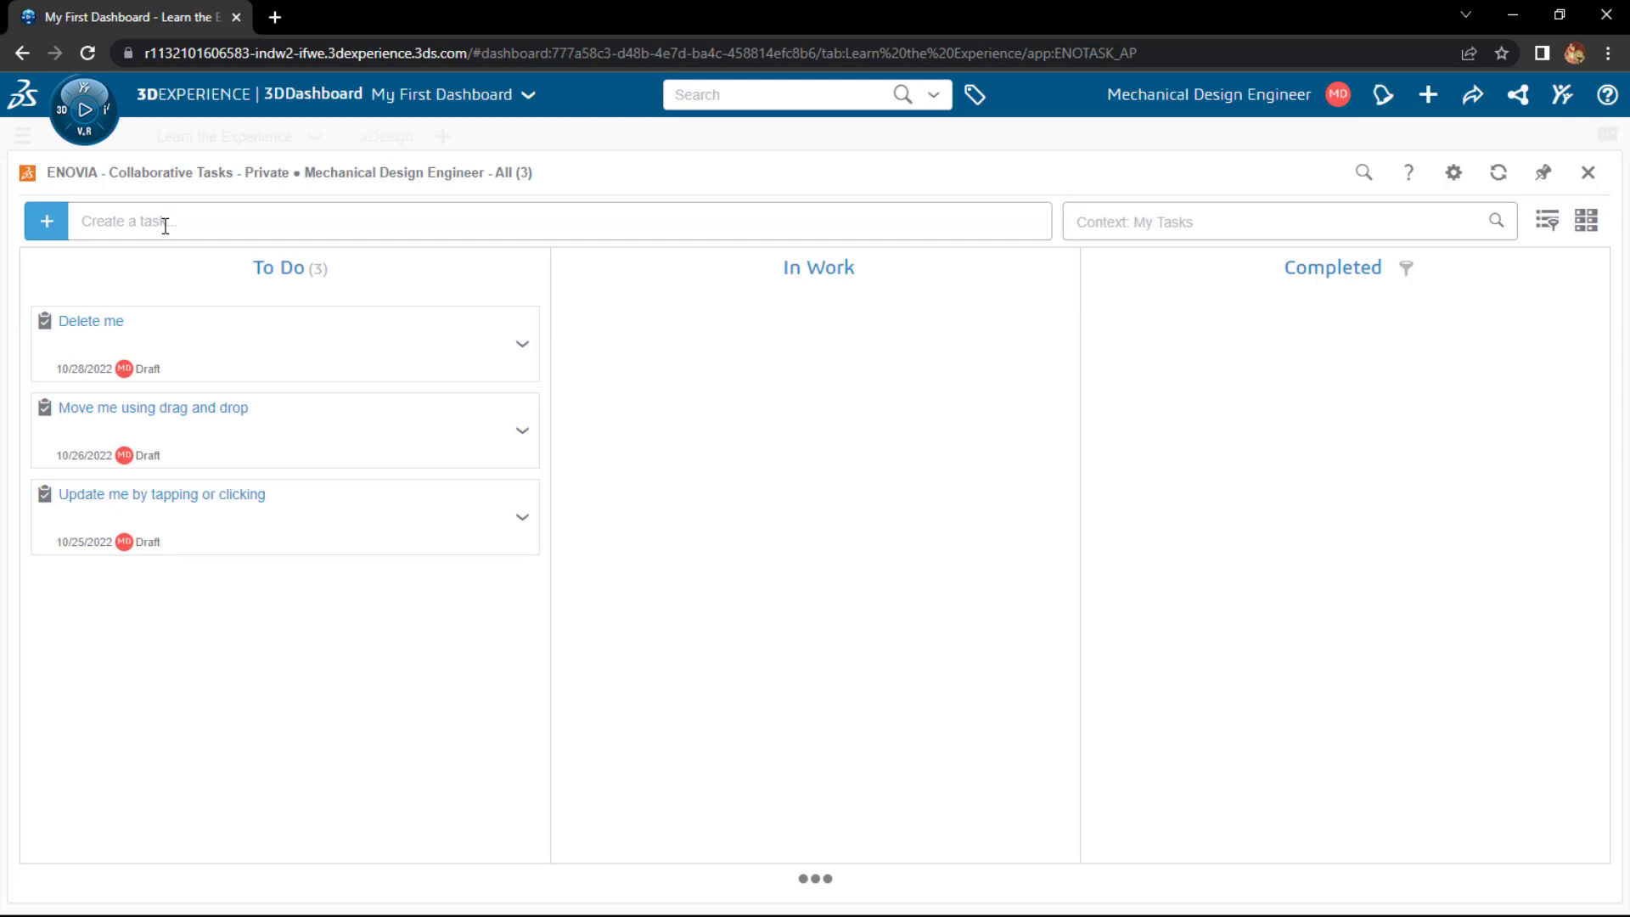
{"action": "left_click", "coordinate": [165, 226]}
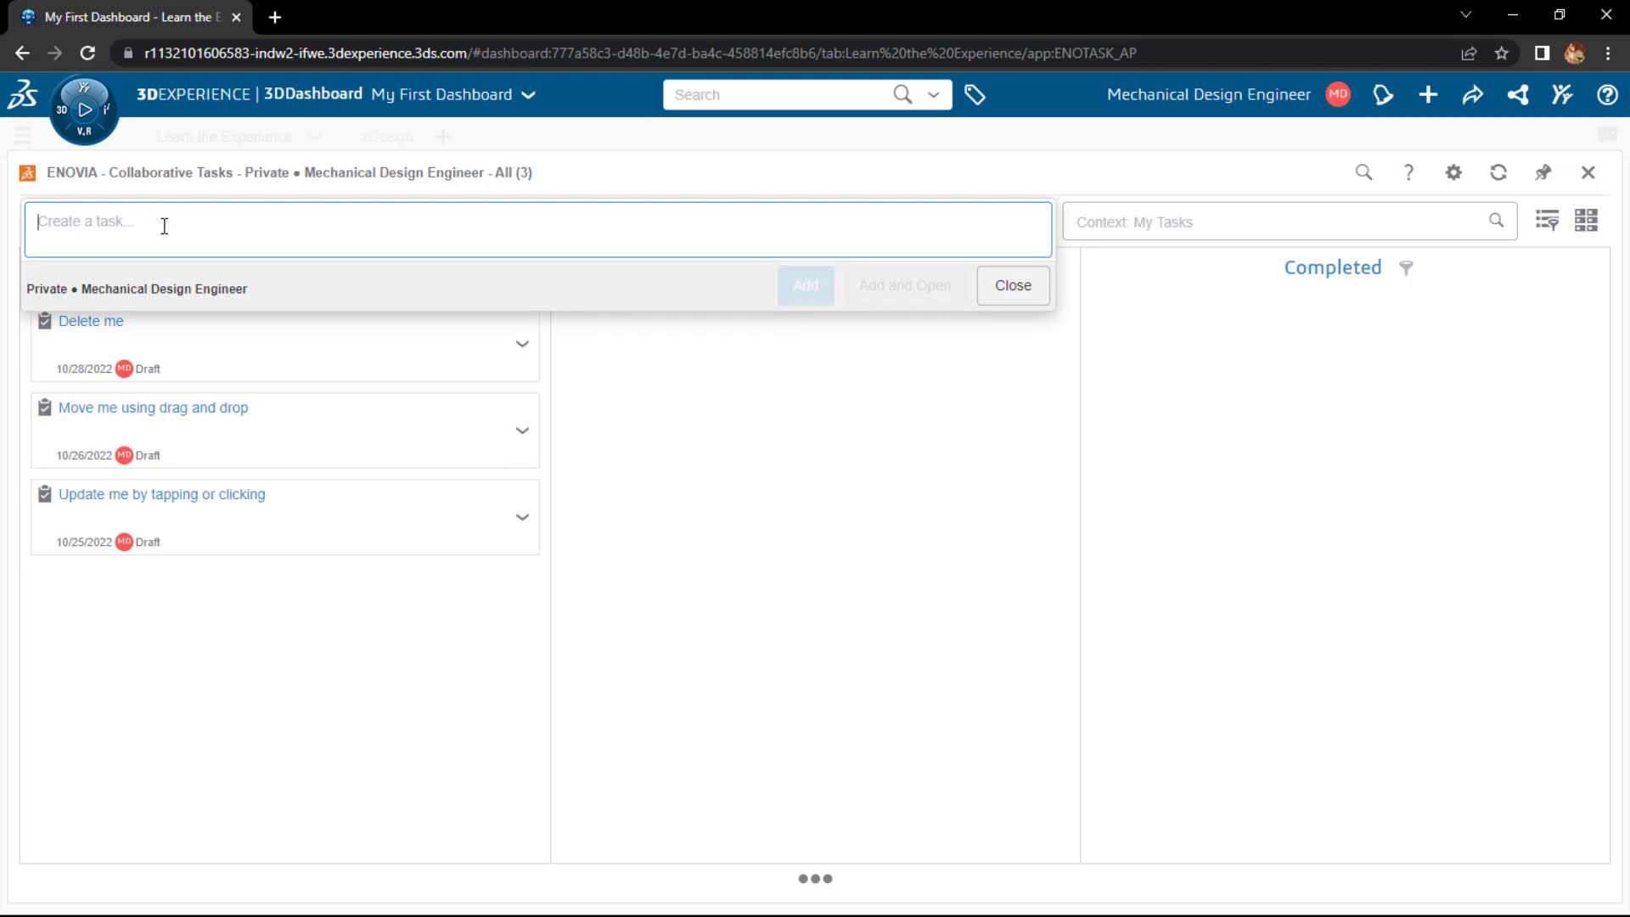
{"action": "left_click", "coordinate": [202, 594]}
Delete the sample task "Delete me" from the To Do column.
{"action": "left_click", "coordinate": [105, 326]}
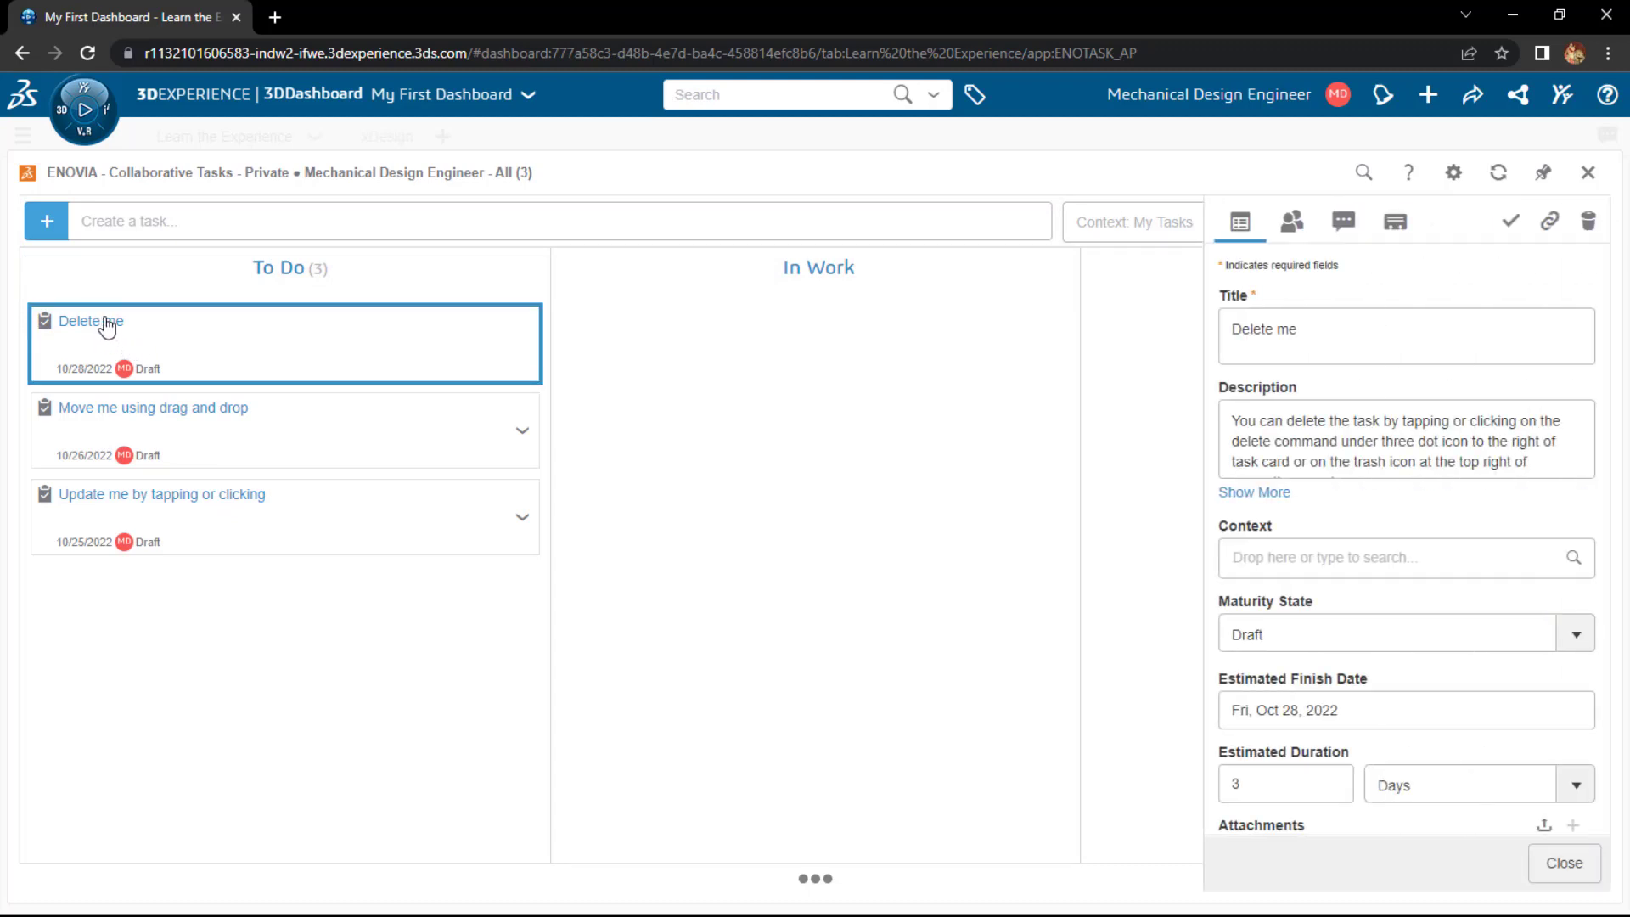
{"action": "key", "text": "Down"}
{"action": "left_click", "coordinate": [156, 488]}
{"action": "left_click", "coordinate": [282, 353]}
{"action": "left_click_drag", "start_coordinate": [282, 354], "coordinate": [375, 371]}
{"action": "right_click", "coordinate": [375, 371]}
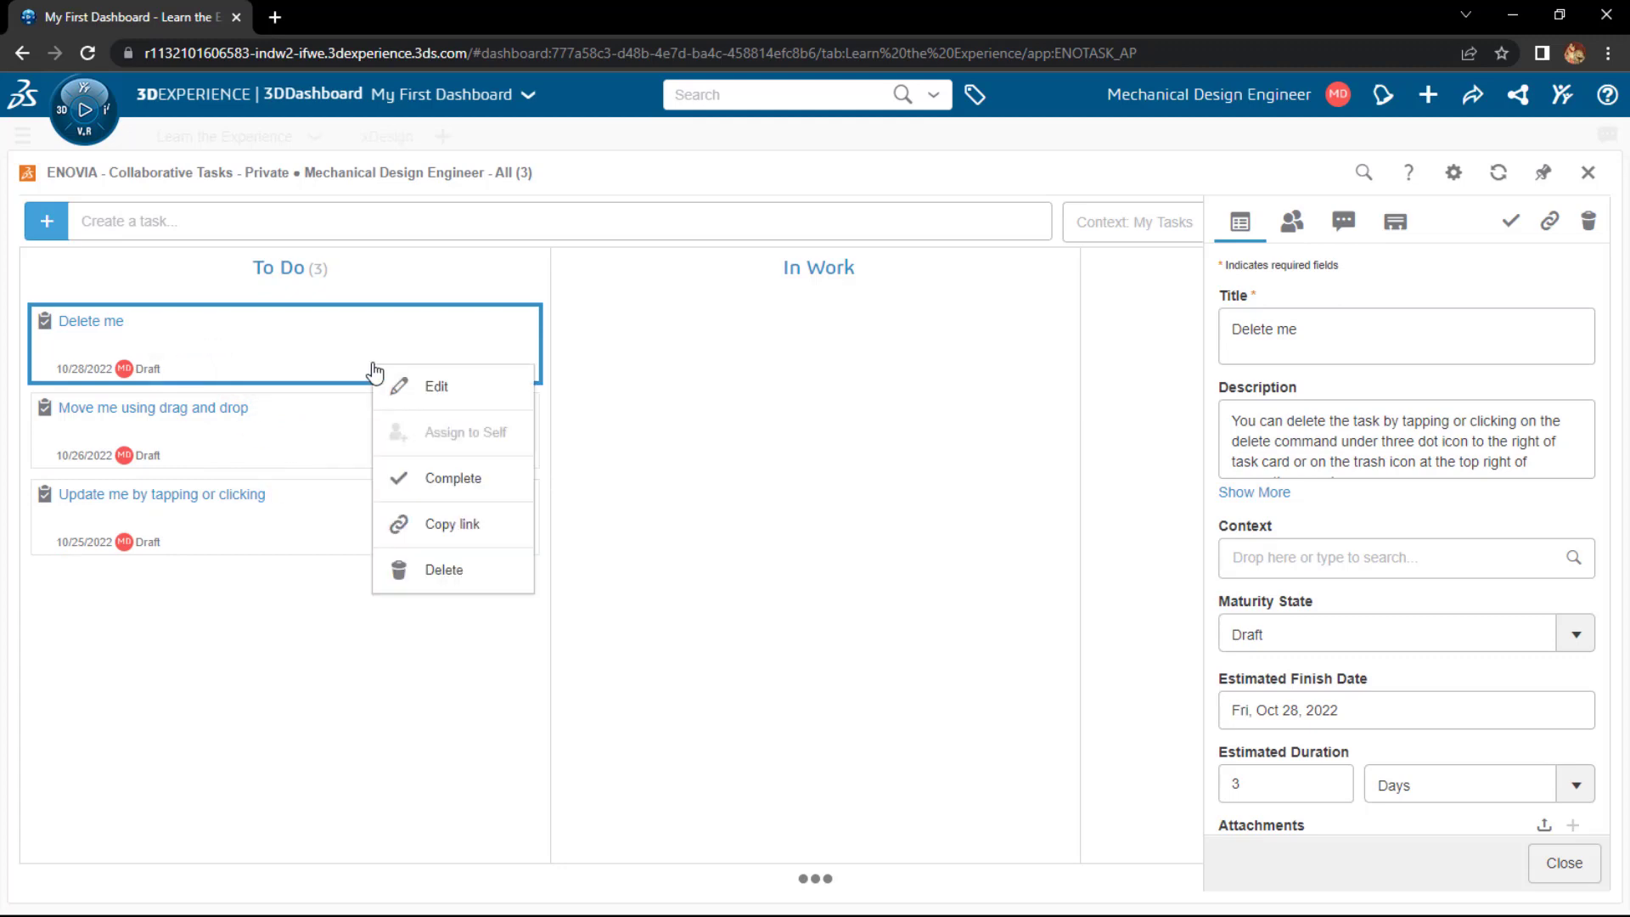
{"action": "left_click", "coordinate": [413, 582]}
{"action": "left_click", "coordinate": [949, 473]}
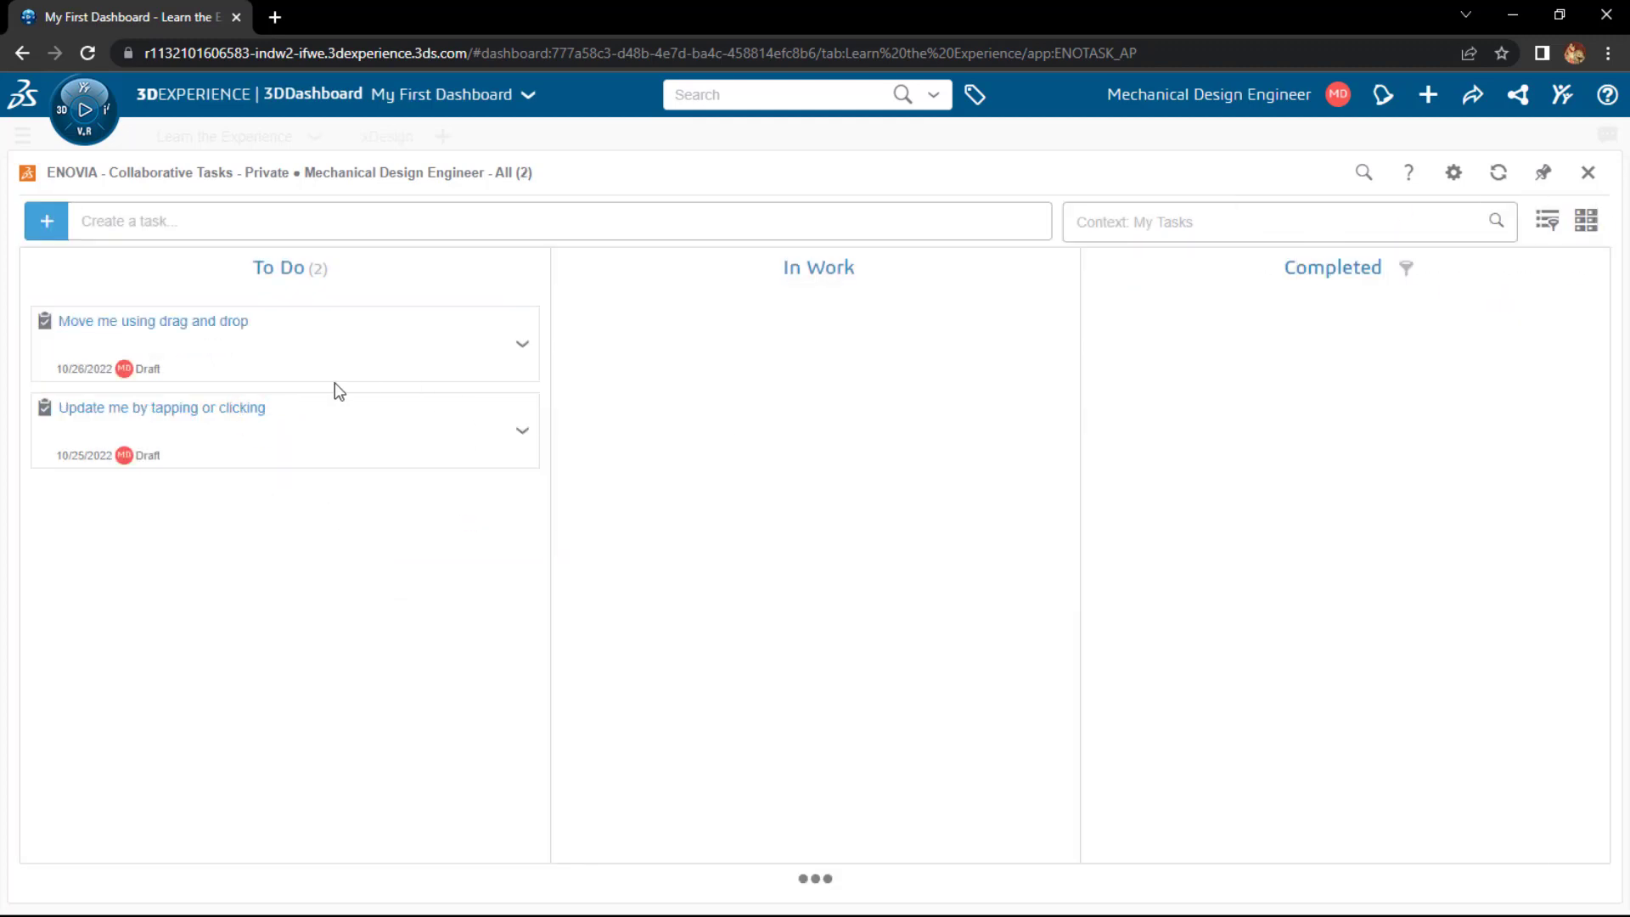
Delete the sample task "Move me using drag and drop" from the To Do column.
{"action": "left_click", "coordinate": [298, 349]}
{"action": "right_click", "coordinate": [297, 351]}
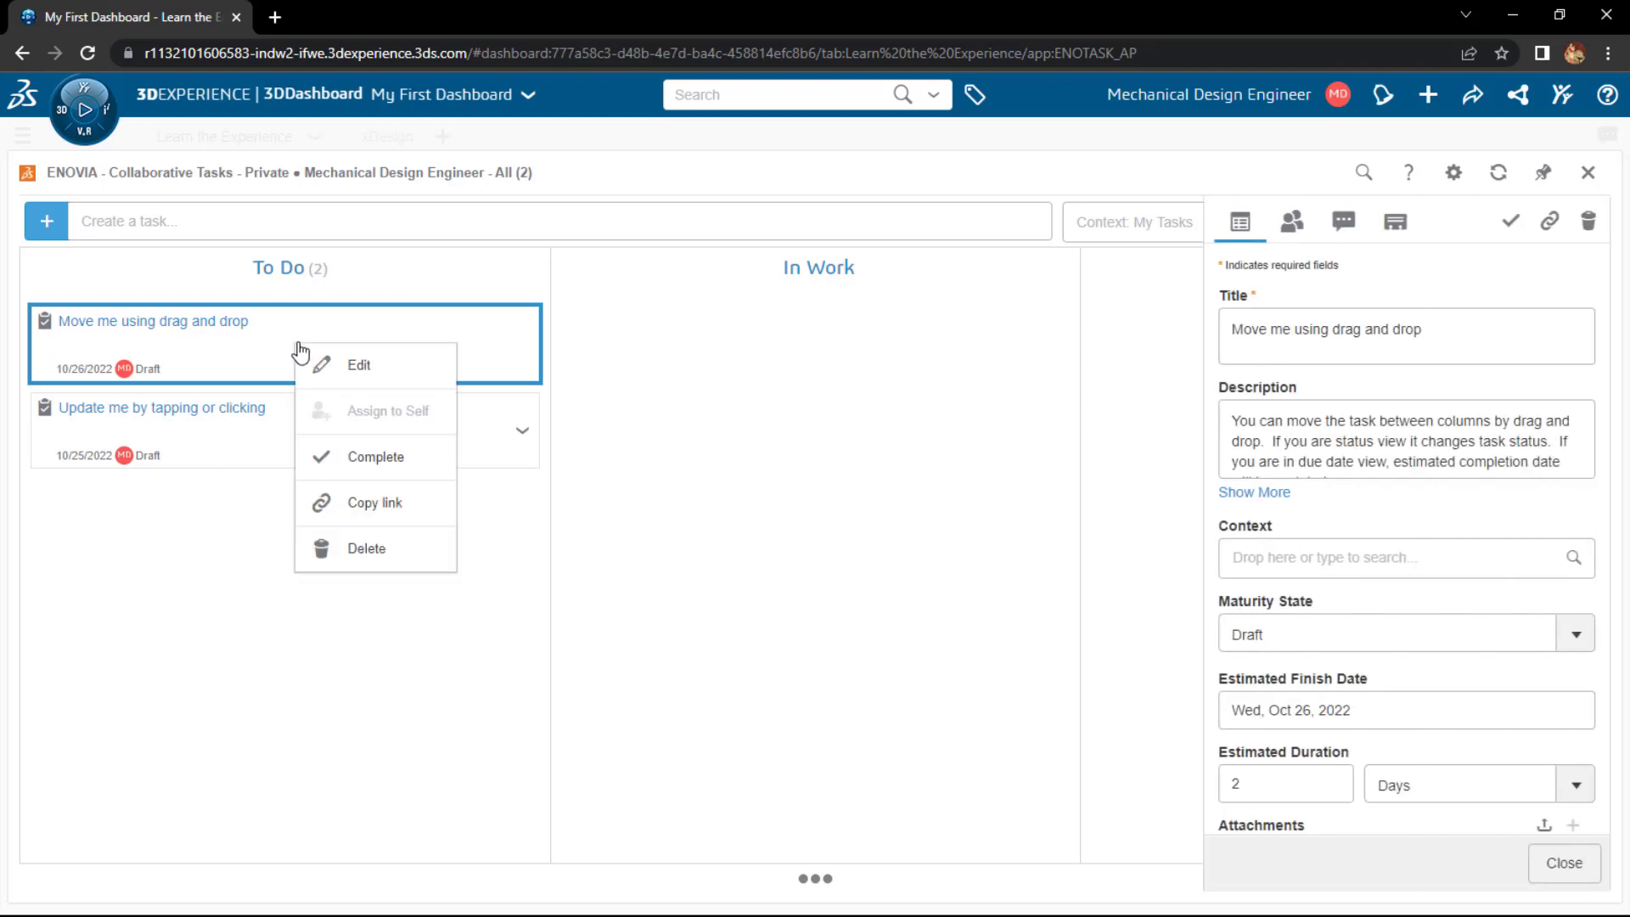
{"action": "left_click", "coordinate": [378, 552]}
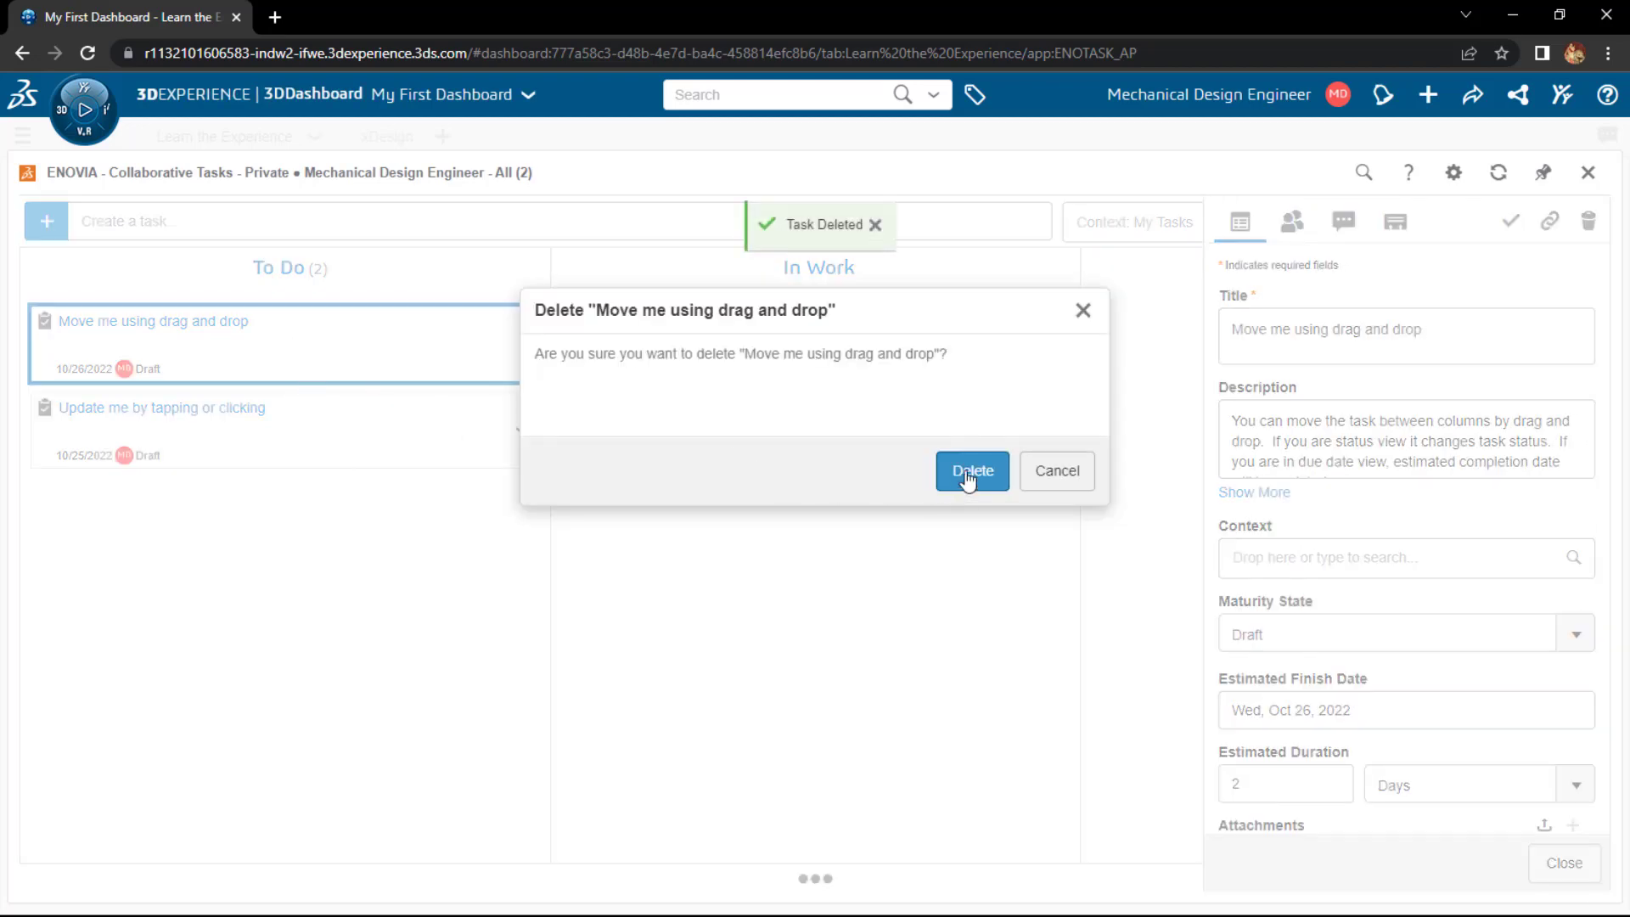
{"action": "left_click", "coordinate": [973, 472]}
Delete the sample task "Update me by tapping or clicking" from the To Do column.
{"action": "left_click", "coordinate": [289, 347]}
{"action": "right_click", "coordinate": [289, 347]}
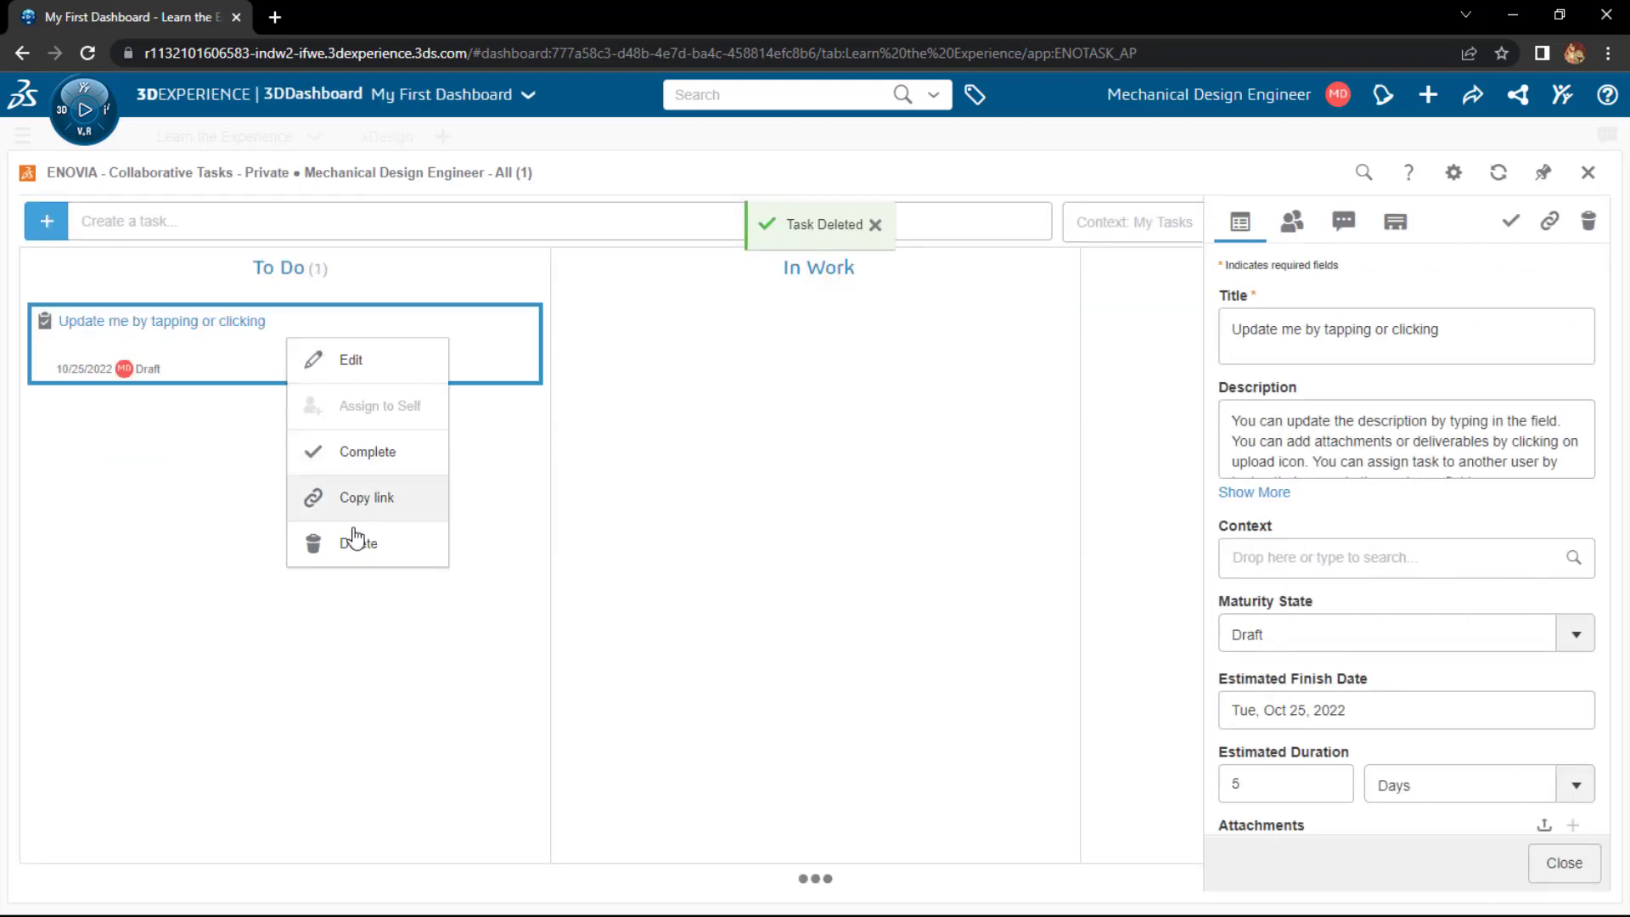
{"action": "left_click", "coordinate": [387, 545]}
{"action": "left_click", "coordinate": [970, 470]}
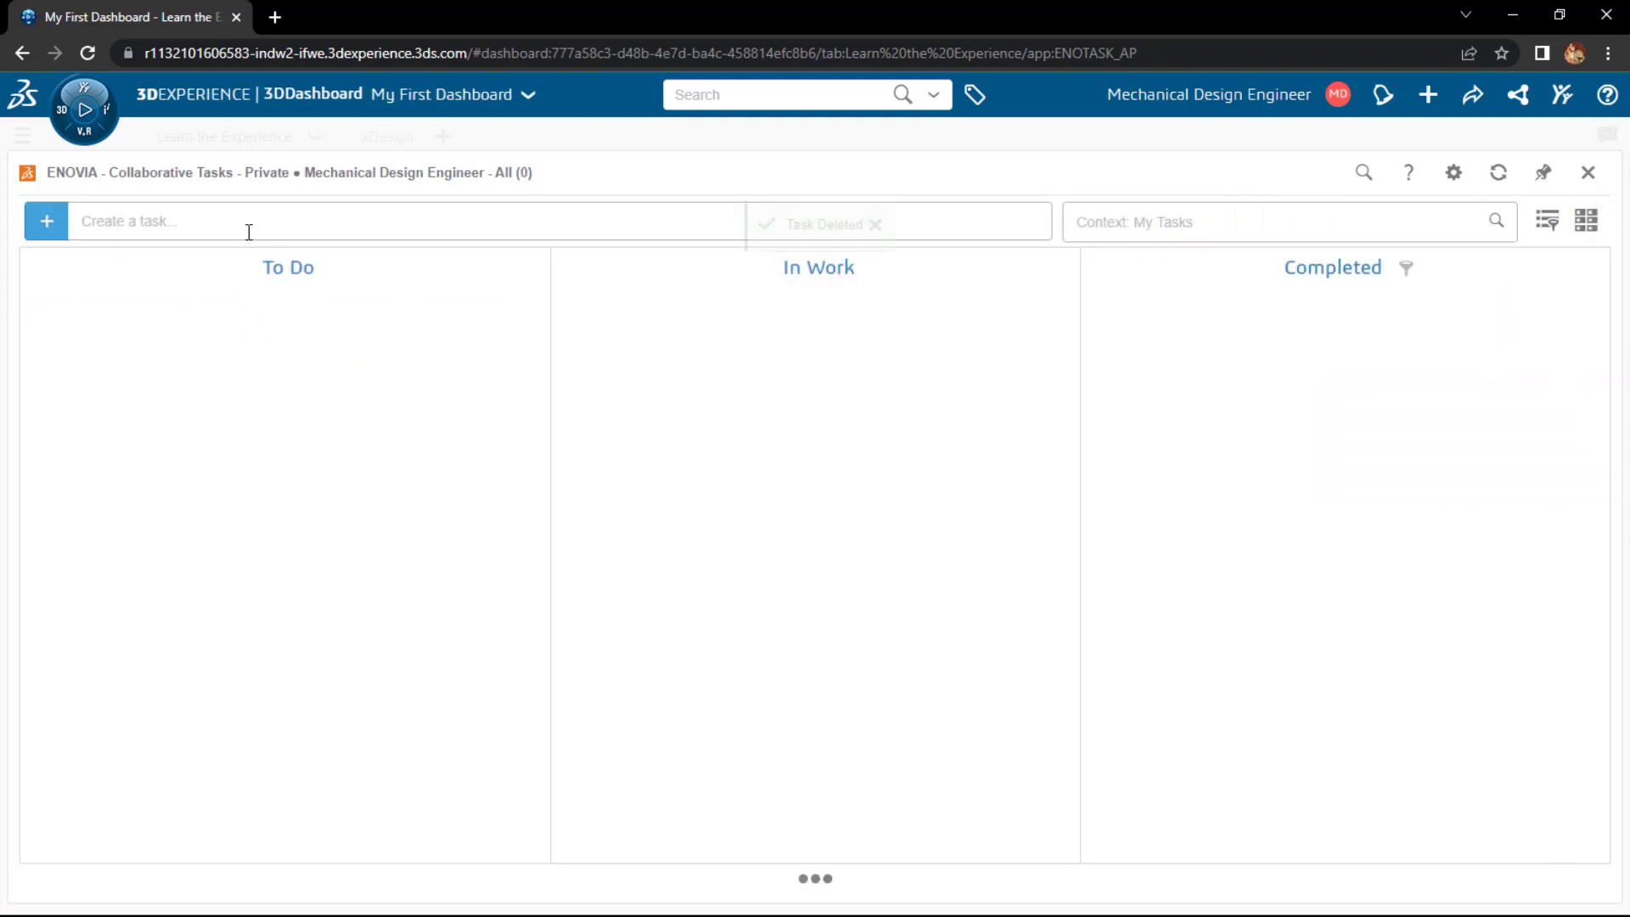
Add a new task titled "Design an Enclosure Cover to the SAT RECEIVER".
{"action": "left_click", "coordinate": [46, 224]}
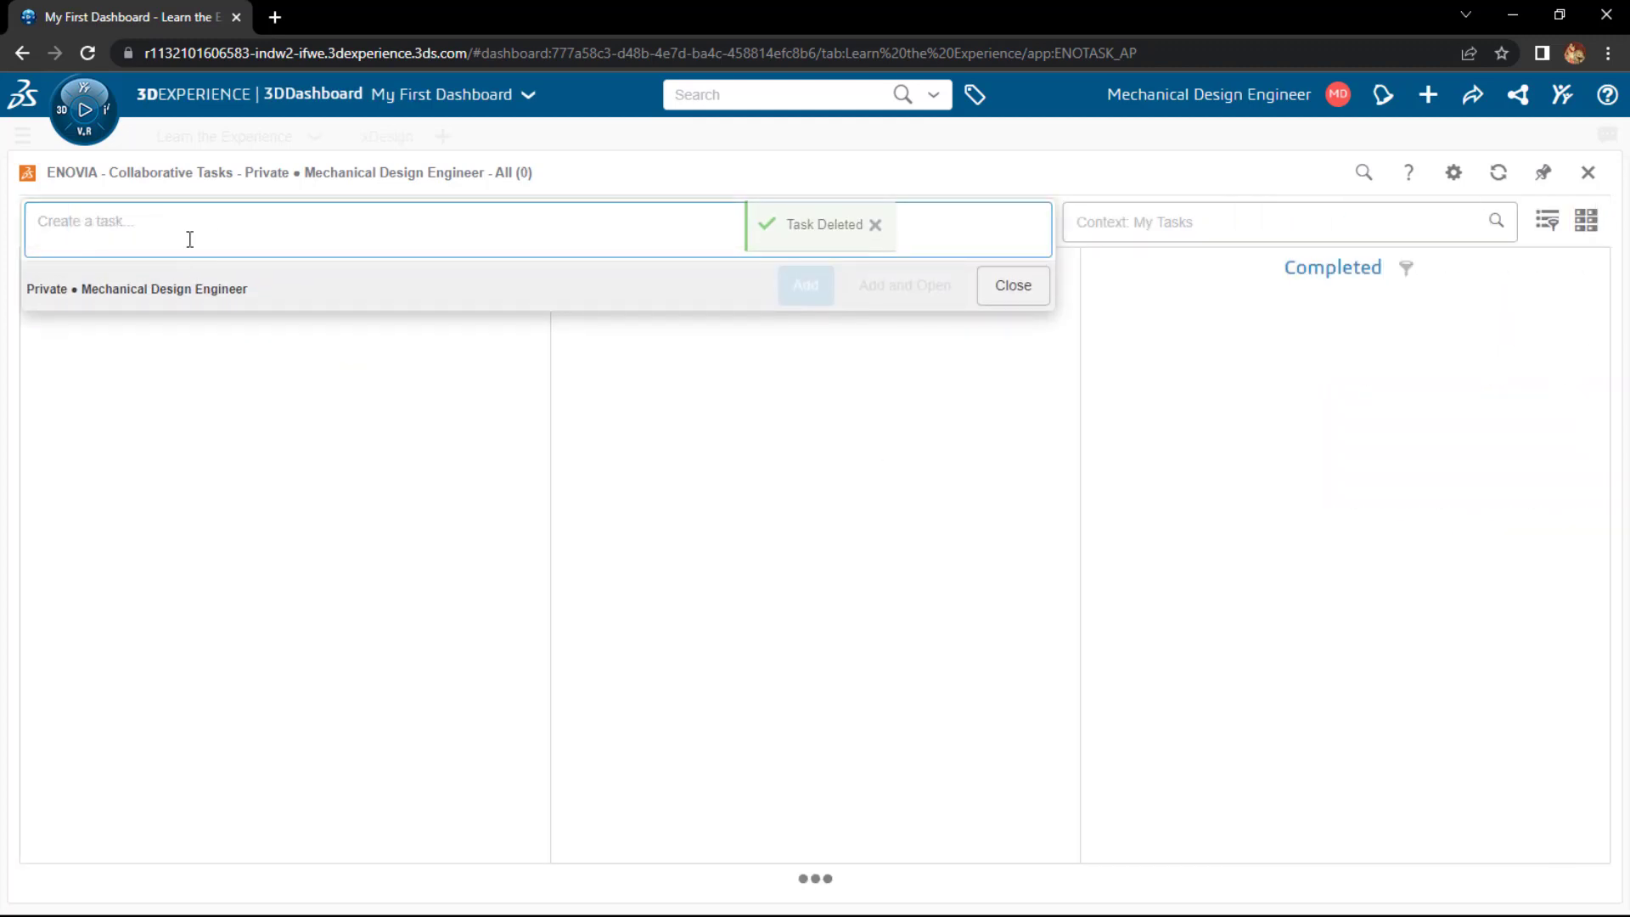
{"action": "type", "text": "Design an Enclosure Cover to the SAT RECEIVER"}
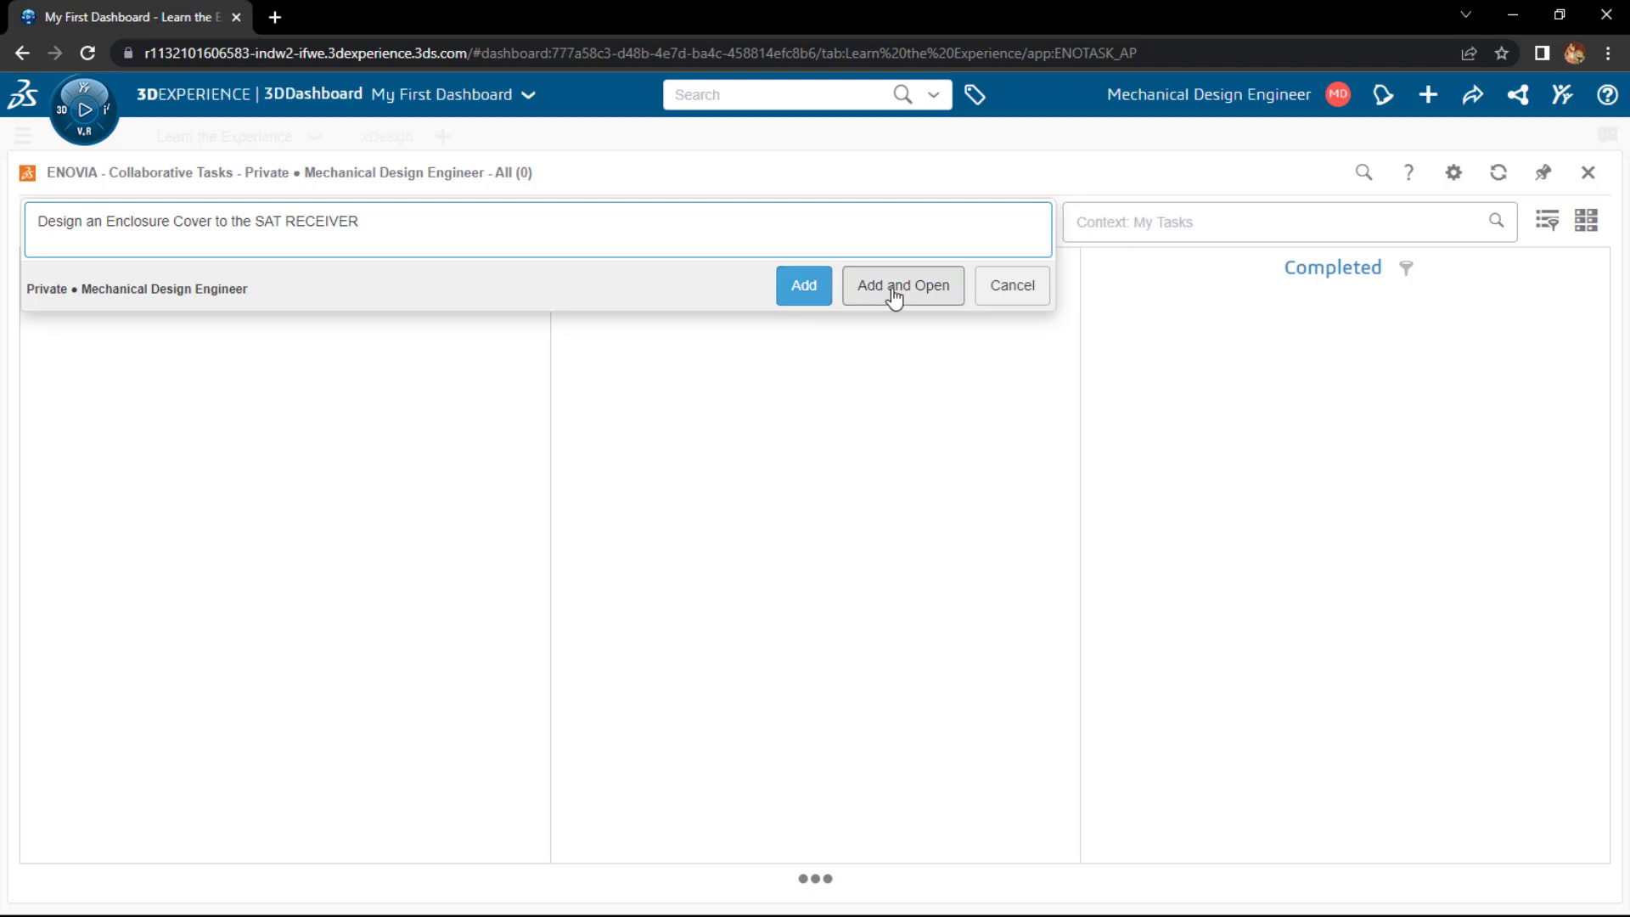
{"action": "left_click", "coordinate": [811, 298]}
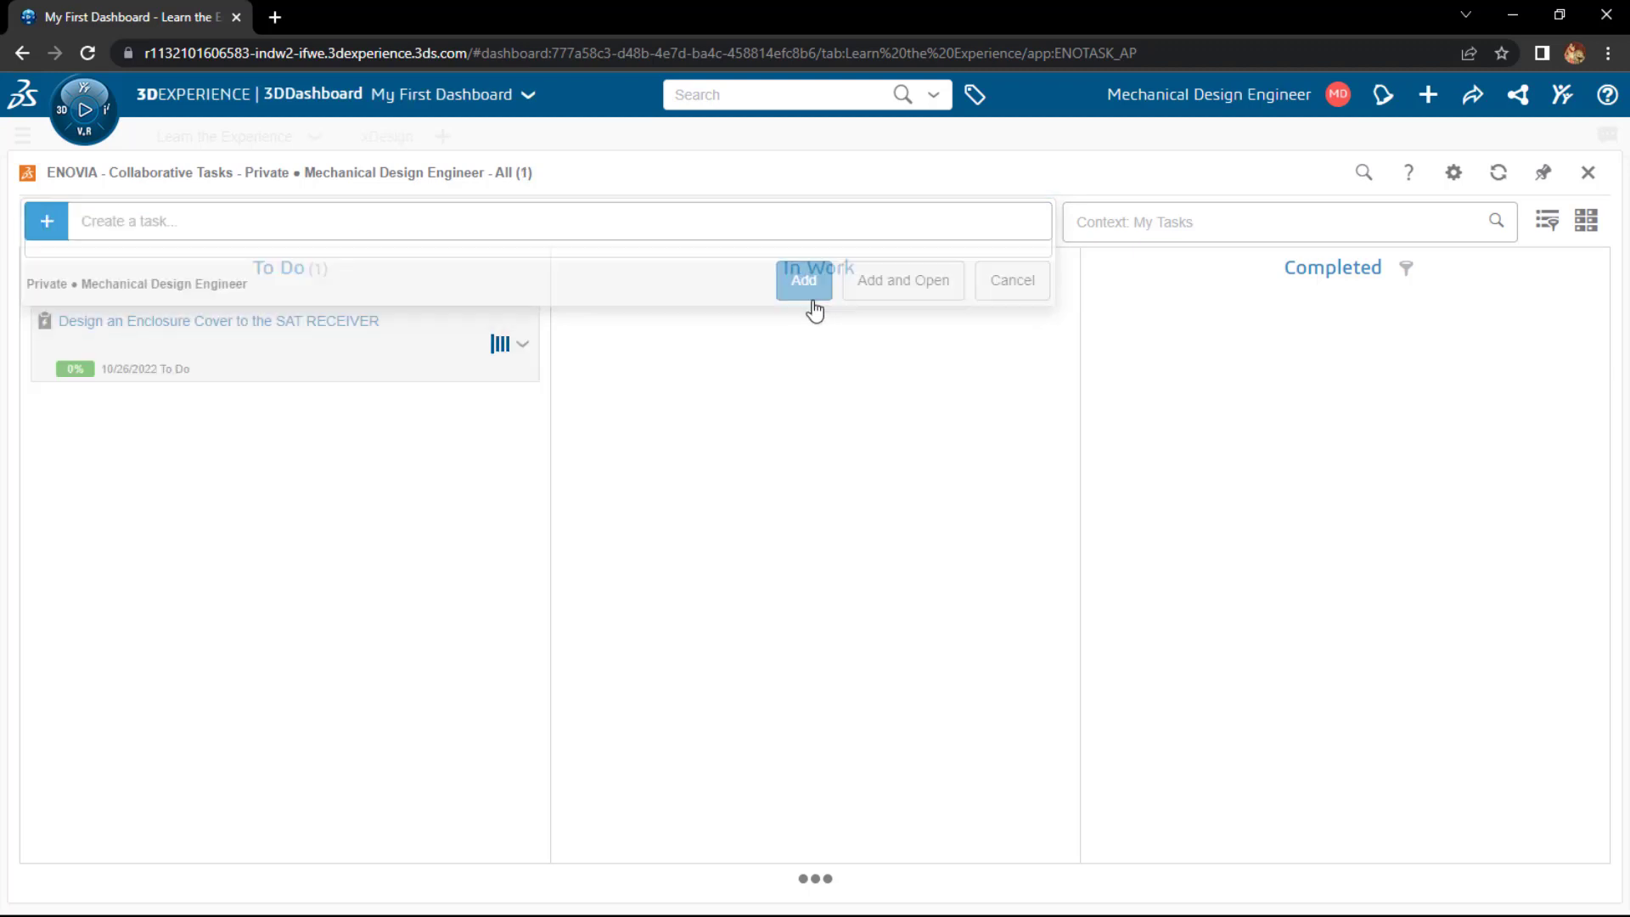
In the enclosure cover task's details, enter the description "Please utilise the SAT RECEIVER Assmbly which is attached below" and keep its maturity state at To Do.
{"action": "left_click", "coordinate": [257, 337]}
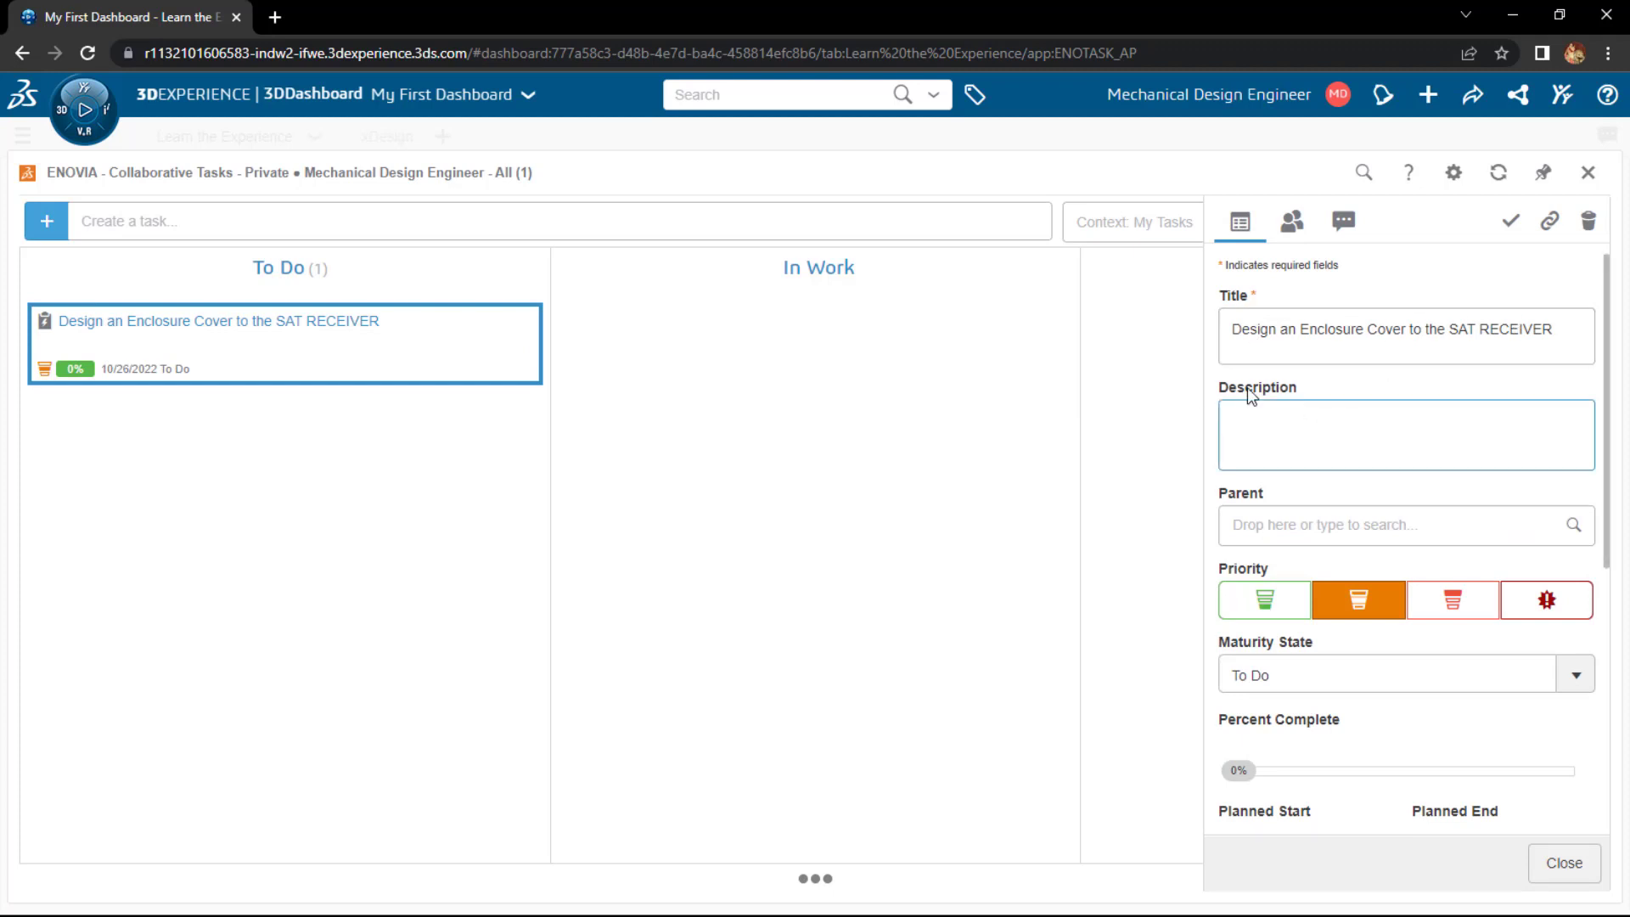
{"action": "type", "text": "Please"}
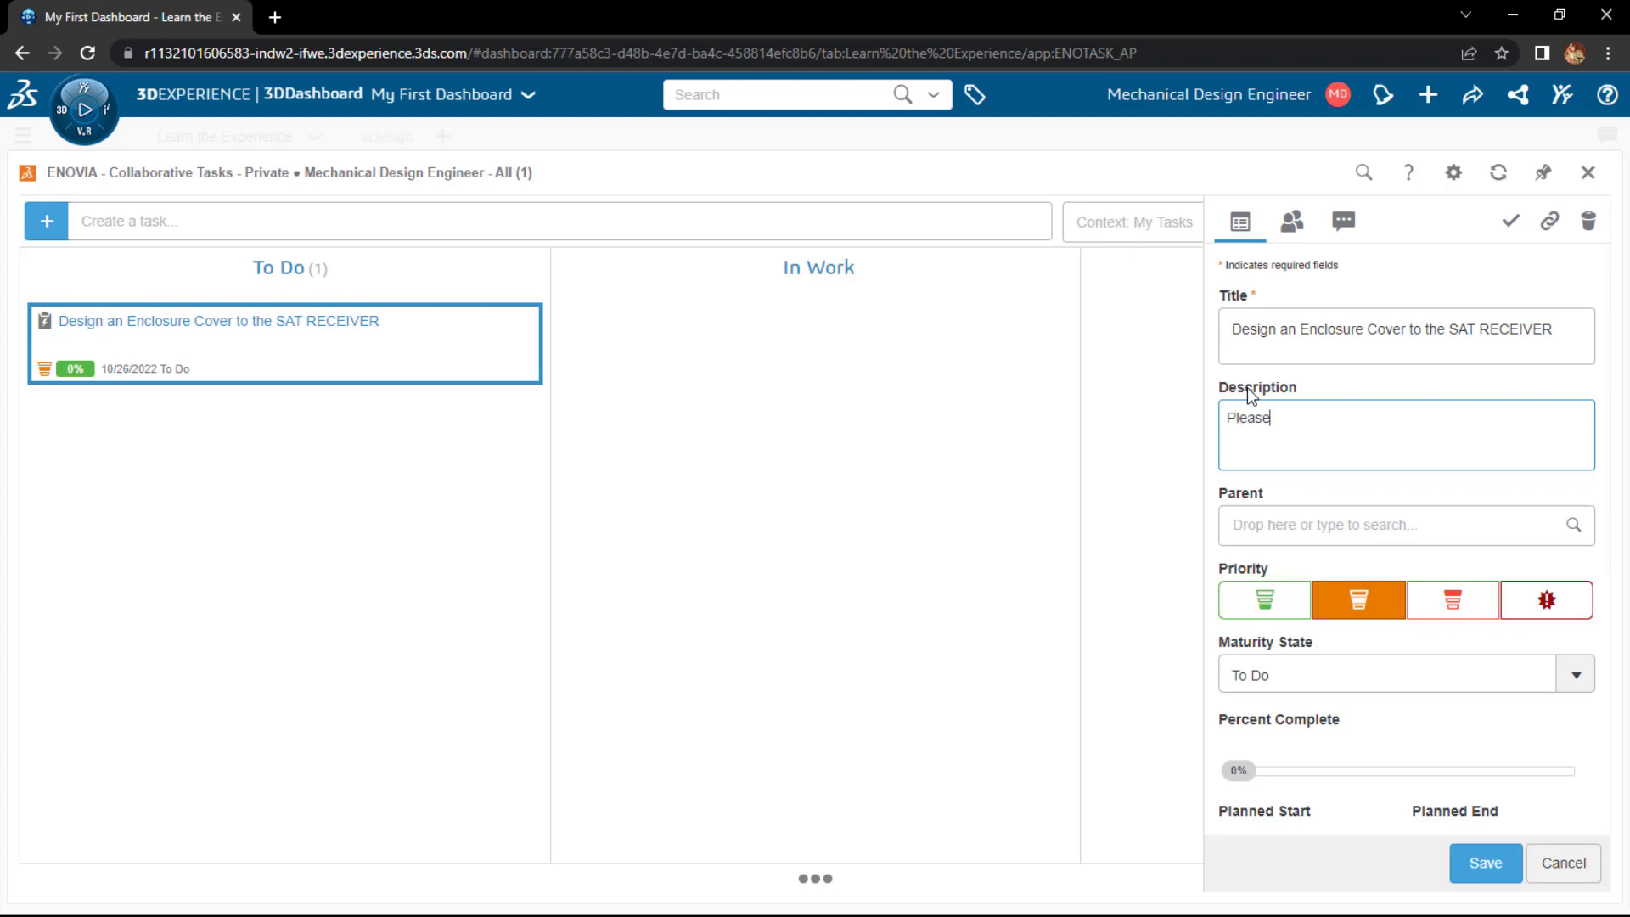
{"action": "type", "text": " utilise the SAT RECEIVER Assmbly which is attached below"}
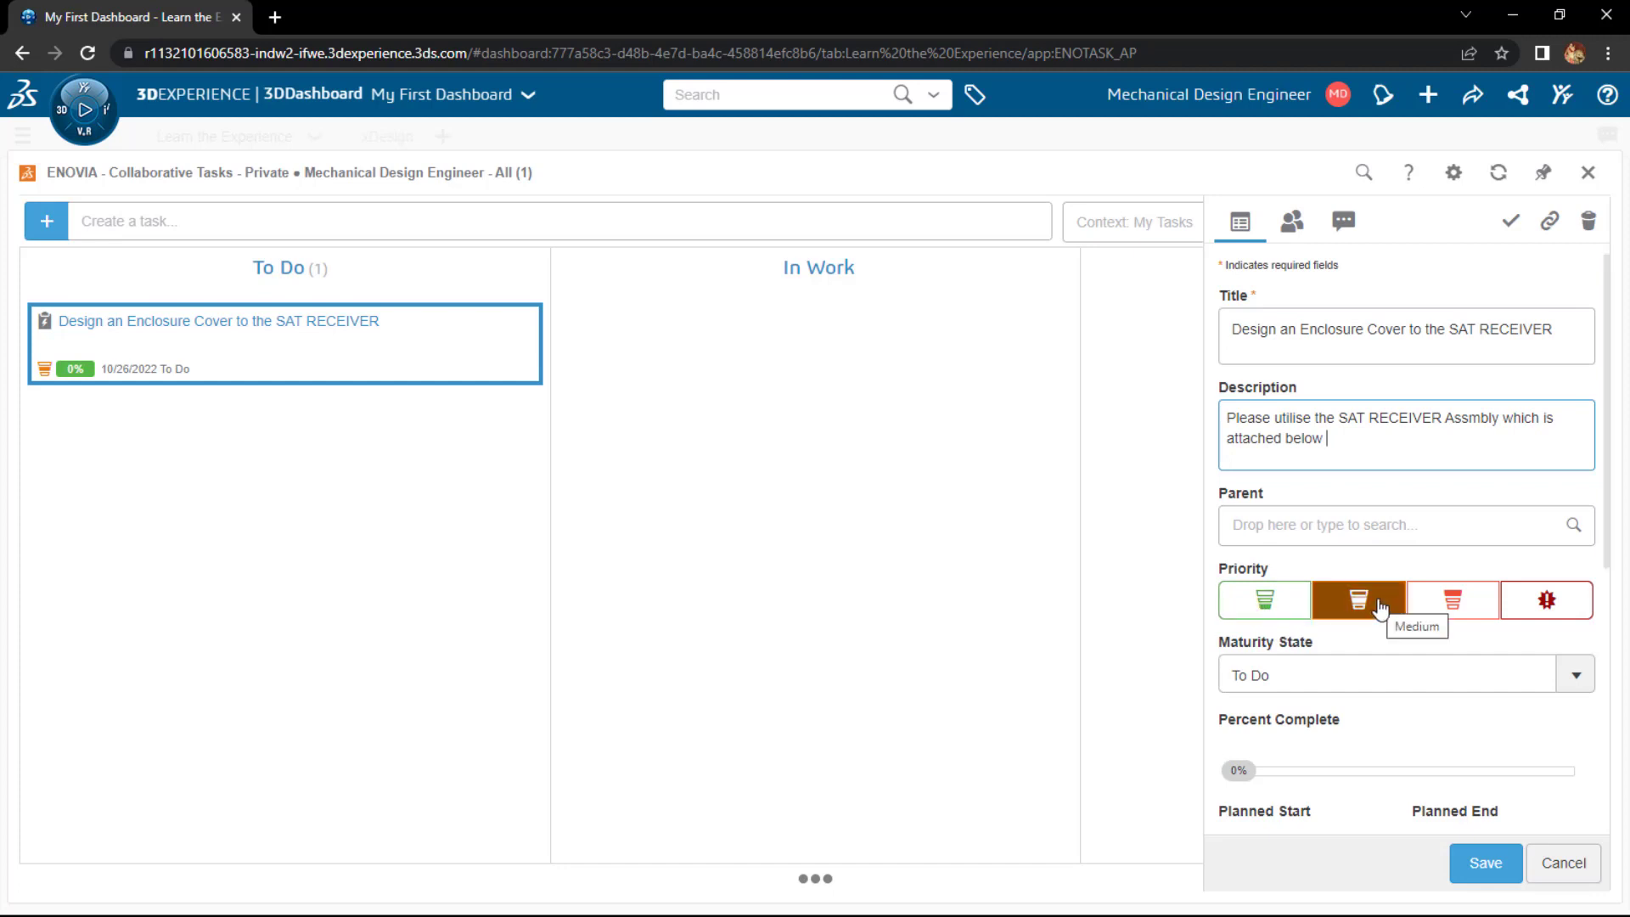
{"action": "left_click", "coordinate": [1328, 679]}
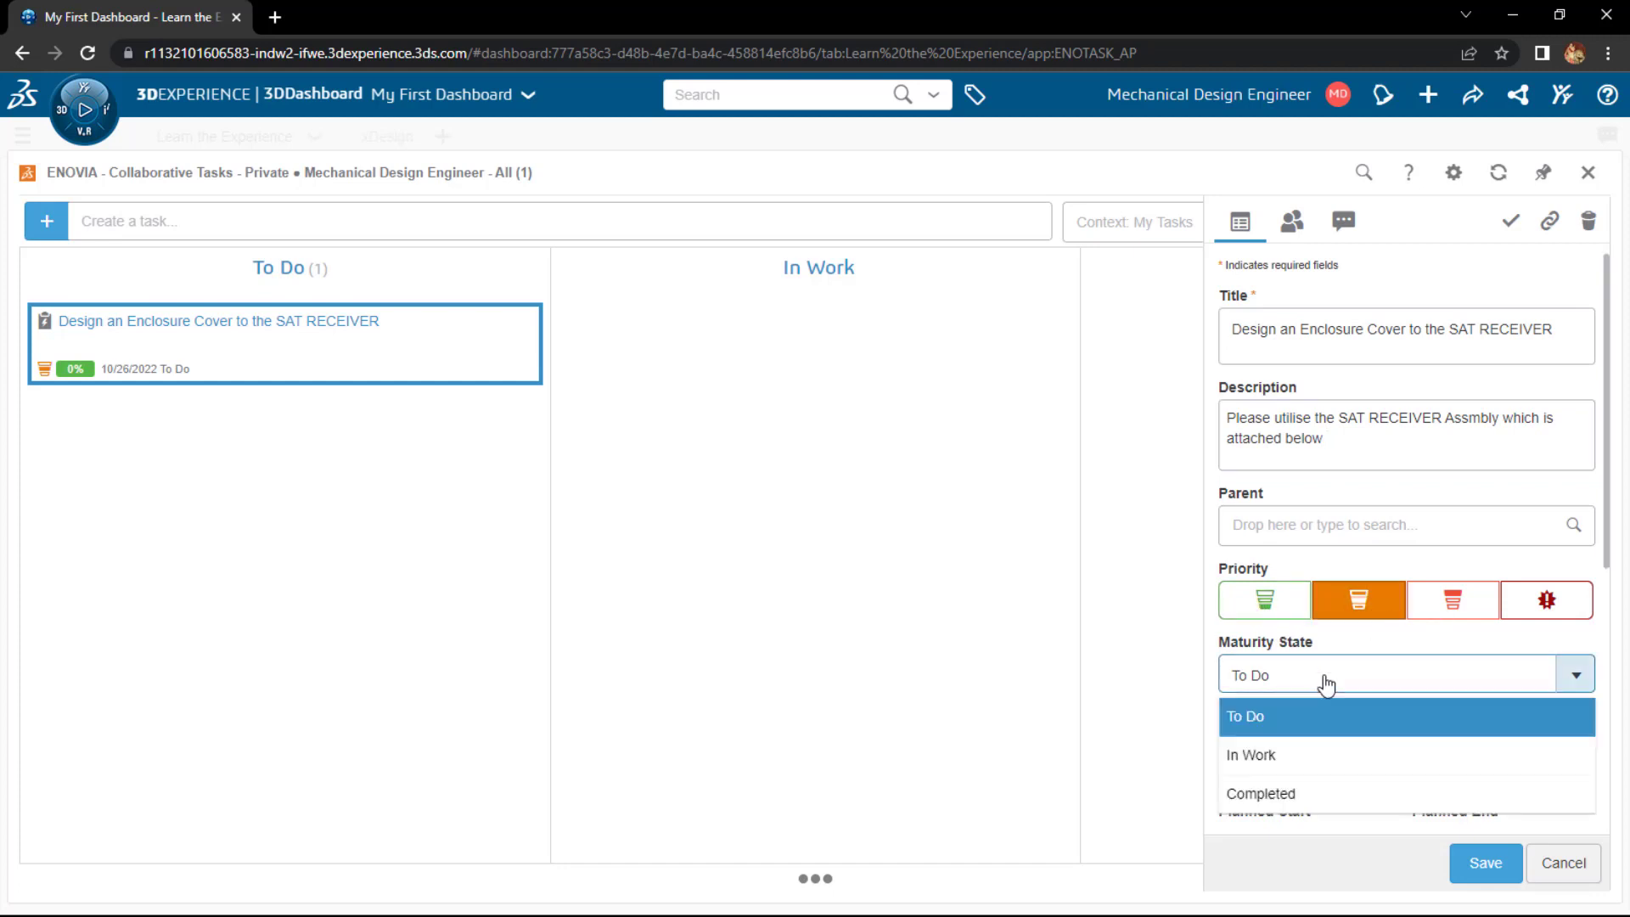
{"action": "left_click", "coordinate": [1327, 679]}
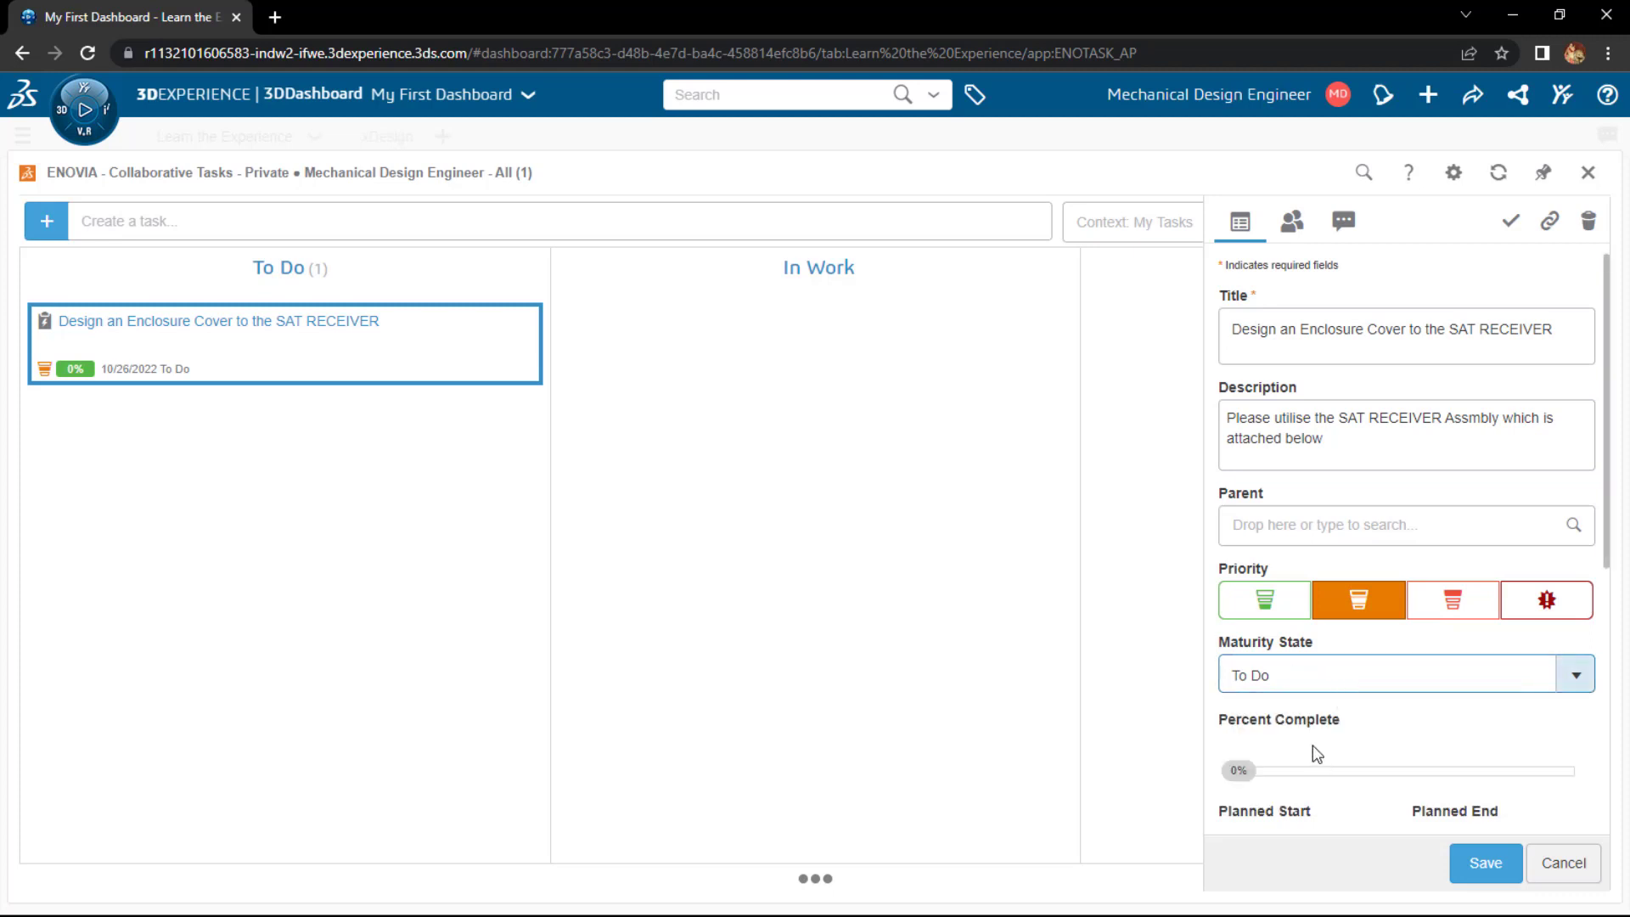
Make both the planned start and planned end dates of the enclosure cover task fixed.
{"action": "scroll", "coordinate": [1314, 747], "scroll_direction": "down", "scroll_amount": 3}
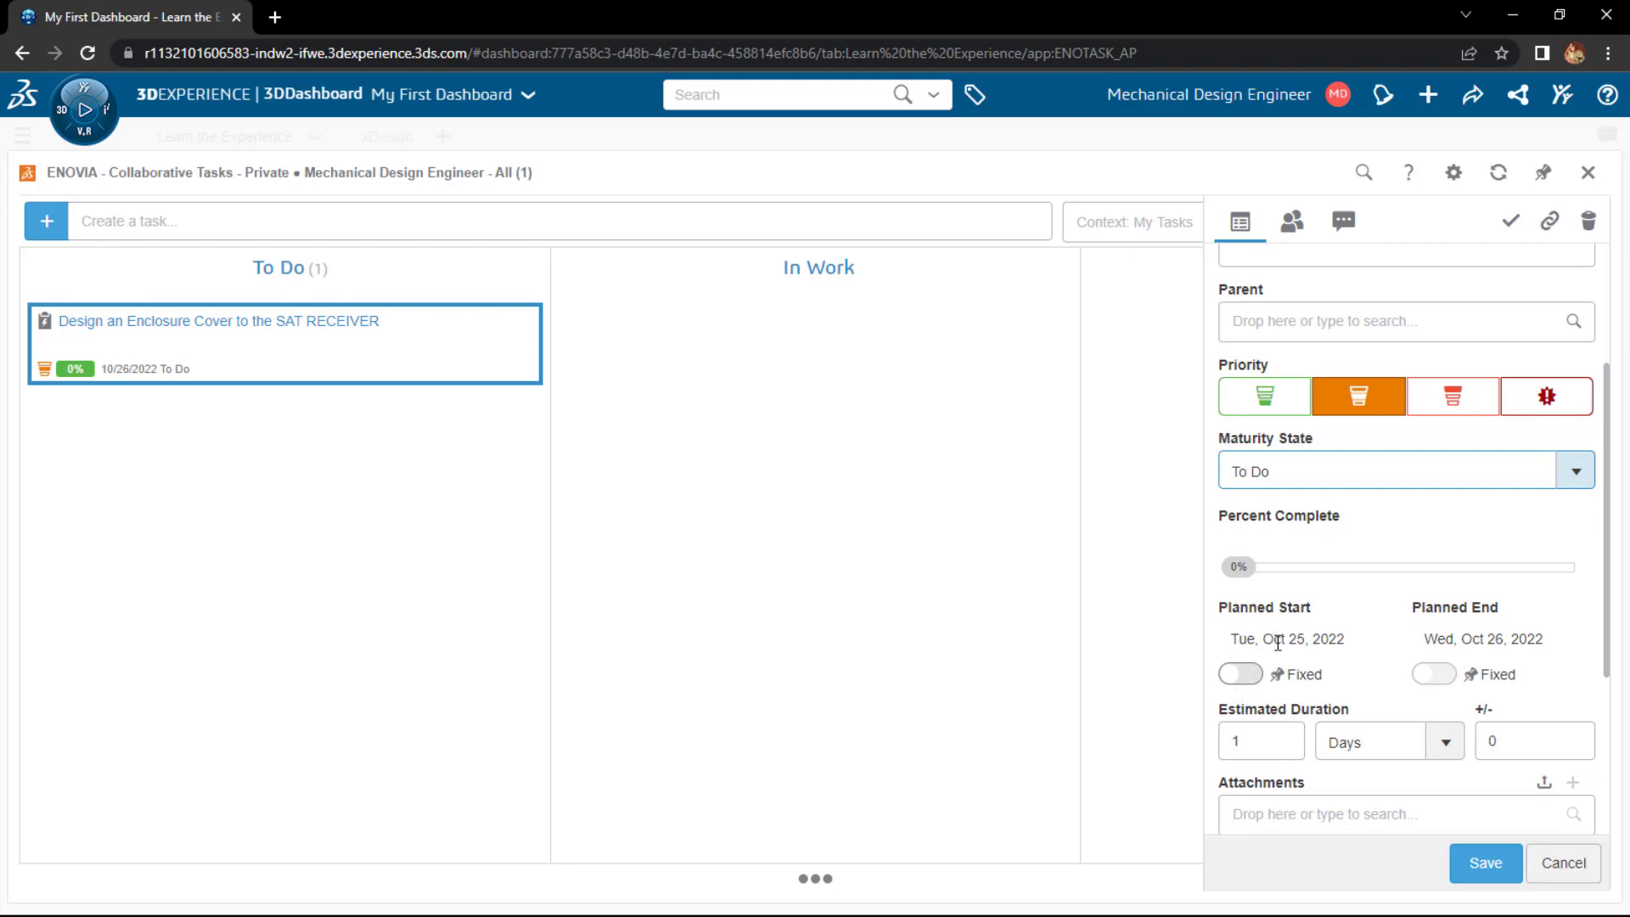
{"action": "left_click", "coordinate": [1242, 675]}
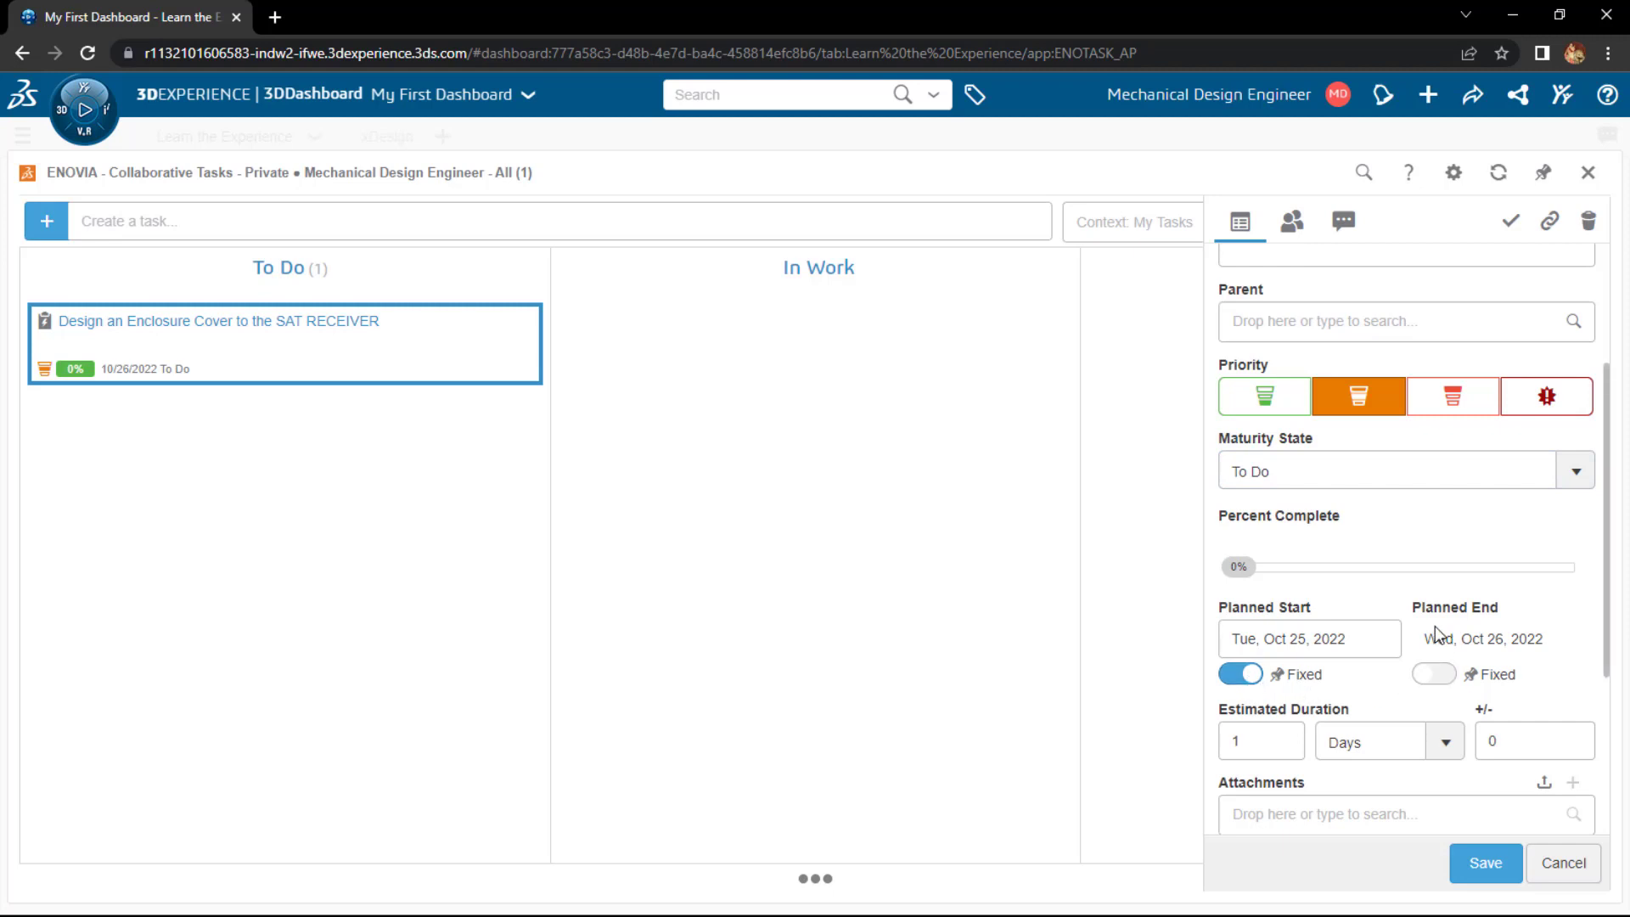
{"action": "left_click", "coordinate": [1421, 679]}
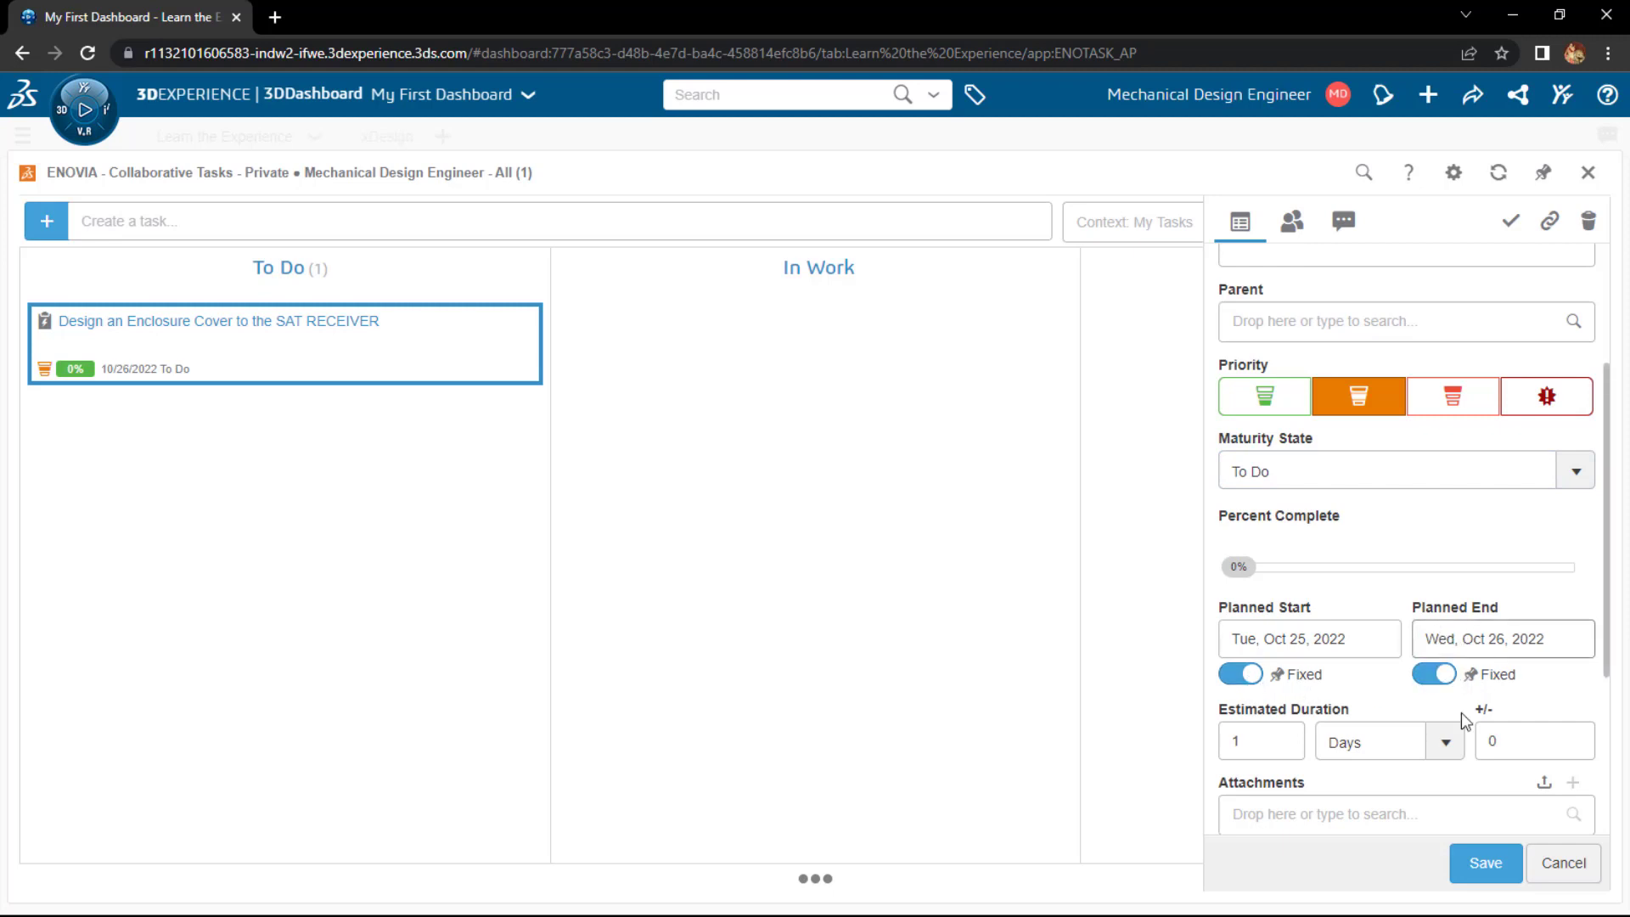
Upload the SAT RECEIVER assembly file from the 1) Enclosure Assembly folder as an attachment to the task.
{"action": "scroll", "coordinate": [1288, 737], "scroll_direction": "down", "scroll_amount": 1}
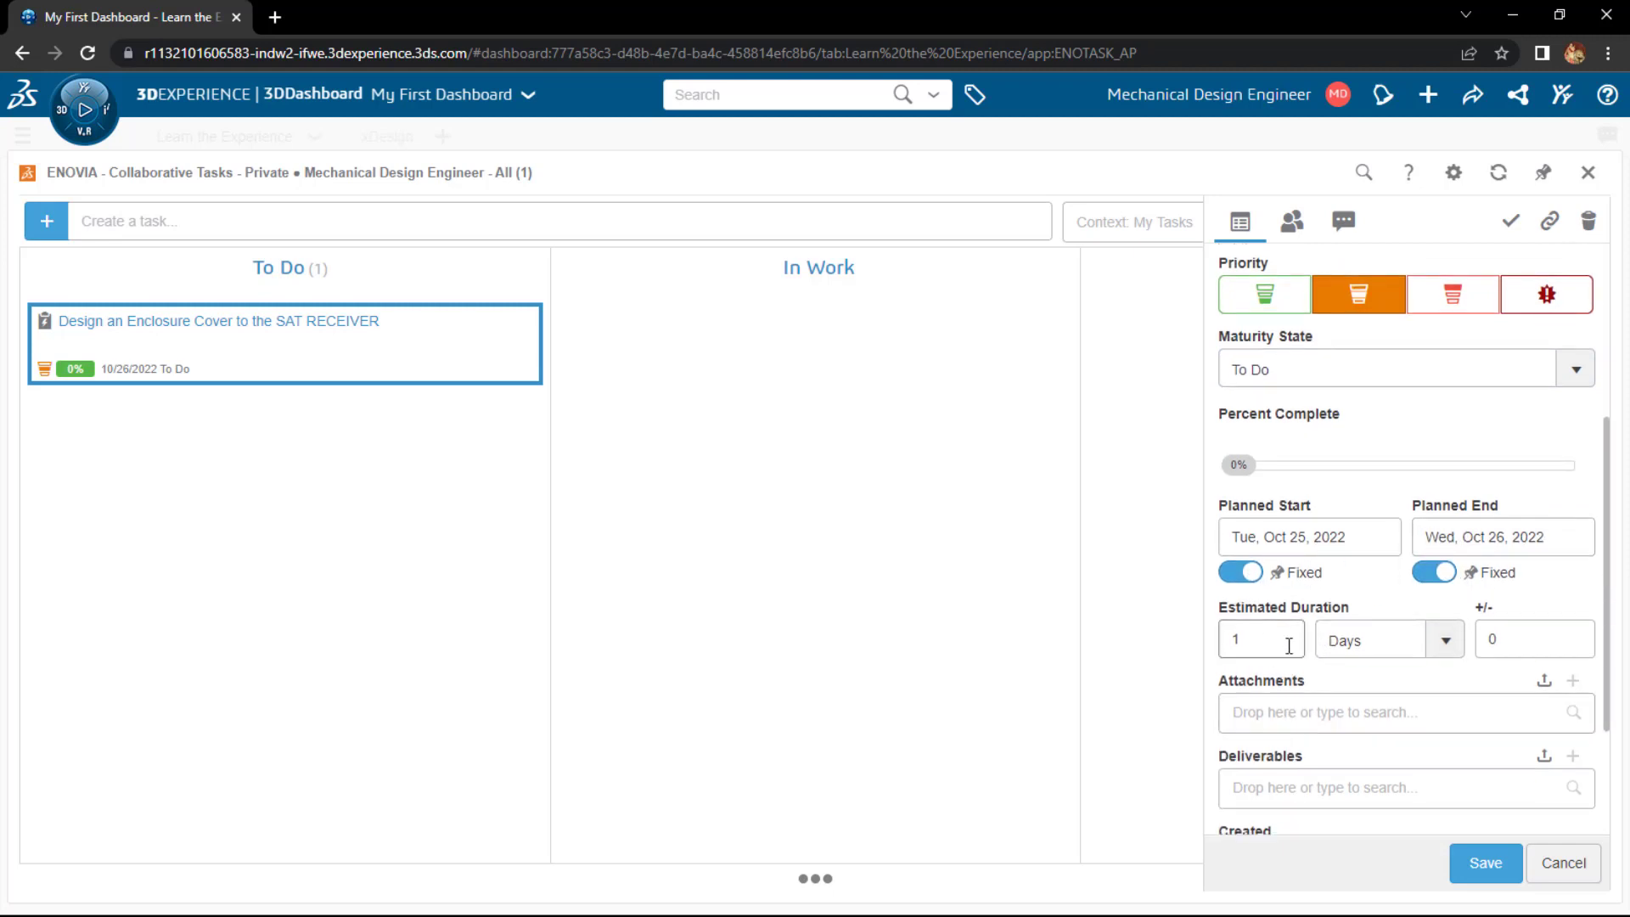
{"action": "left_click", "coordinate": [1281, 709]}
{"action": "scroll", "coordinate": [1281, 709], "scroll_direction": "down", "scroll_amount": 1}
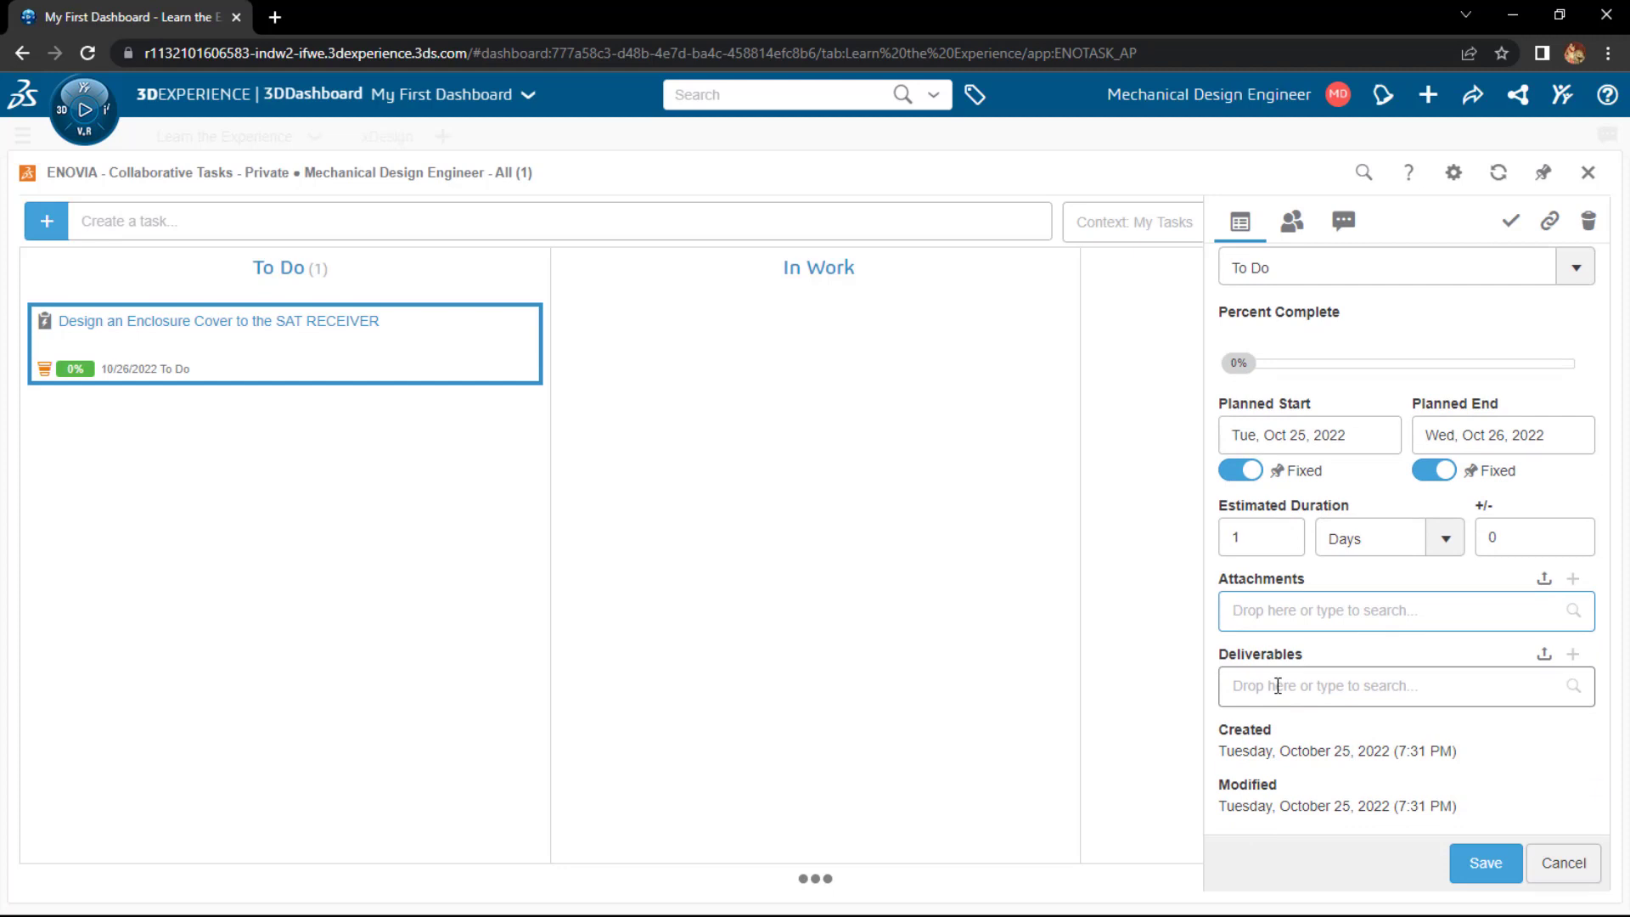
{"action": "left_click", "coordinate": [1546, 586]}
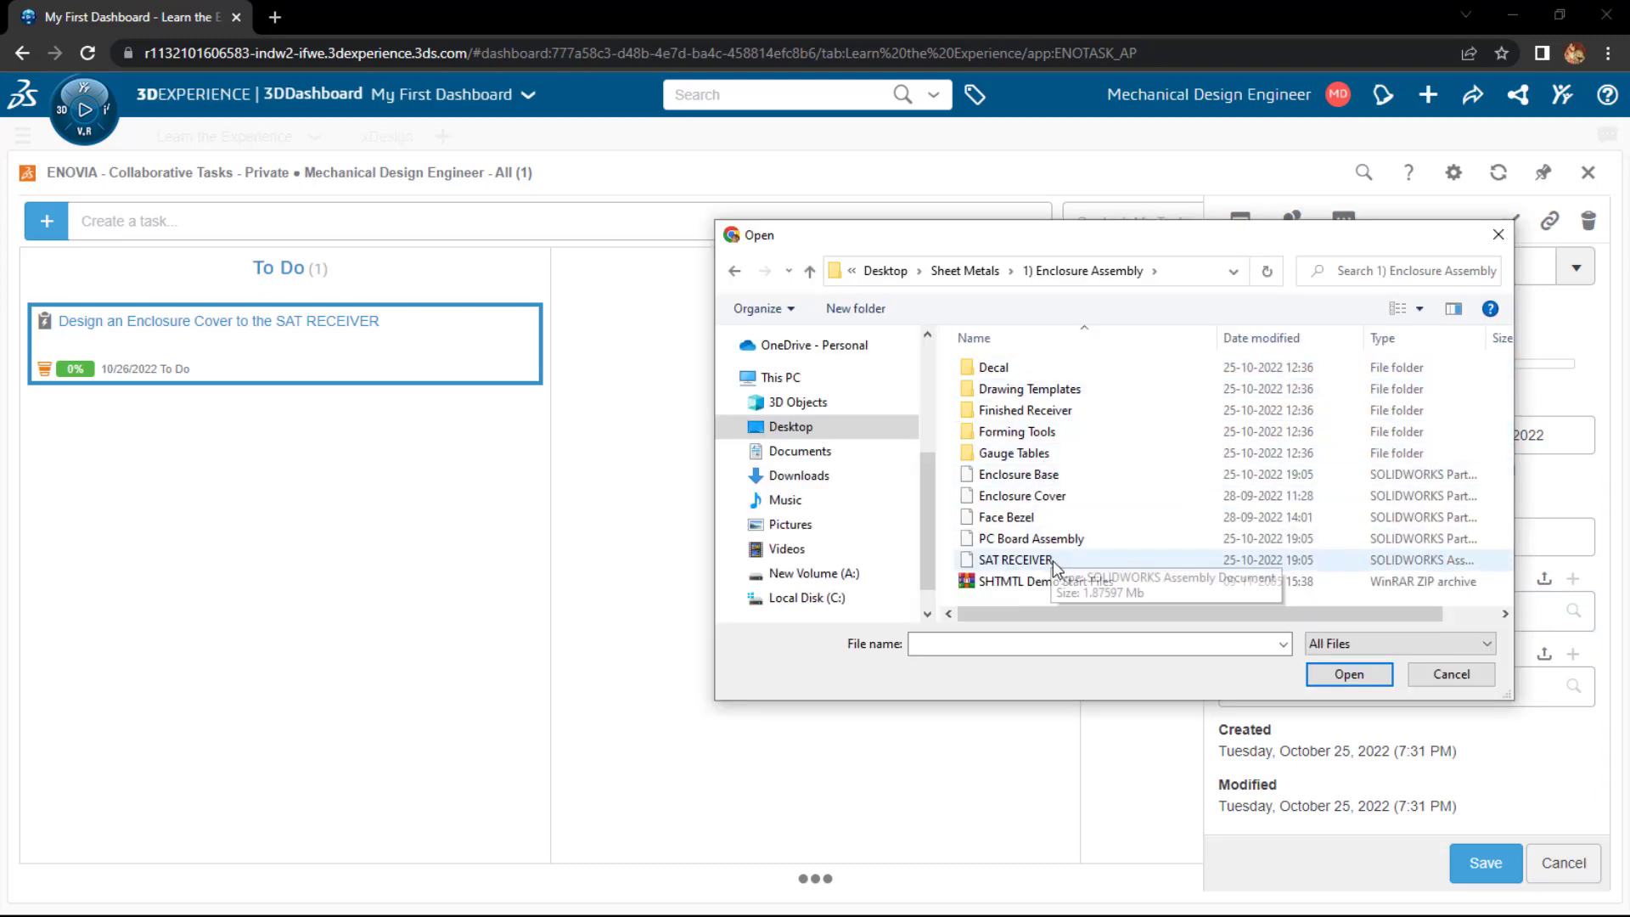
{"action": "left_click", "coordinate": [1053, 560]}
{"action": "left_click", "coordinate": [1360, 678]}
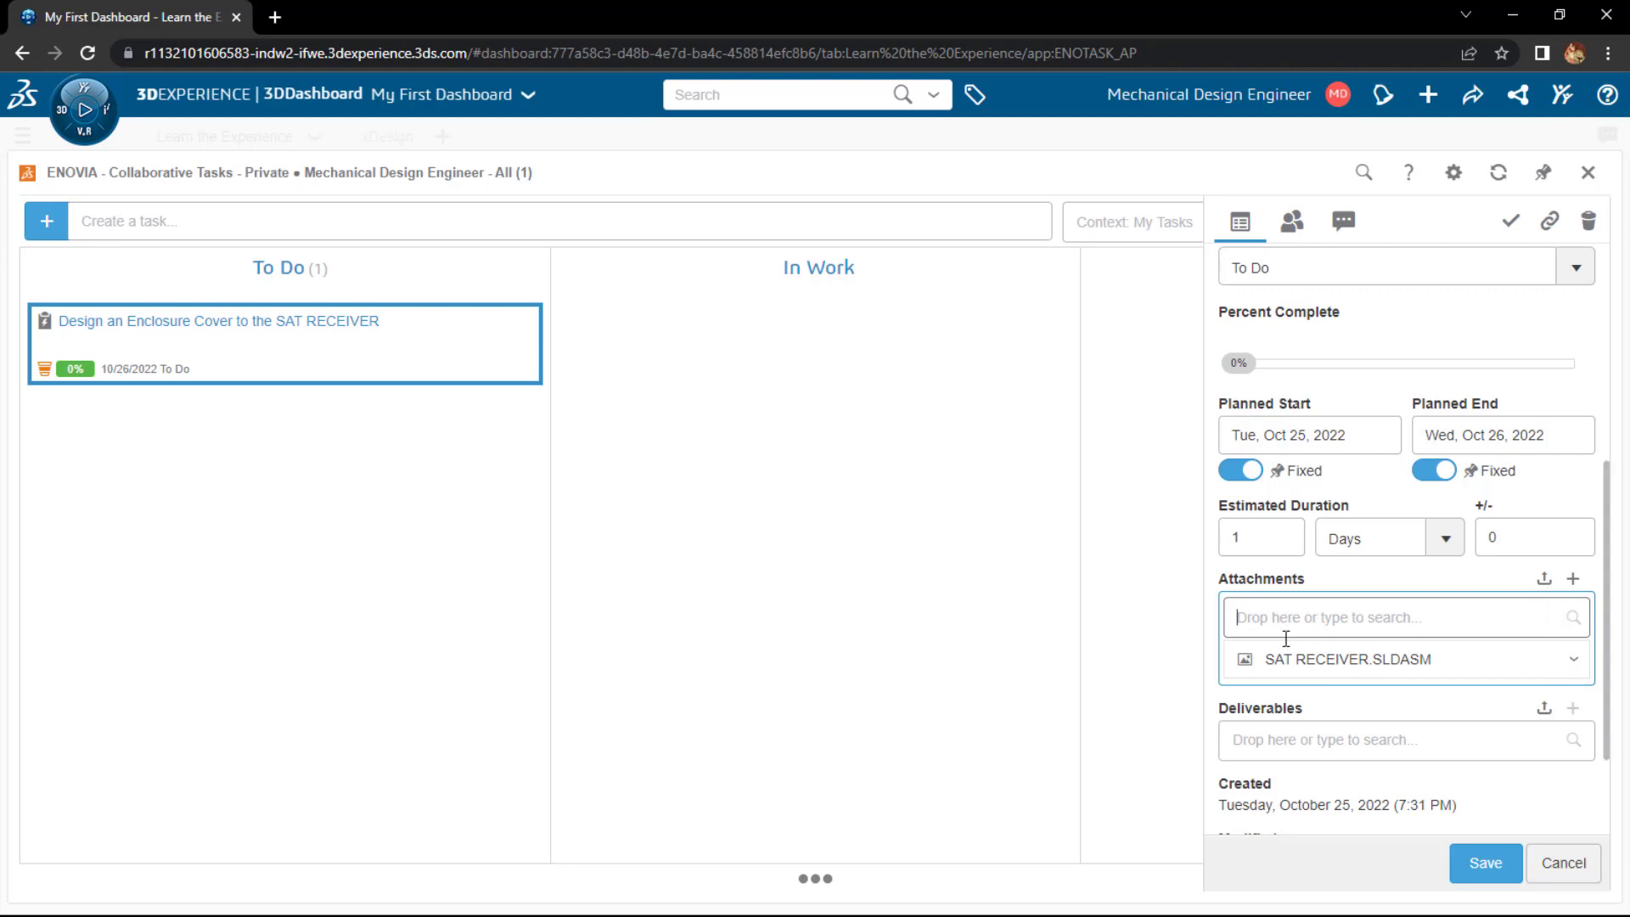
Set the task's repository for file upload to Common Space and save the task.
{"action": "scroll", "coordinate": [1280, 642], "scroll_direction": "down", "scroll_amount": 3}
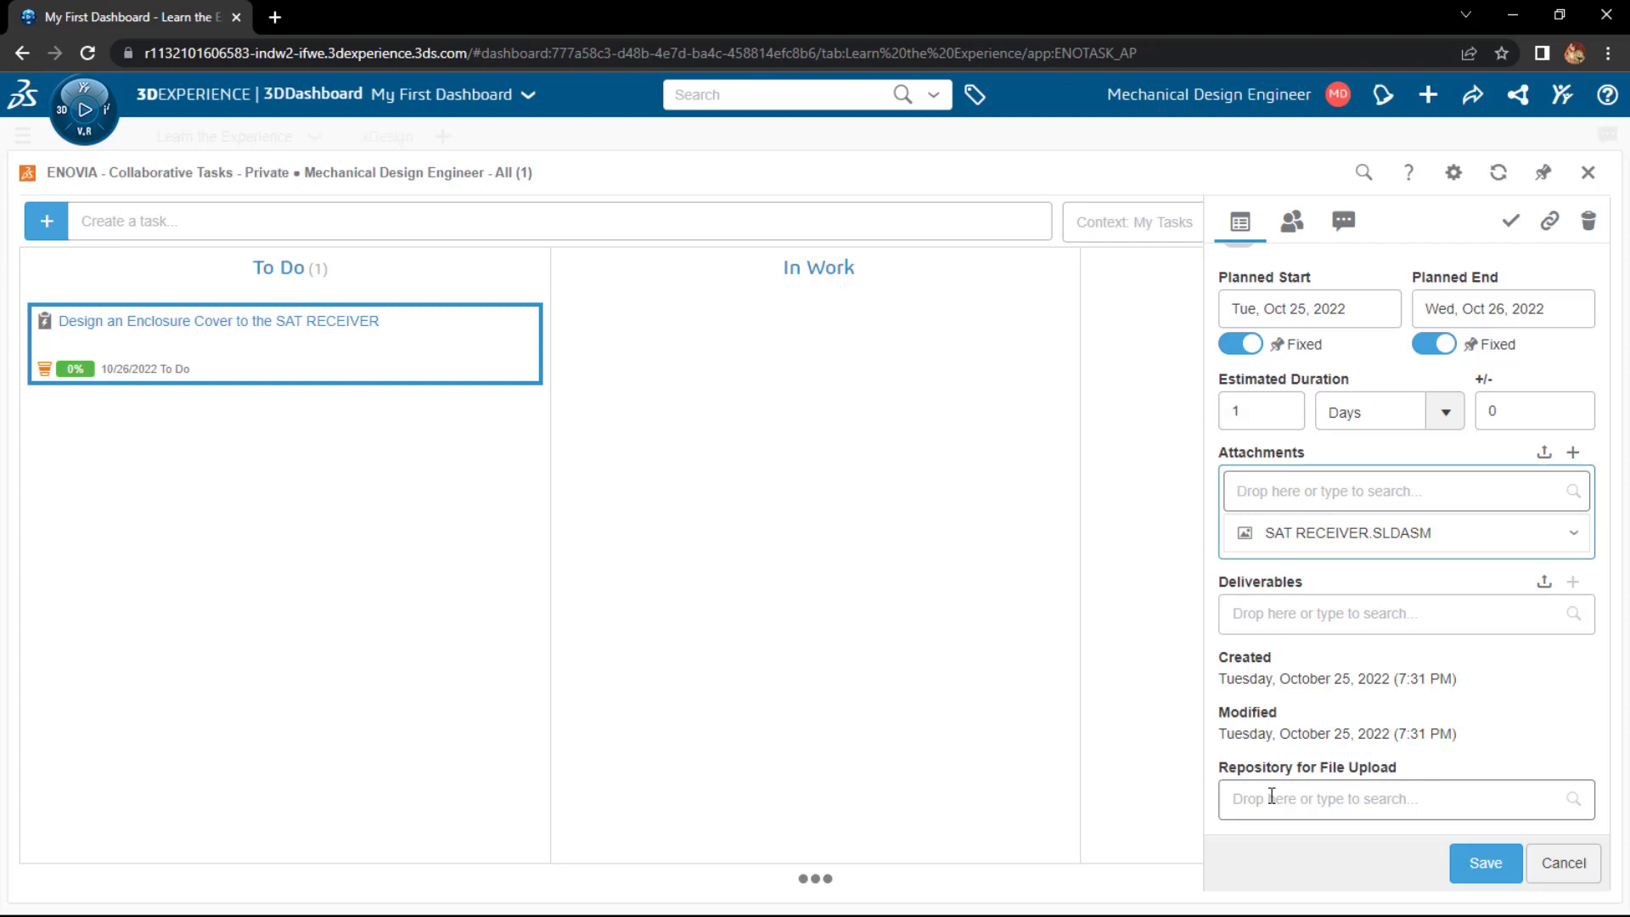
{"action": "left_click", "coordinate": [1272, 799]}
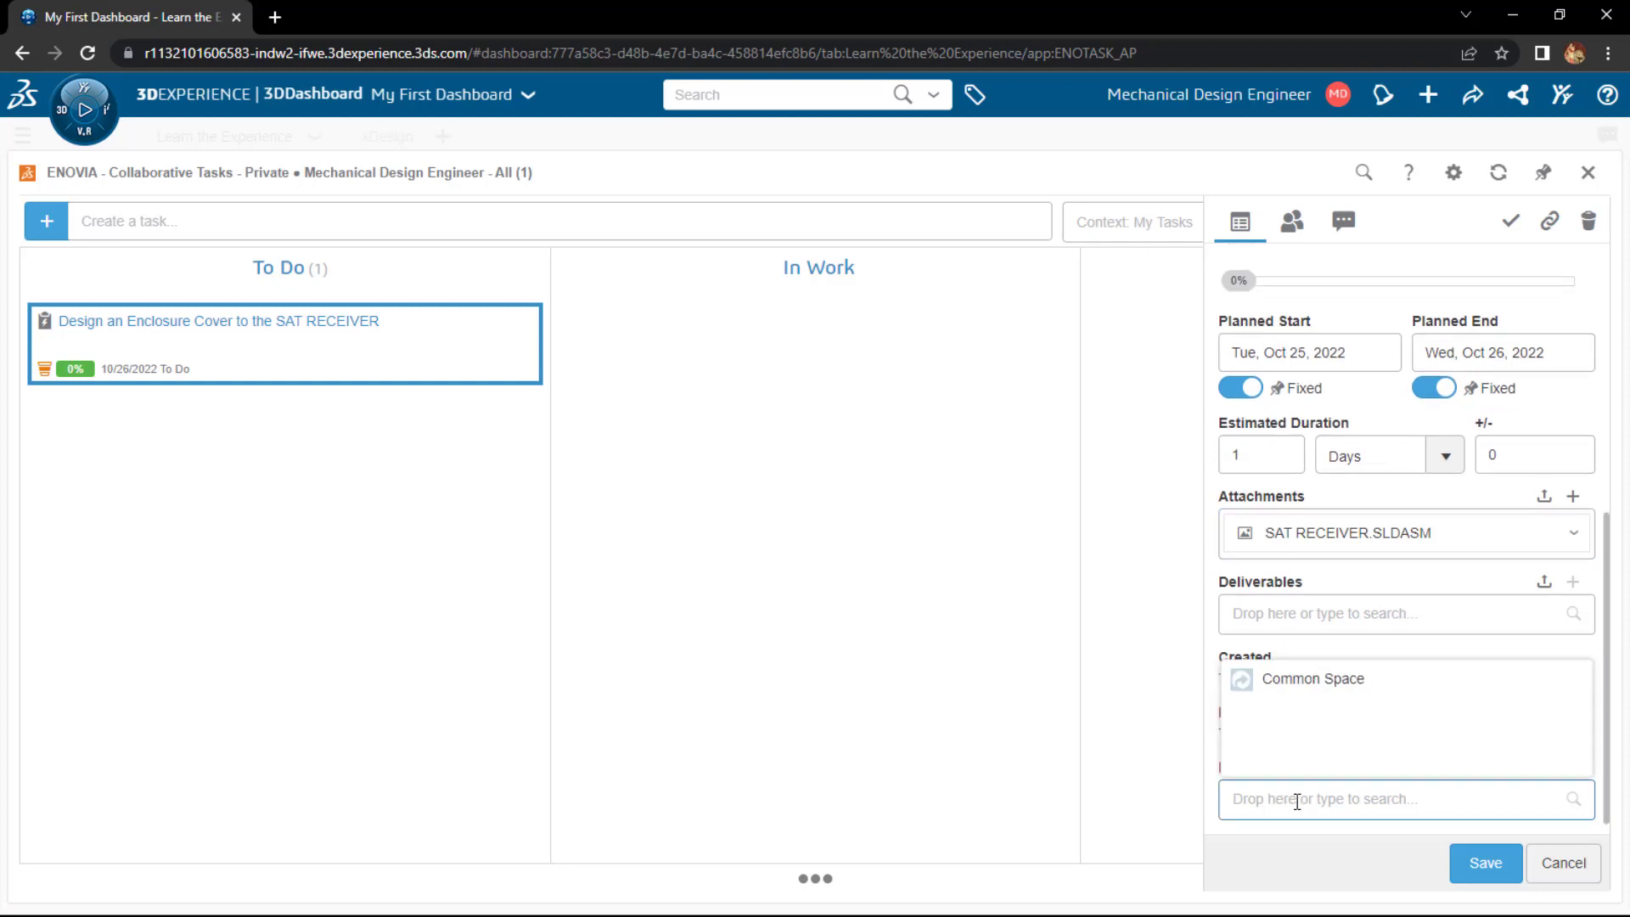
{"action": "left_click", "coordinate": [1310, 683]}
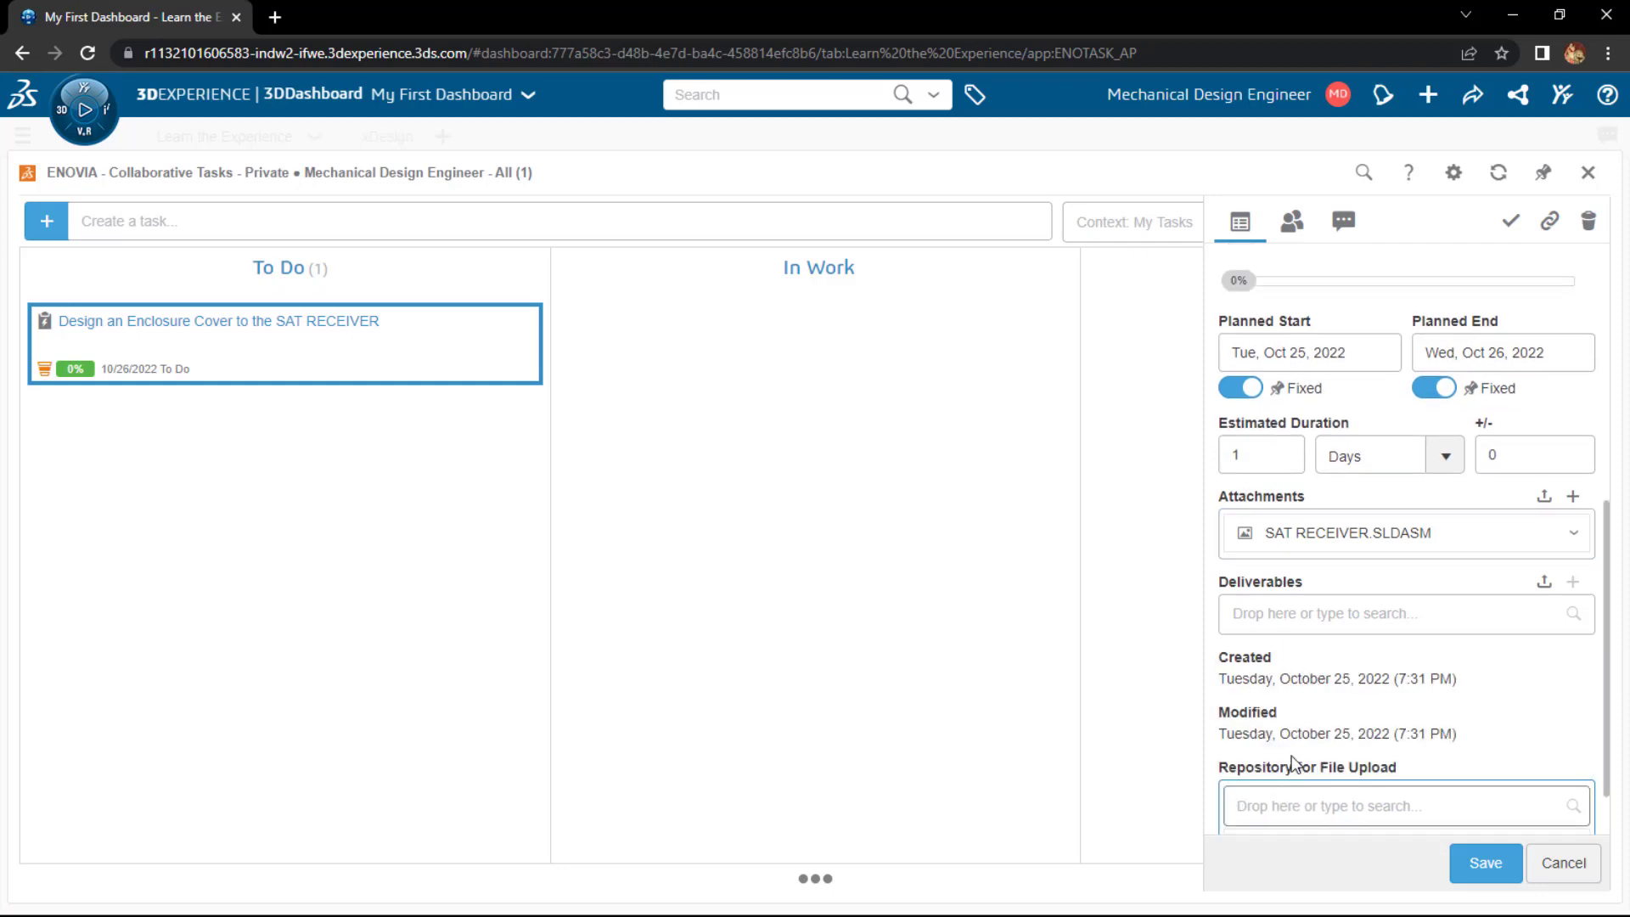
{"action": "left_click", "coordinate": [1533, 802]}
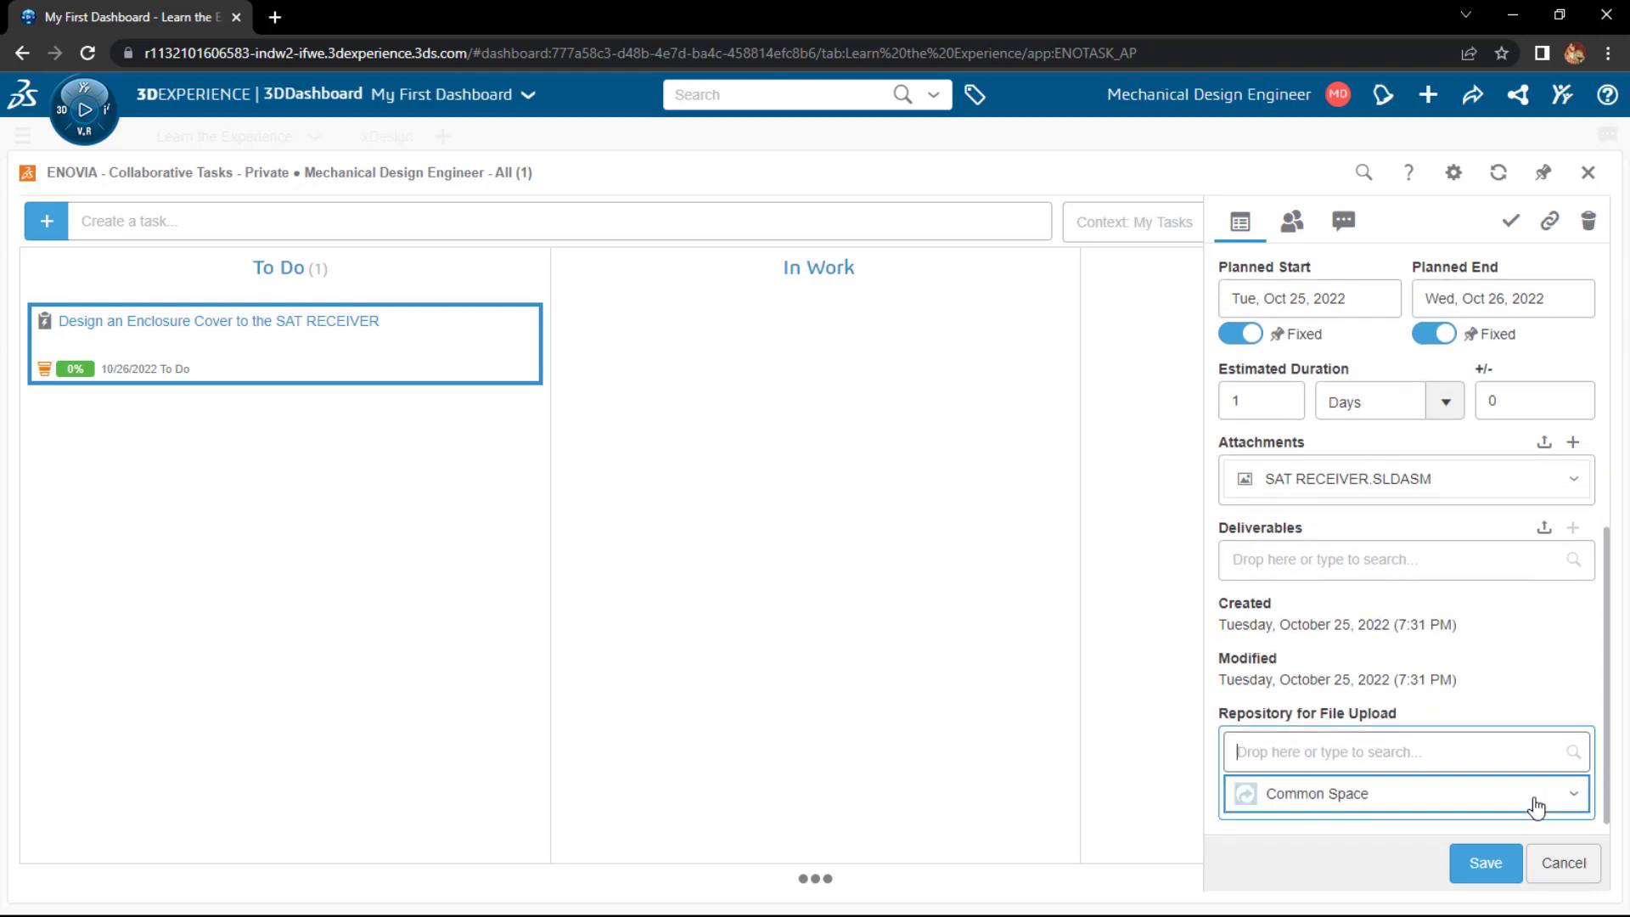
{"action": "left_click", "coordinate": [1487, 865]}
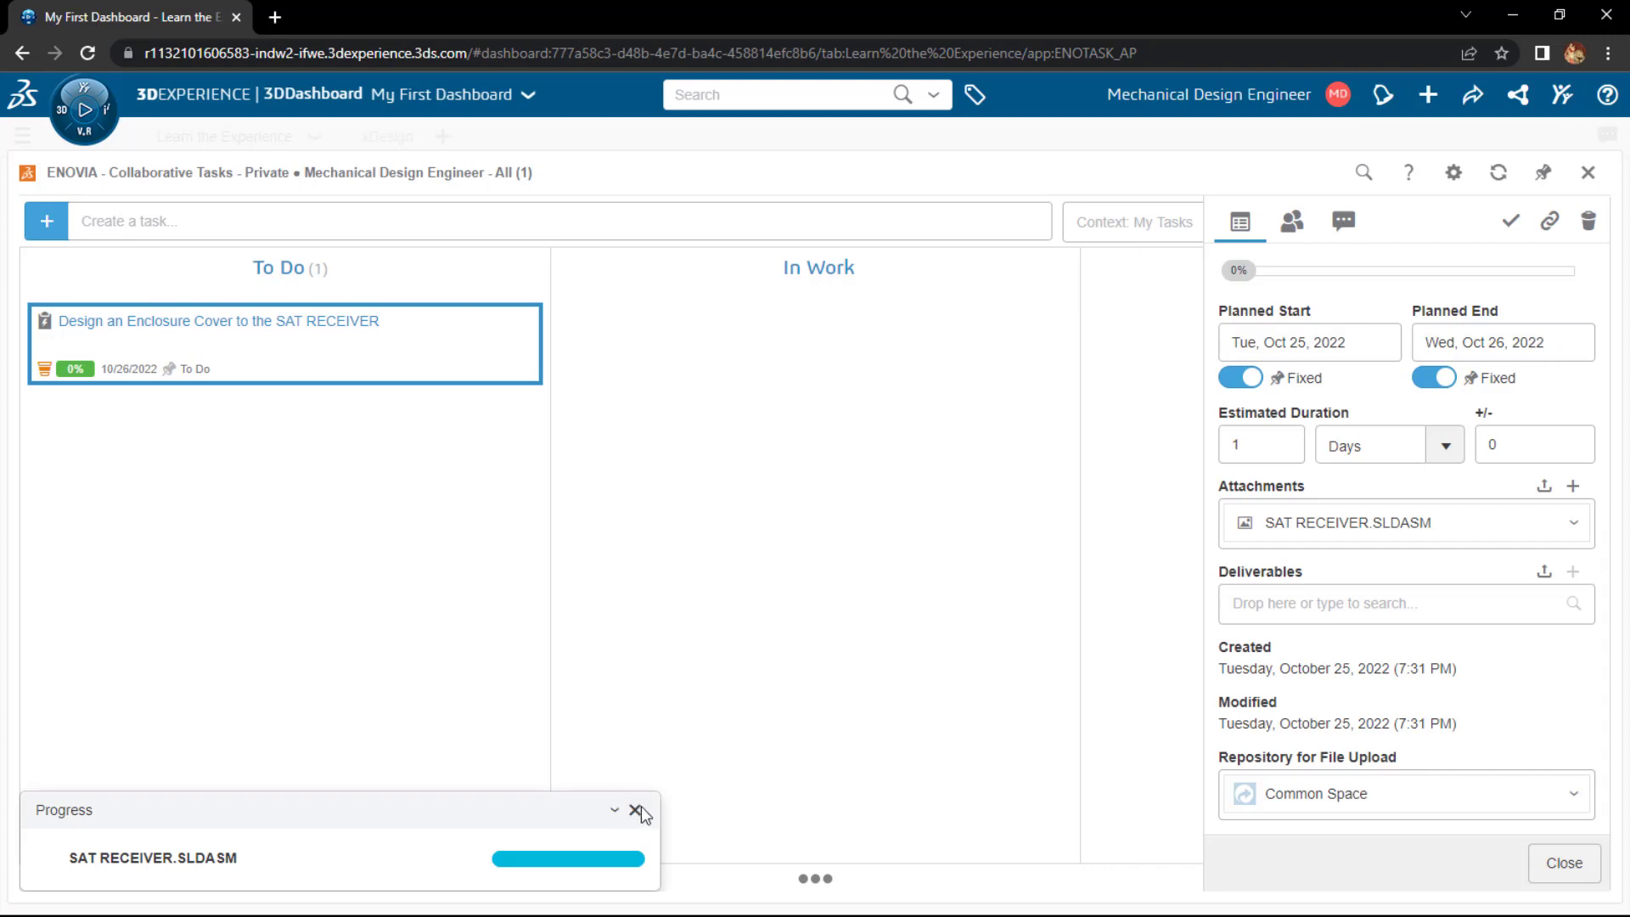
Add the designer colleague as an assignee of the enclosure cover task and remove Mechanical Design Engineer from its assignees.
{"action": "scroll", "coordinate": [1399, 746], "scroll_direction": "up", "scroll_amount": 2}
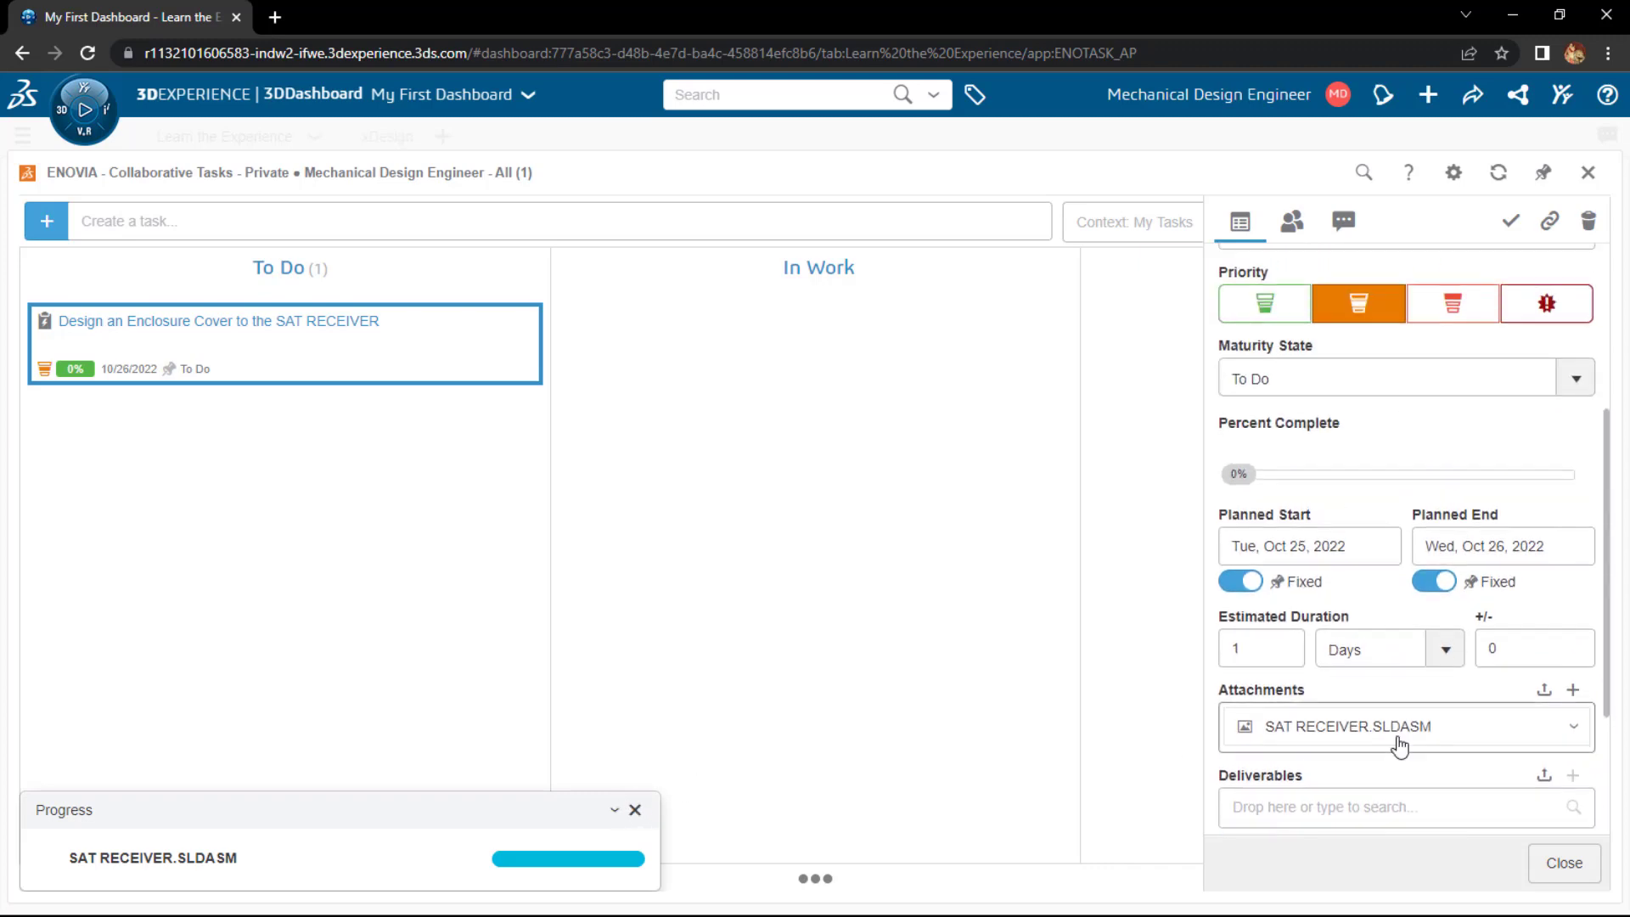
{"action": "scroll", "coordinate": [1397, 744], "scroll_direction": "up", "scroll_amount": 3}
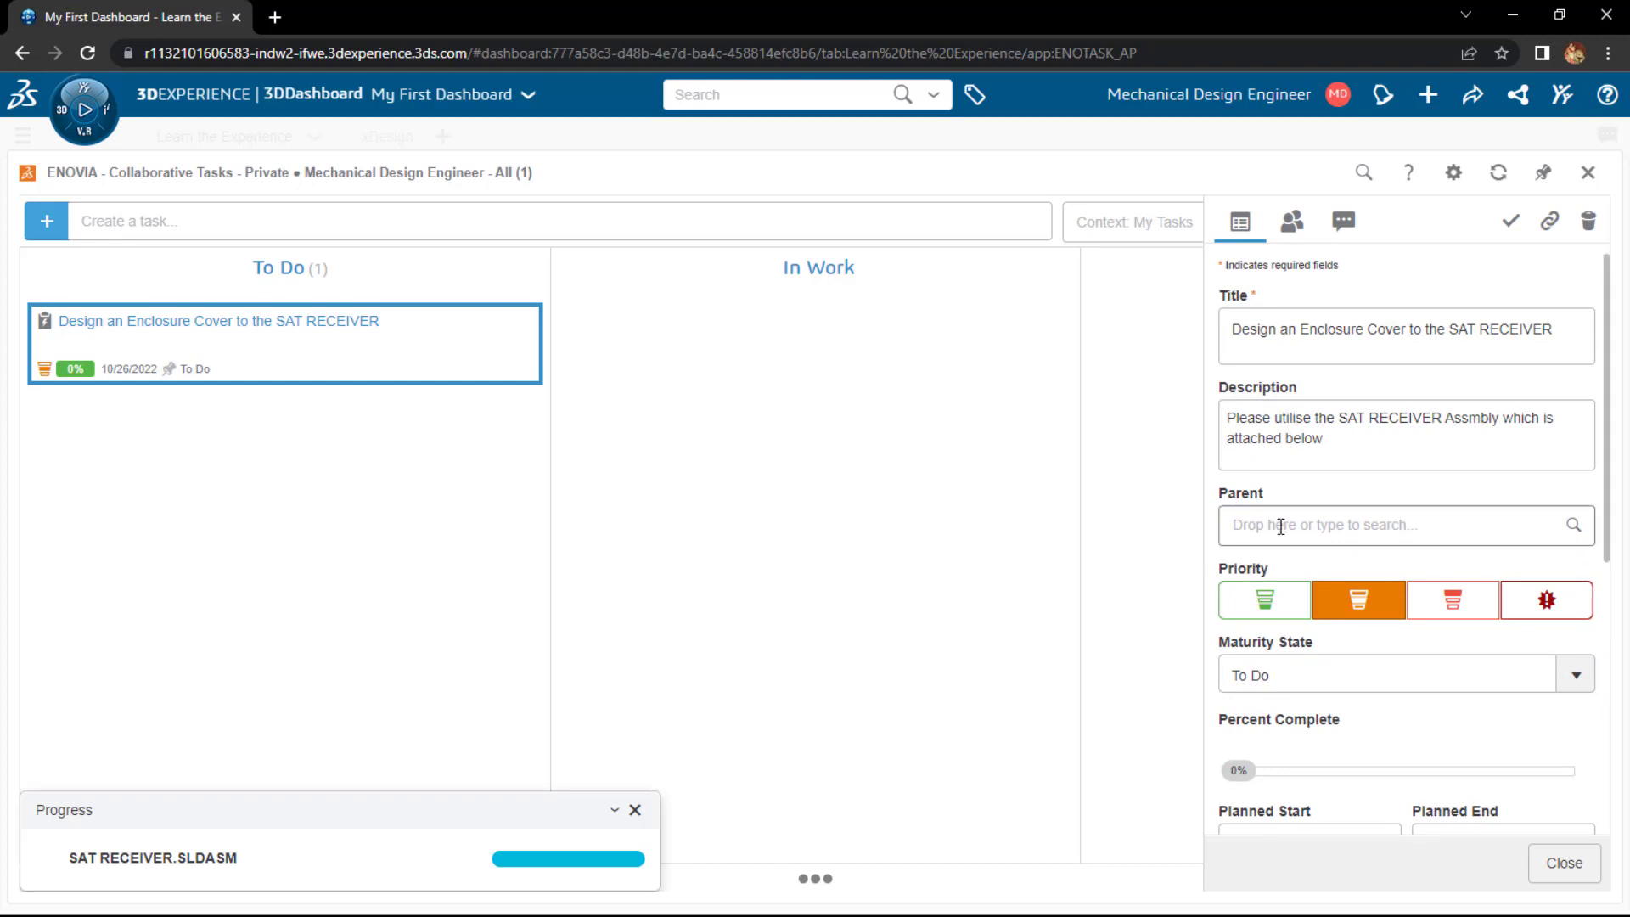
{"action": "left_click", "coordinate": [1292, 234]}
{"action": "left_click", "coordinate": [1282, 304]}
{"action": "type", "text": "Shr"}
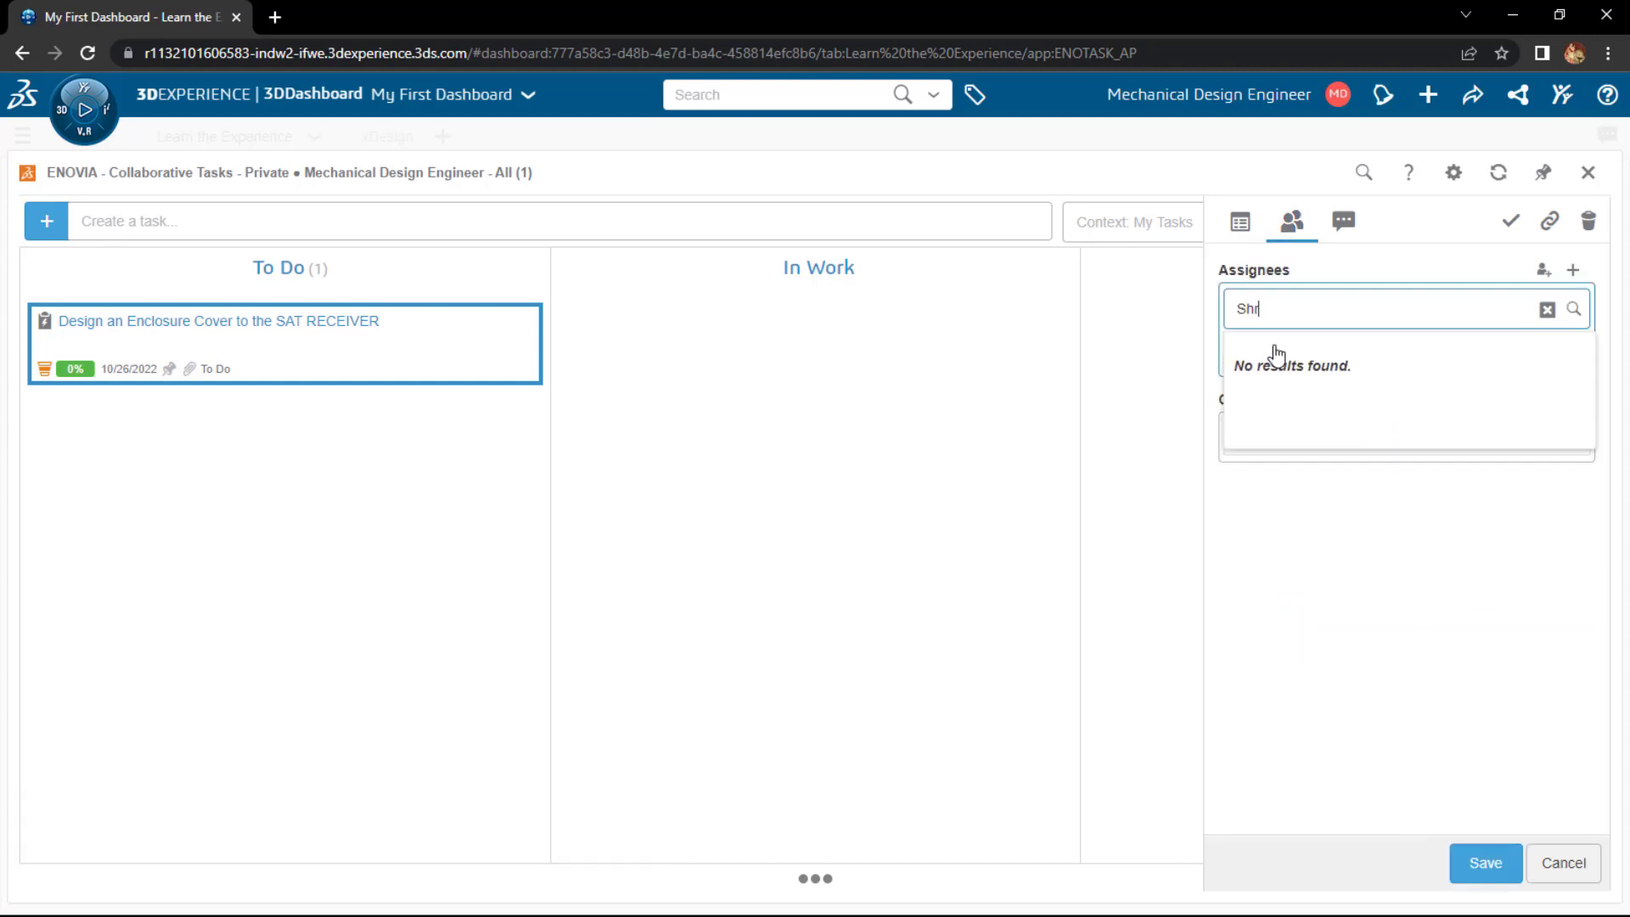
{"action": "type", "text": "eedhar"}
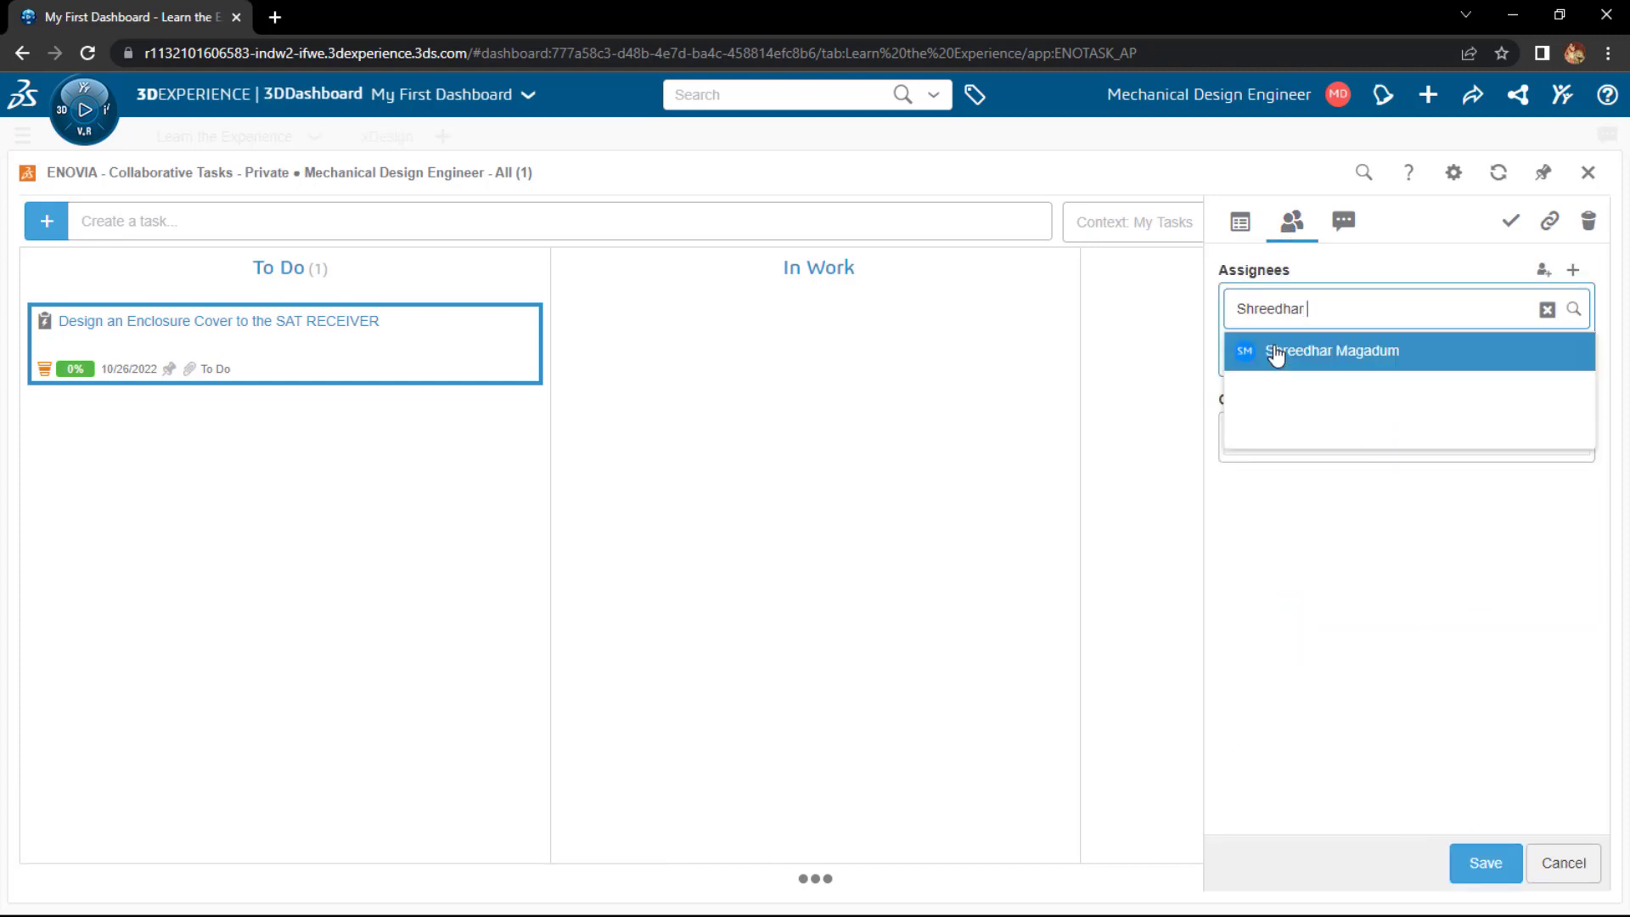
{"action": "left_click", "coordinate": [1276, 353]}
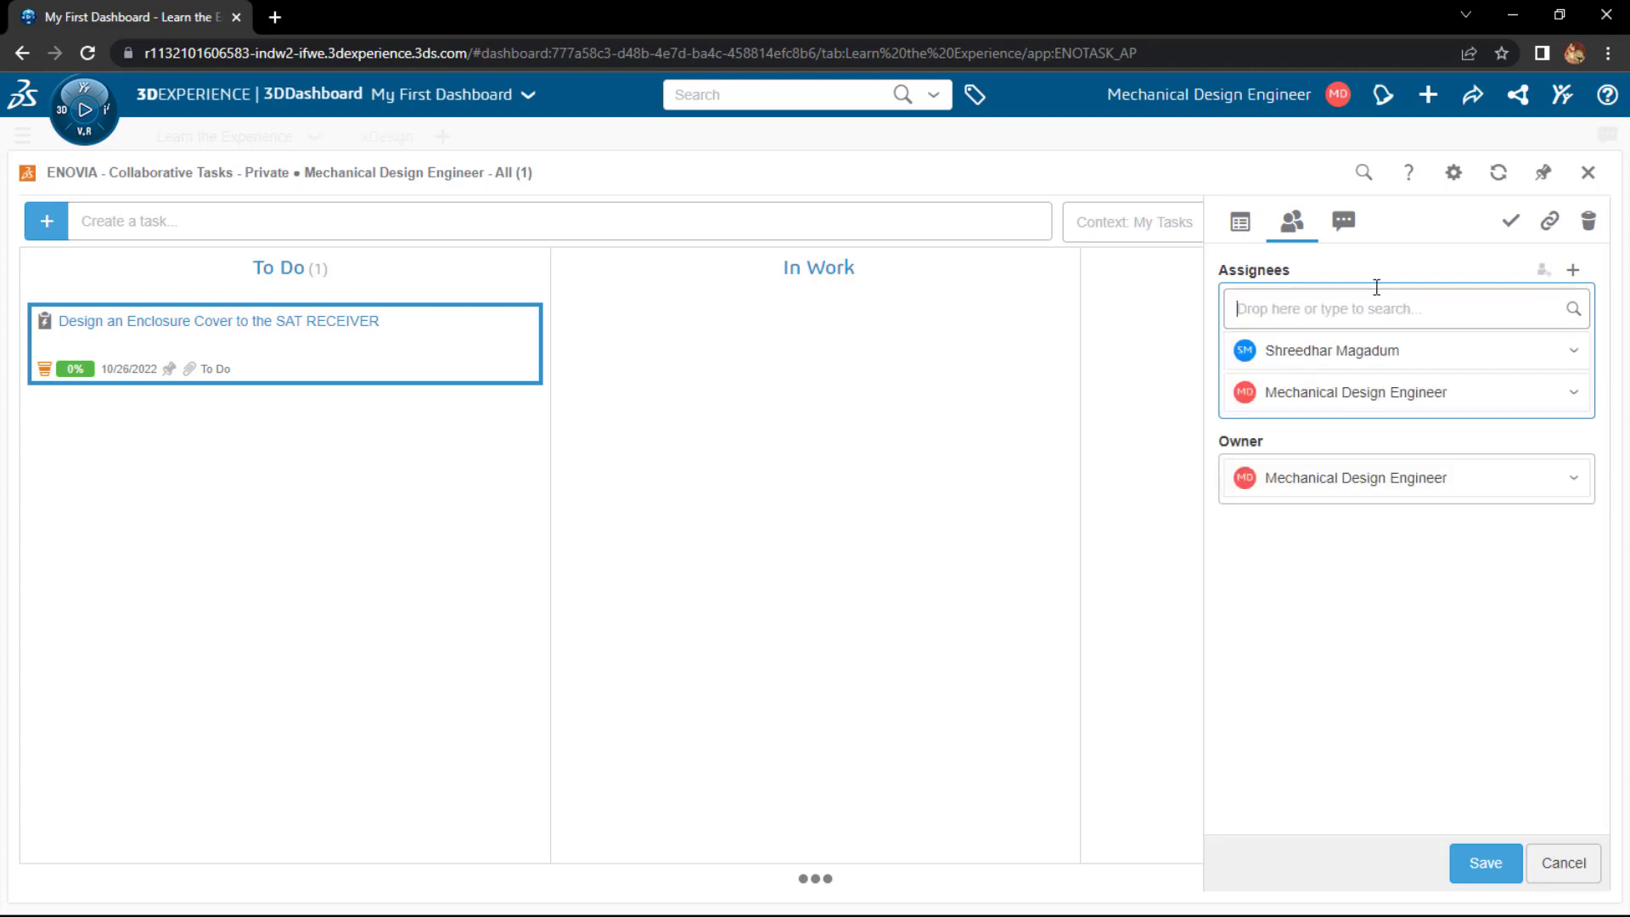
{"action": "left_click", "coordinate": [1574, 393]}
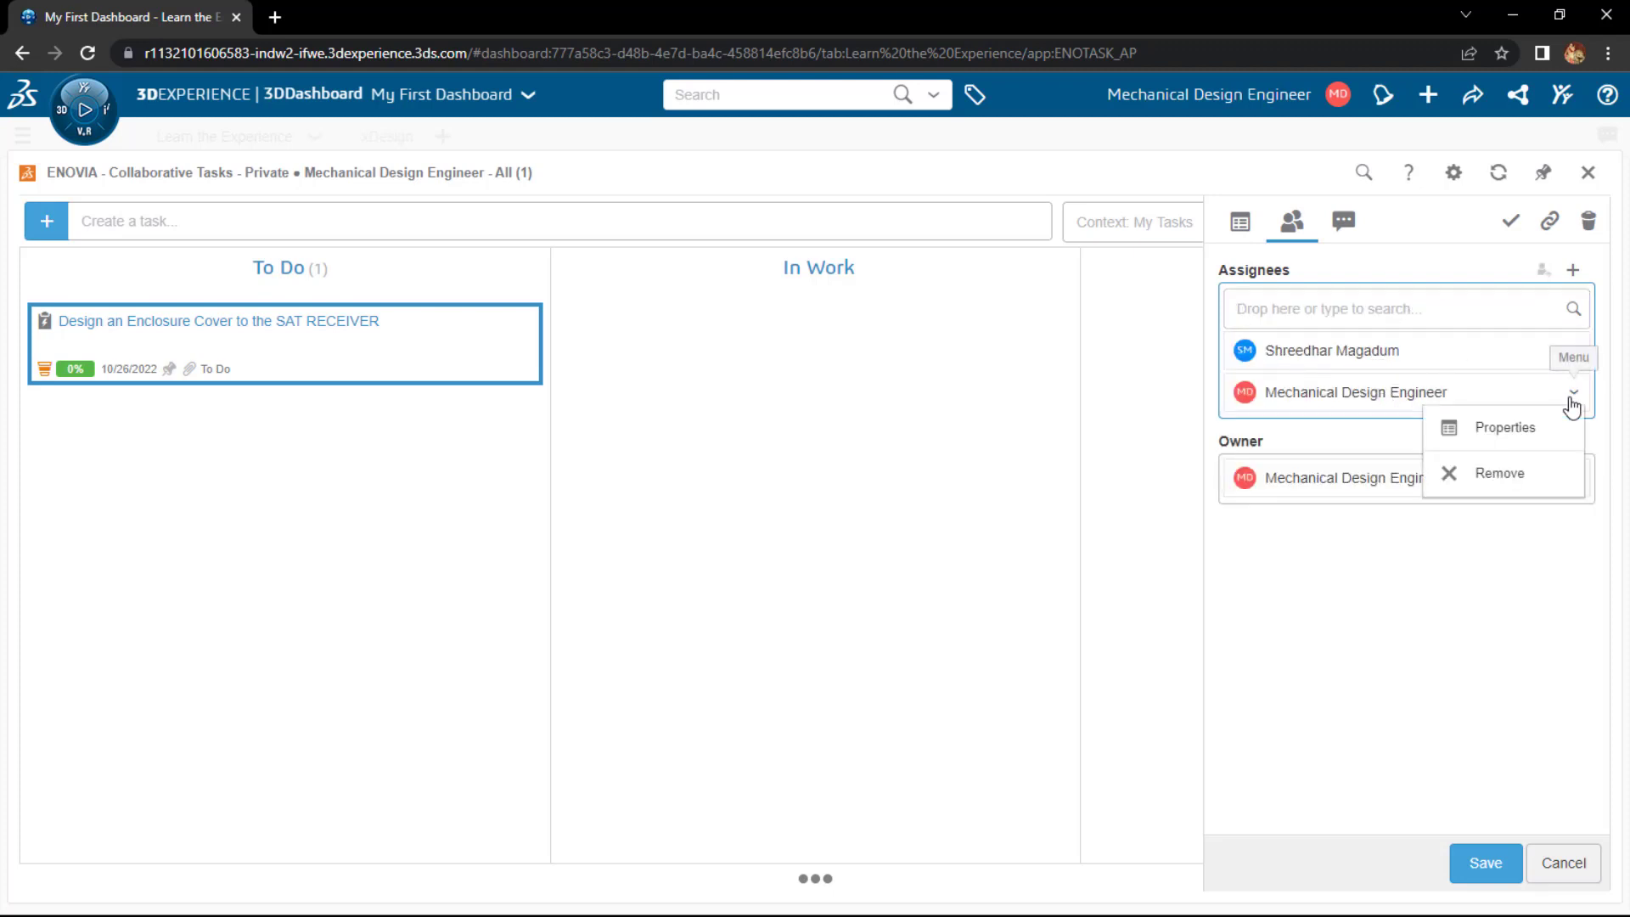
{"action": "left_click", "coordinate": [1490, 476]}
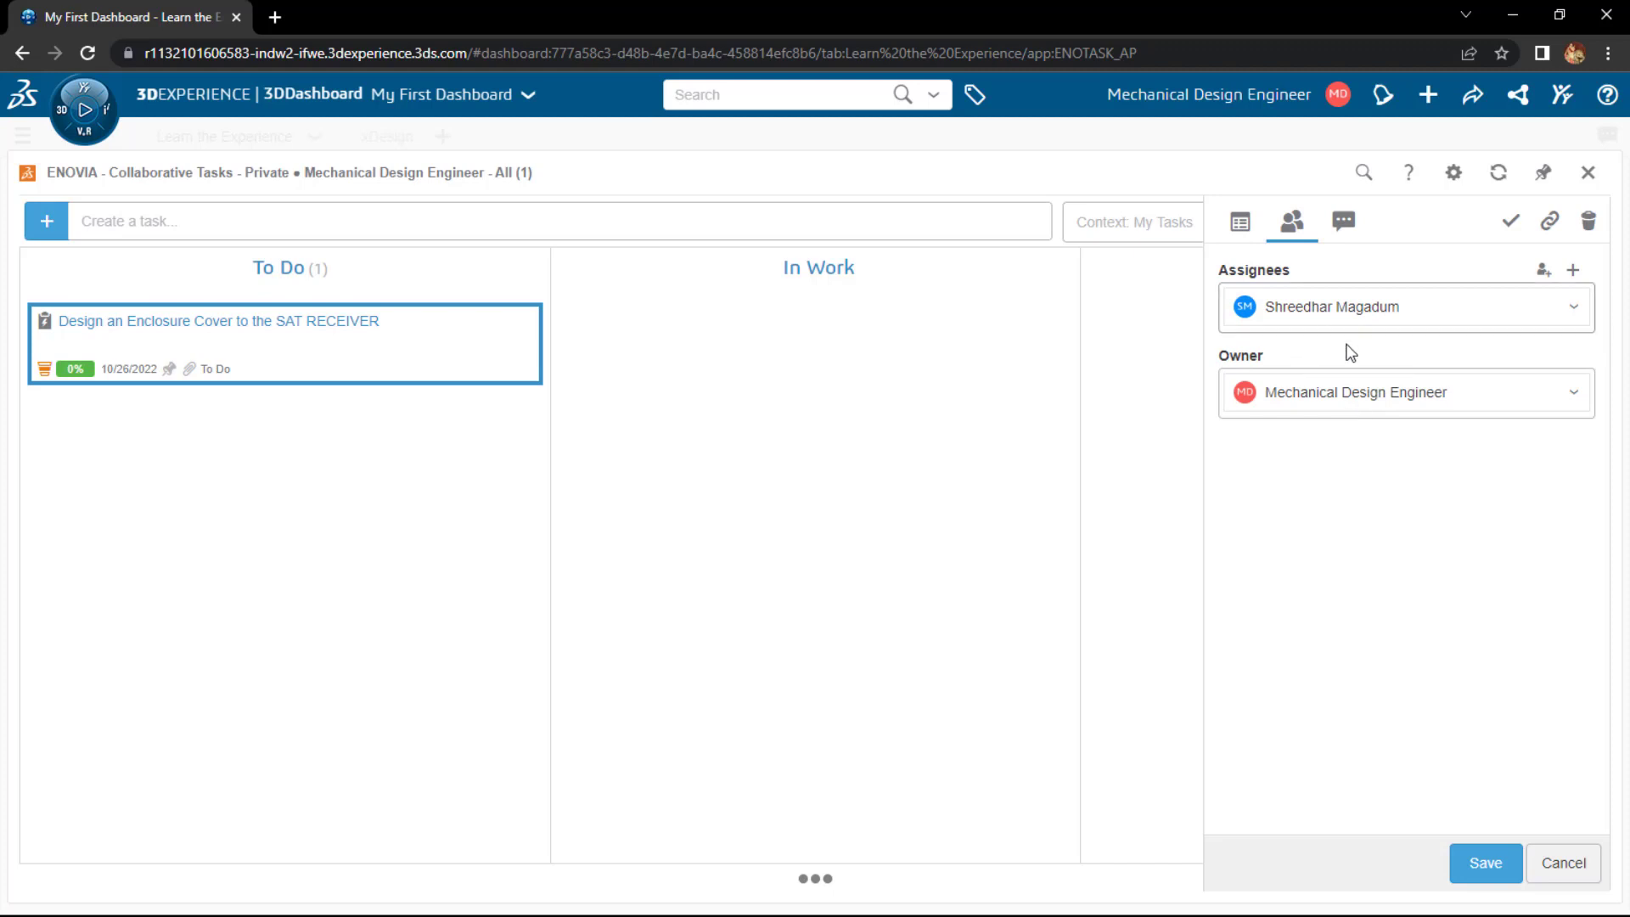
Write the comment "Please do it on Priority" on the enclosure cover task and save the task's changes.
{"action": "left_click", "coordinate": [1343, 223]}
{"action": "left_click", "coordinate": [1308, 326]}
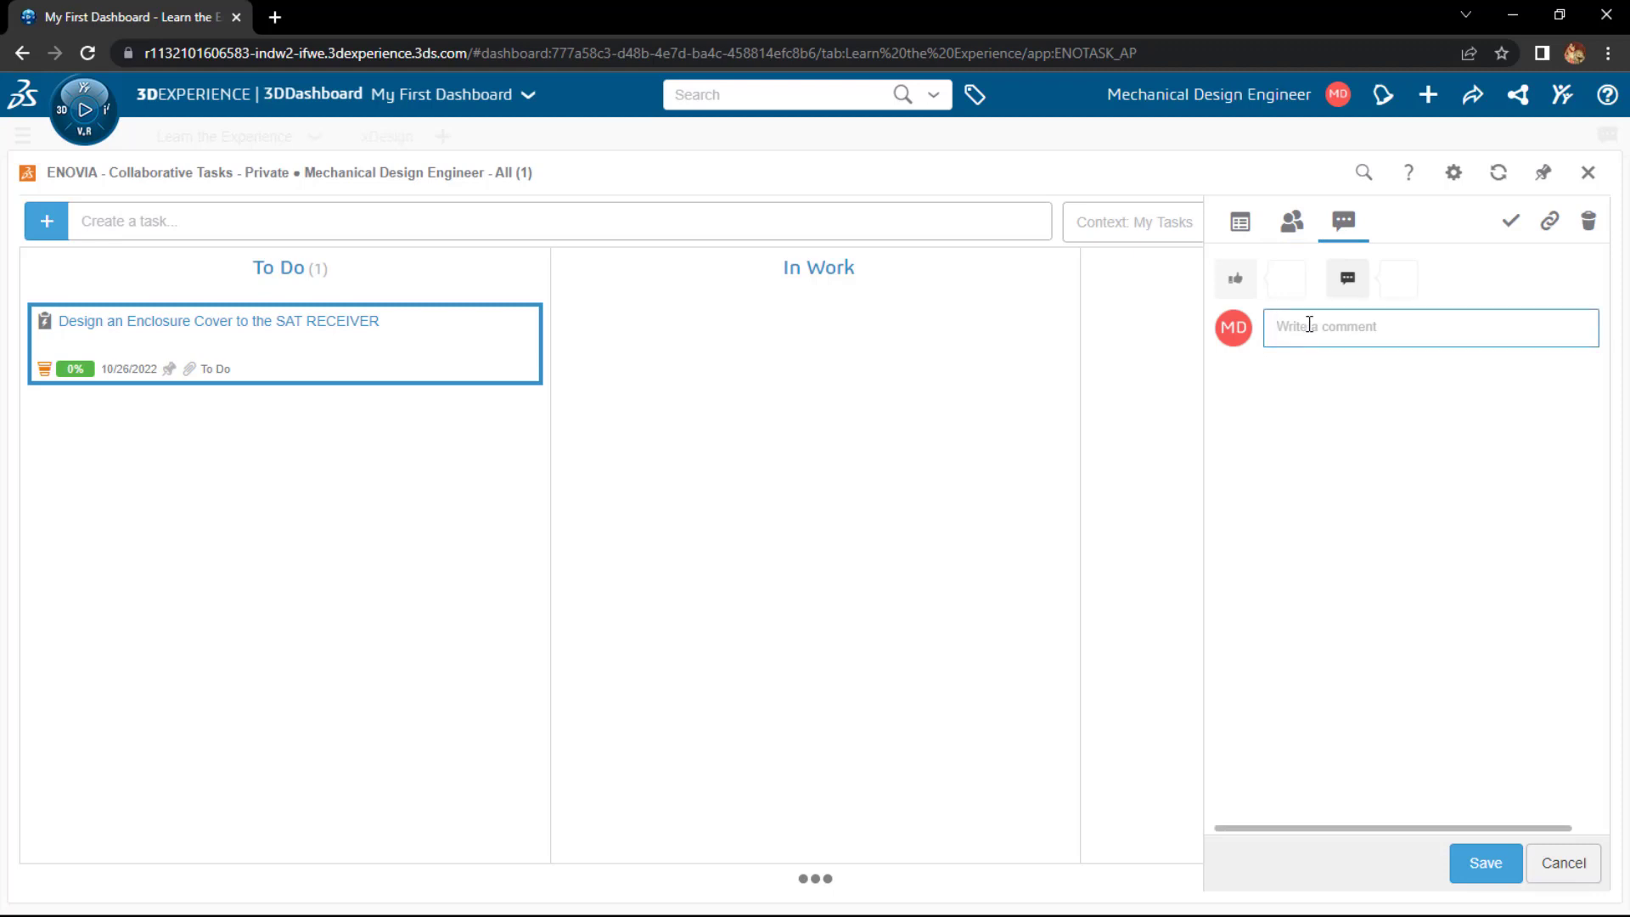
{"action": "type", "text": "Please do it on Priority"}
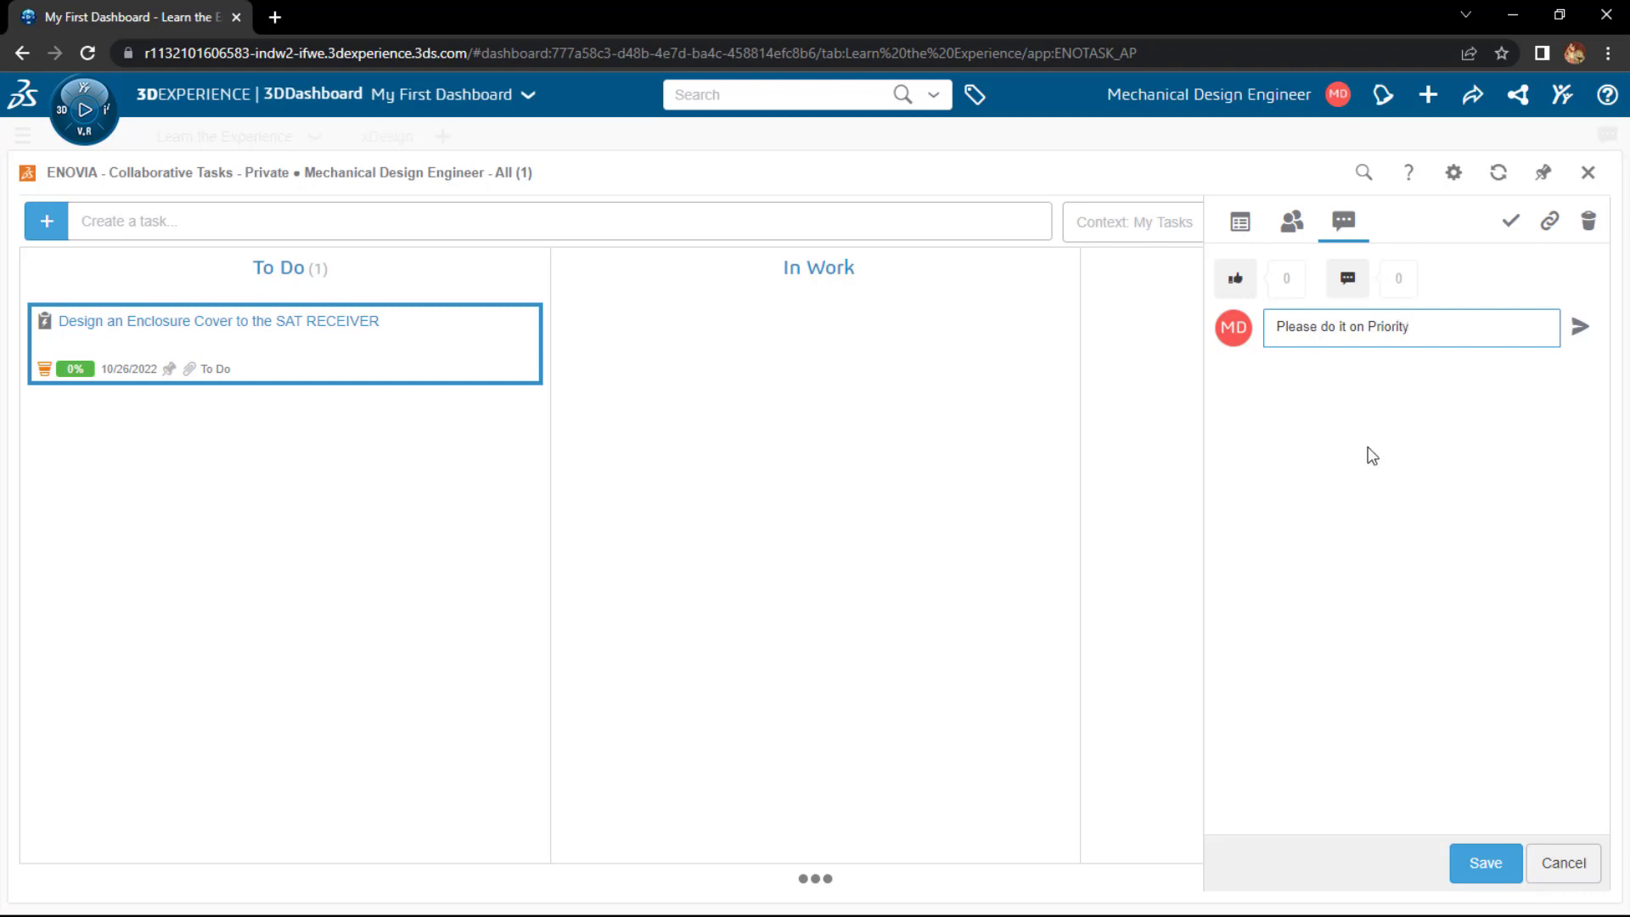
{"action": "left_click", "coordinate": [1479, 863]}
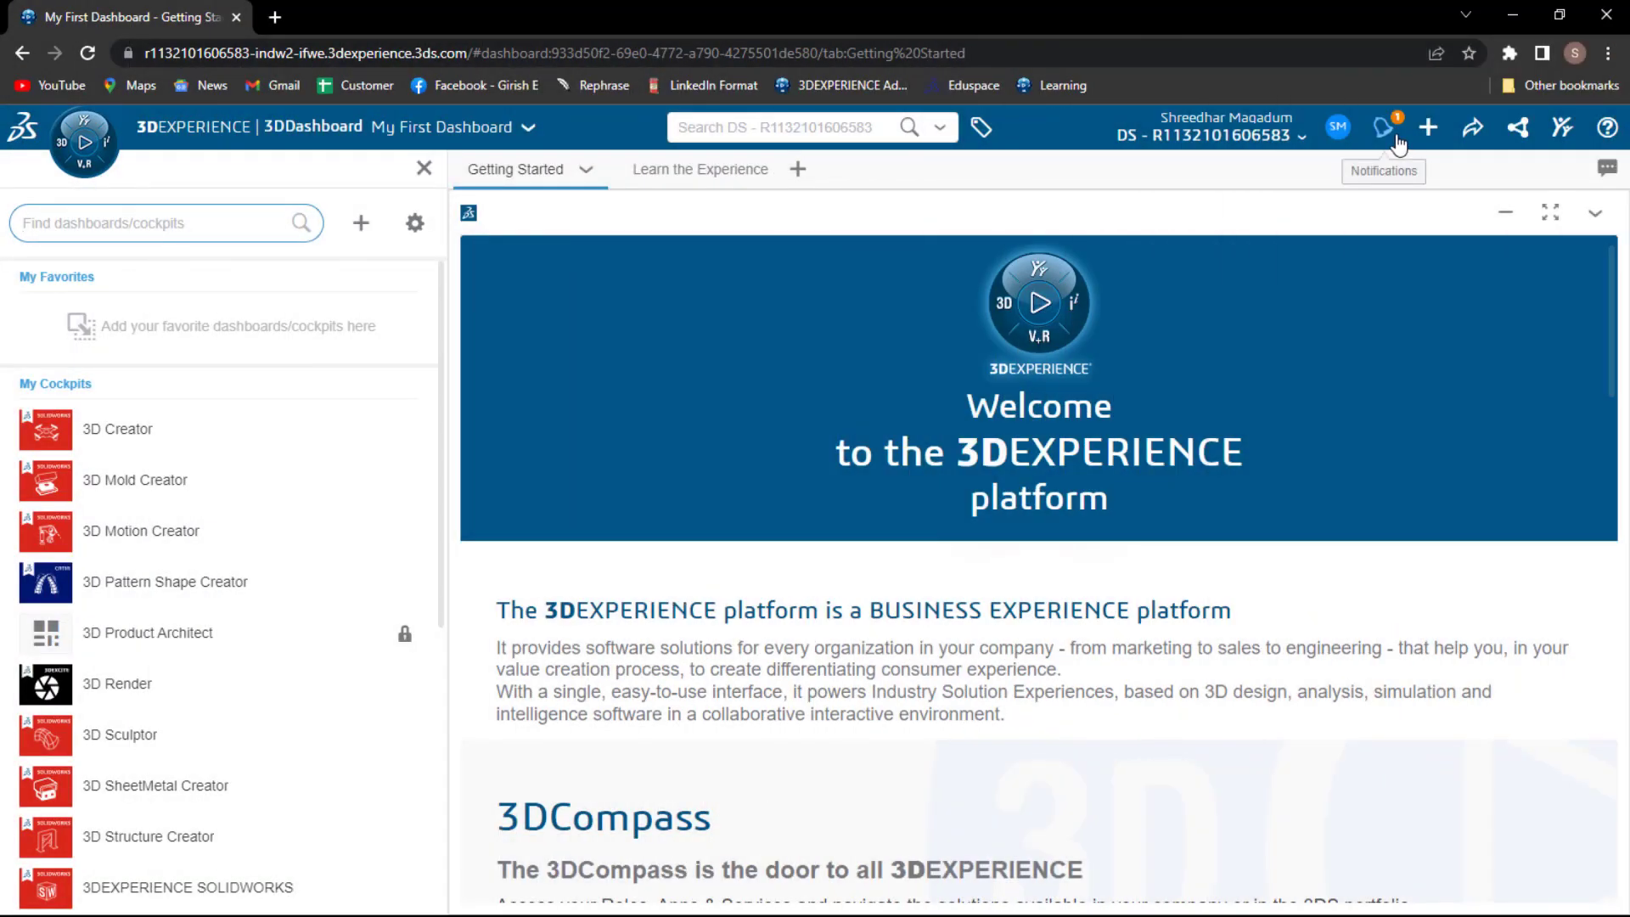
From the assignee's dashboard, open the newly assigned enclosure cover task through its notification and hide the dashboard list.
{"action": "left_click", "coordinate": [1395, 142]}
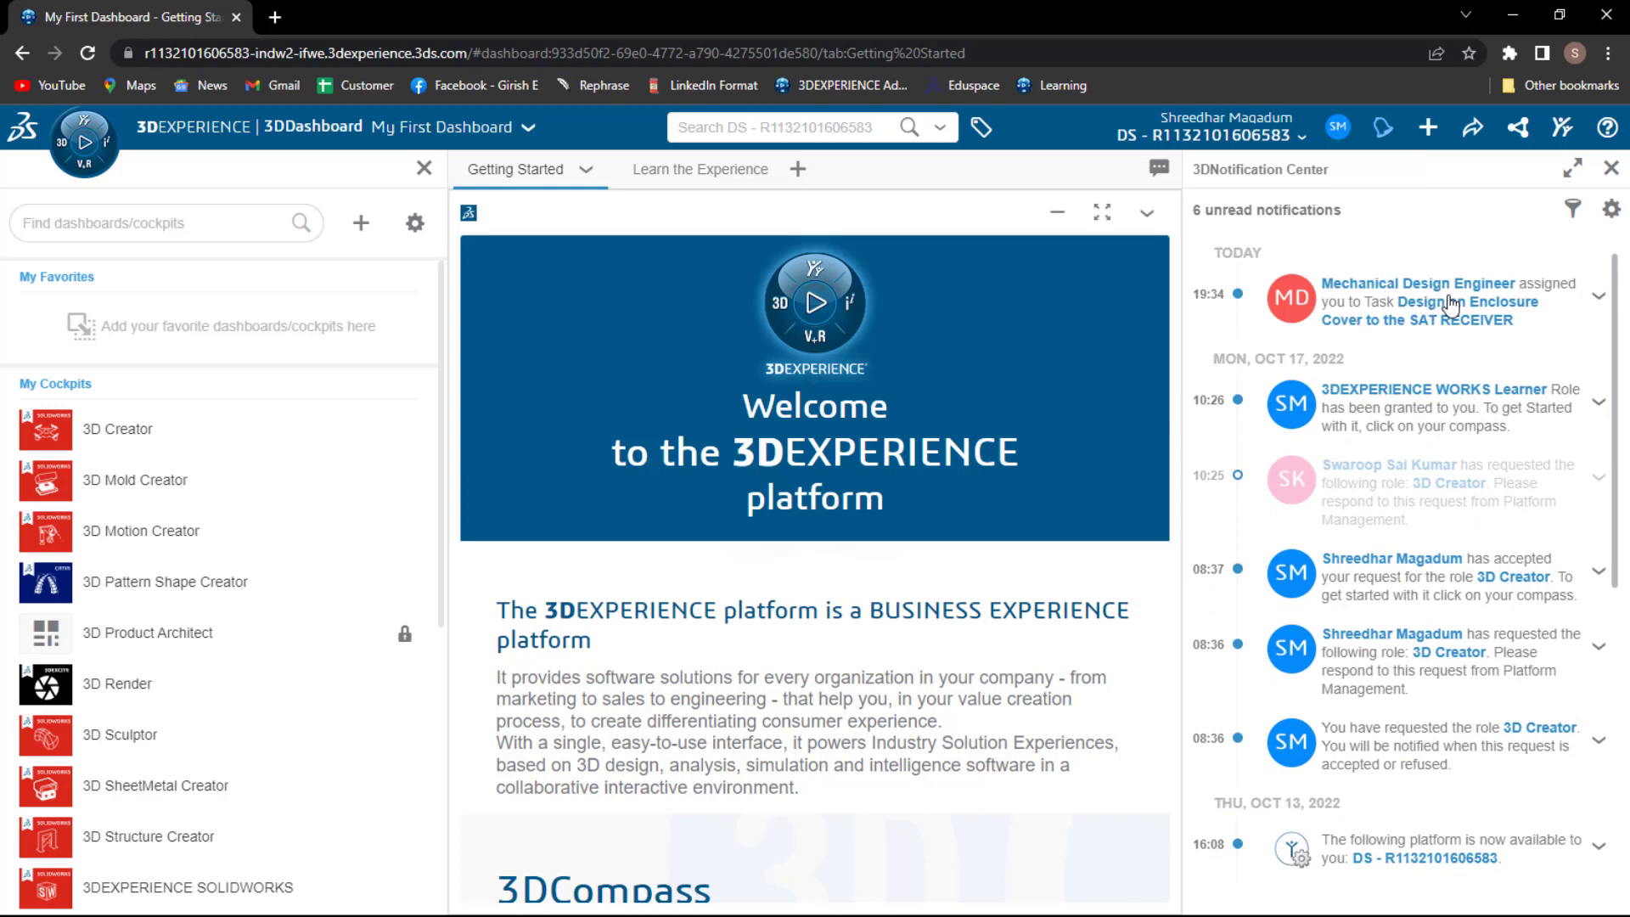
{"action": "left_click", "coordinate": [1369, 306]}
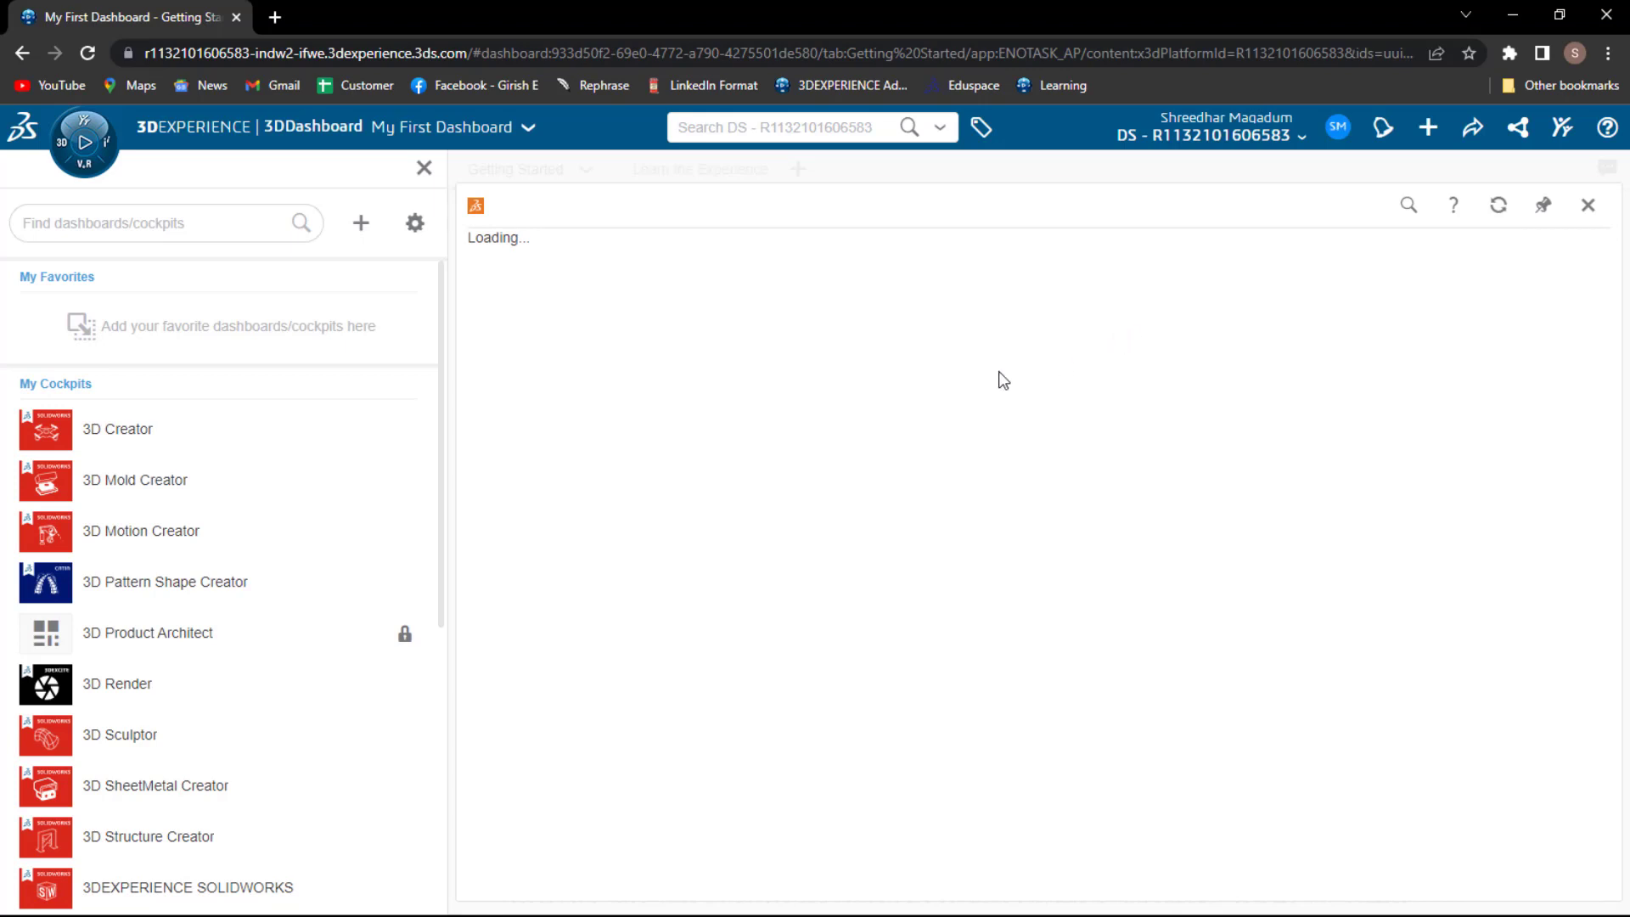
{"action": "left_click", "coordinate": [425, 168]}
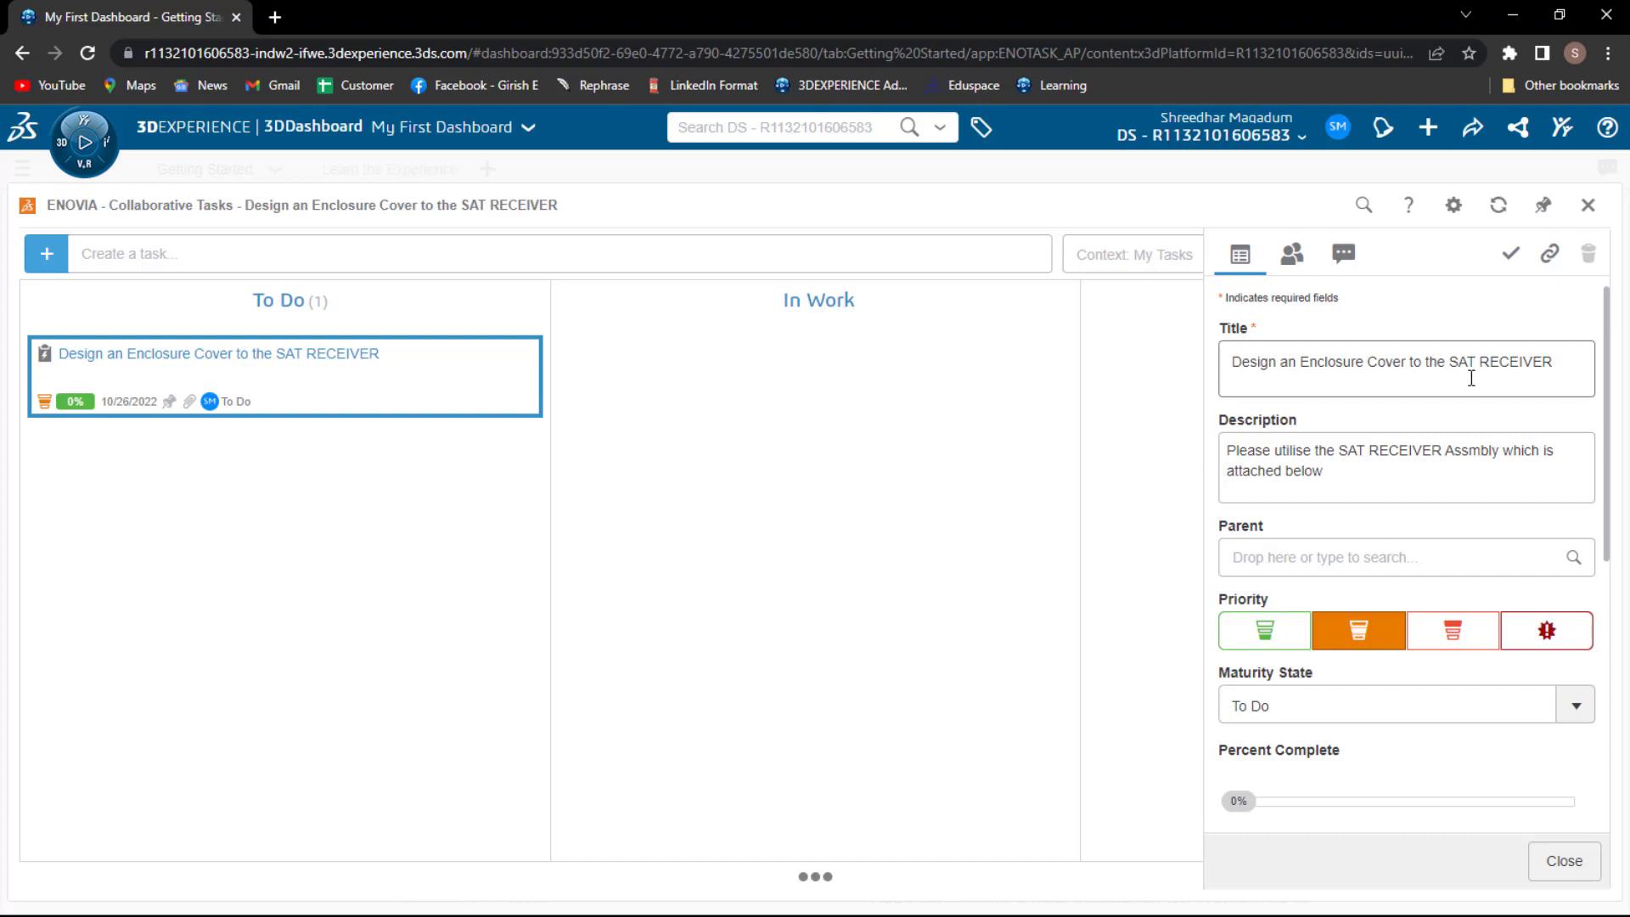
Review the task's details and preview the attached SAT RECEIVER assembly in 3D, closing the preview when done.
{"action": "scroll", "coordinate": [1471, 378], "scroll_direction": "down", "scroll_amount": 1}
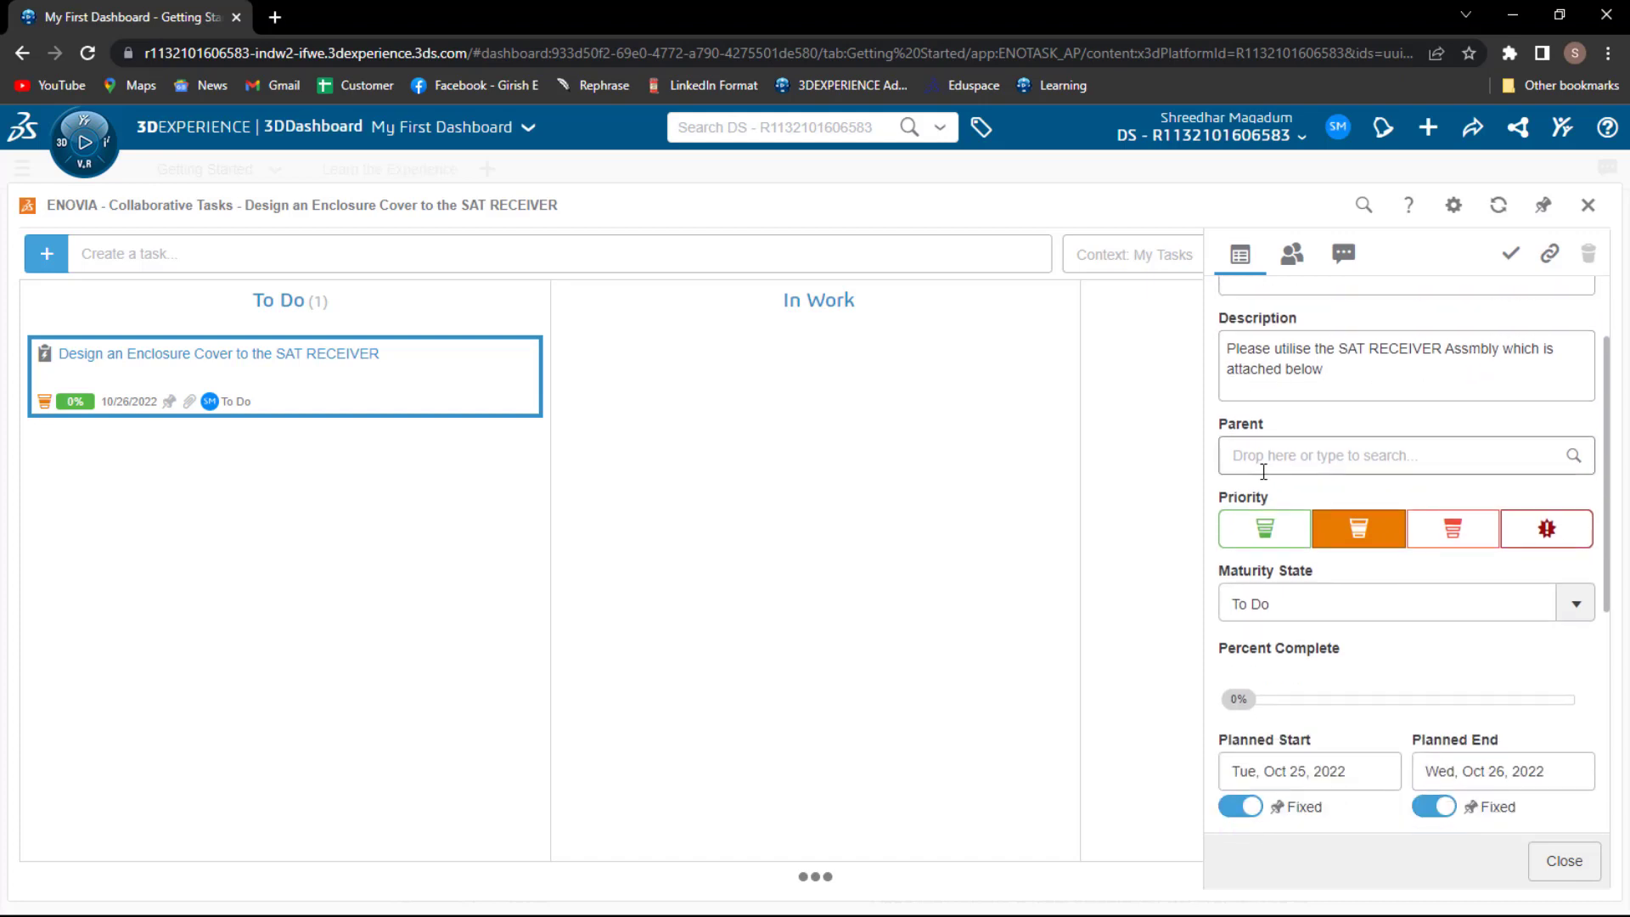
{"action": "scroll", "coordinate": [1261, 474], "scroll_direction": "down", "scroll_amount": 2}
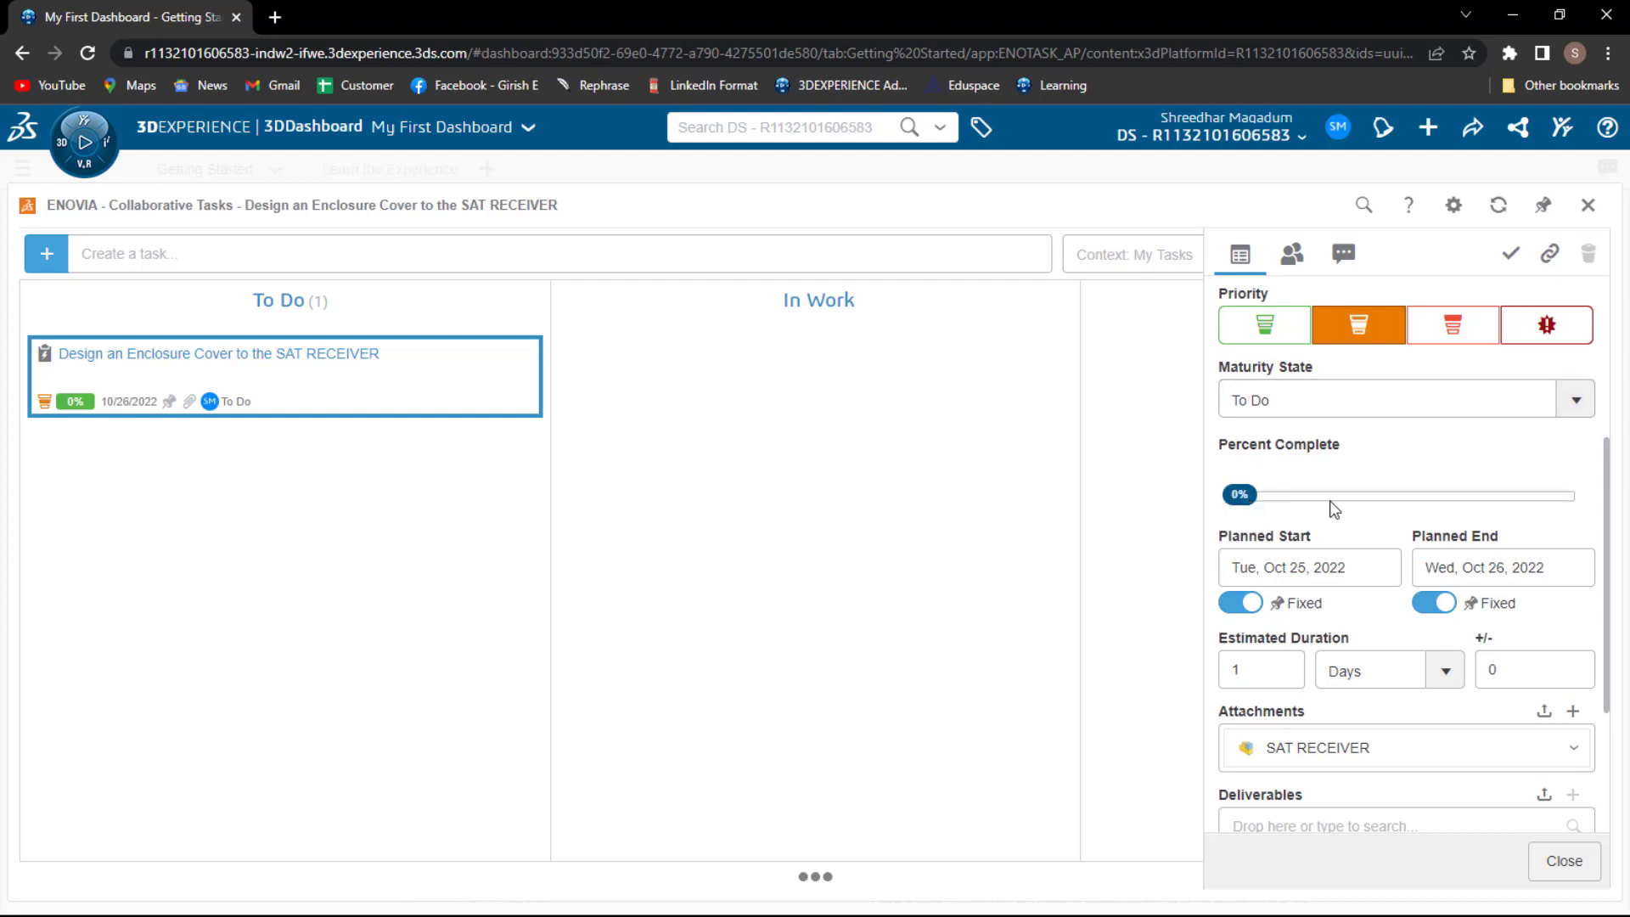
{"action": "scroll", "coordinate": [1335, 508], "scroll_direction": "down", "scroll_amount": 2}
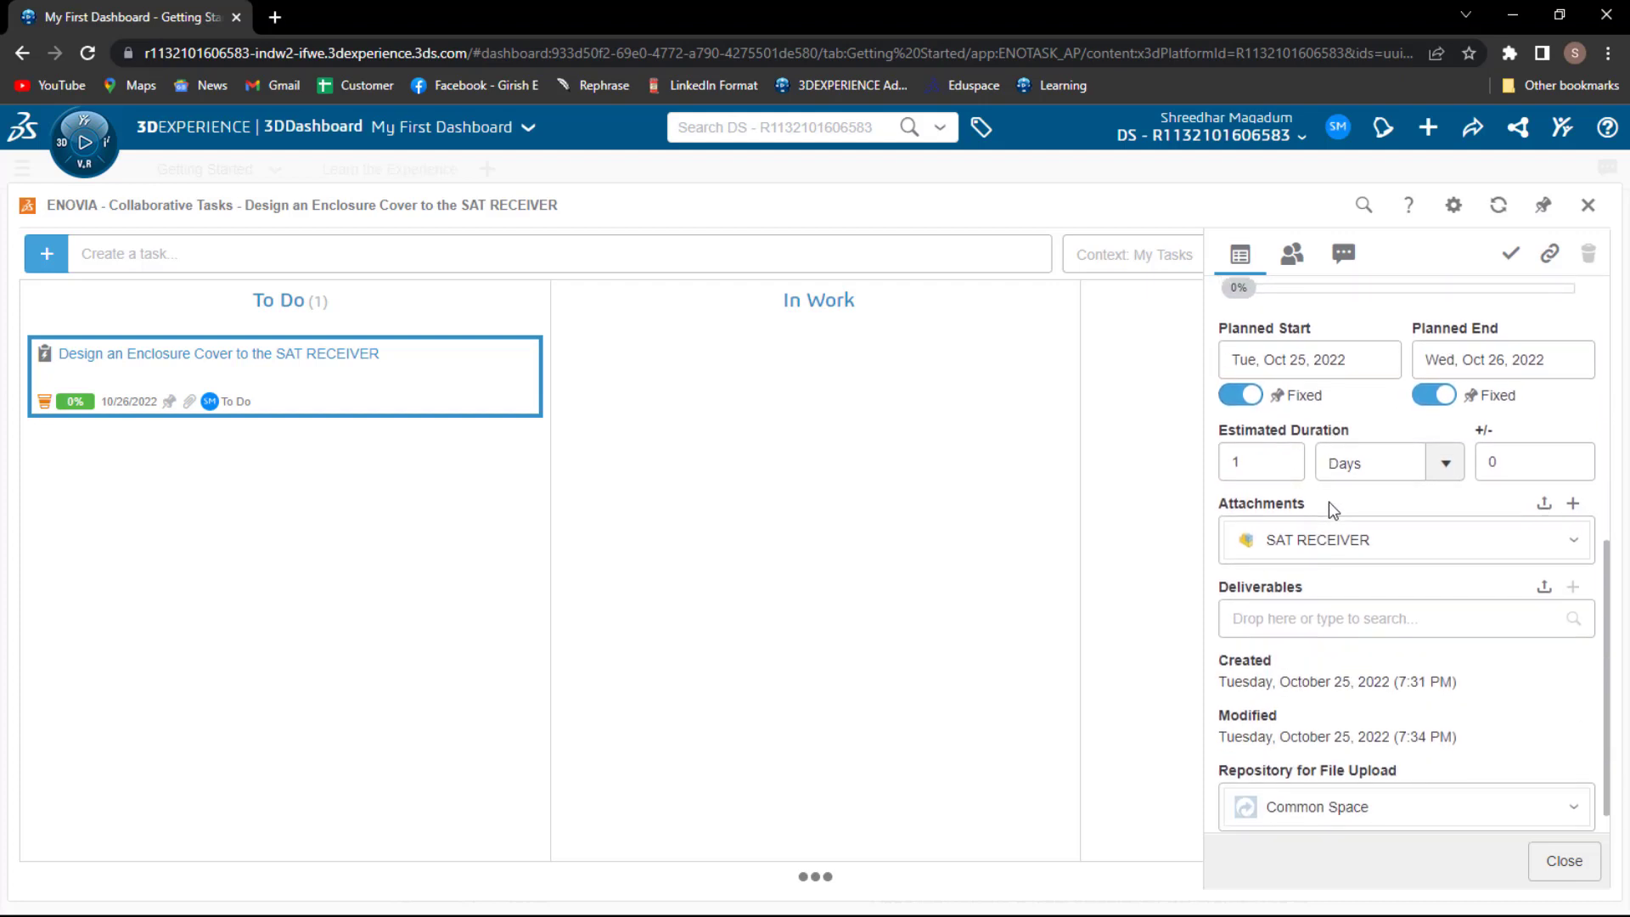
{"action": "left_click", "coordinate": [1577, 529]}
{"action": "scroll", "coordinate": [1414, 570], "scroll_direction": "down", "scroll_amount": 1}
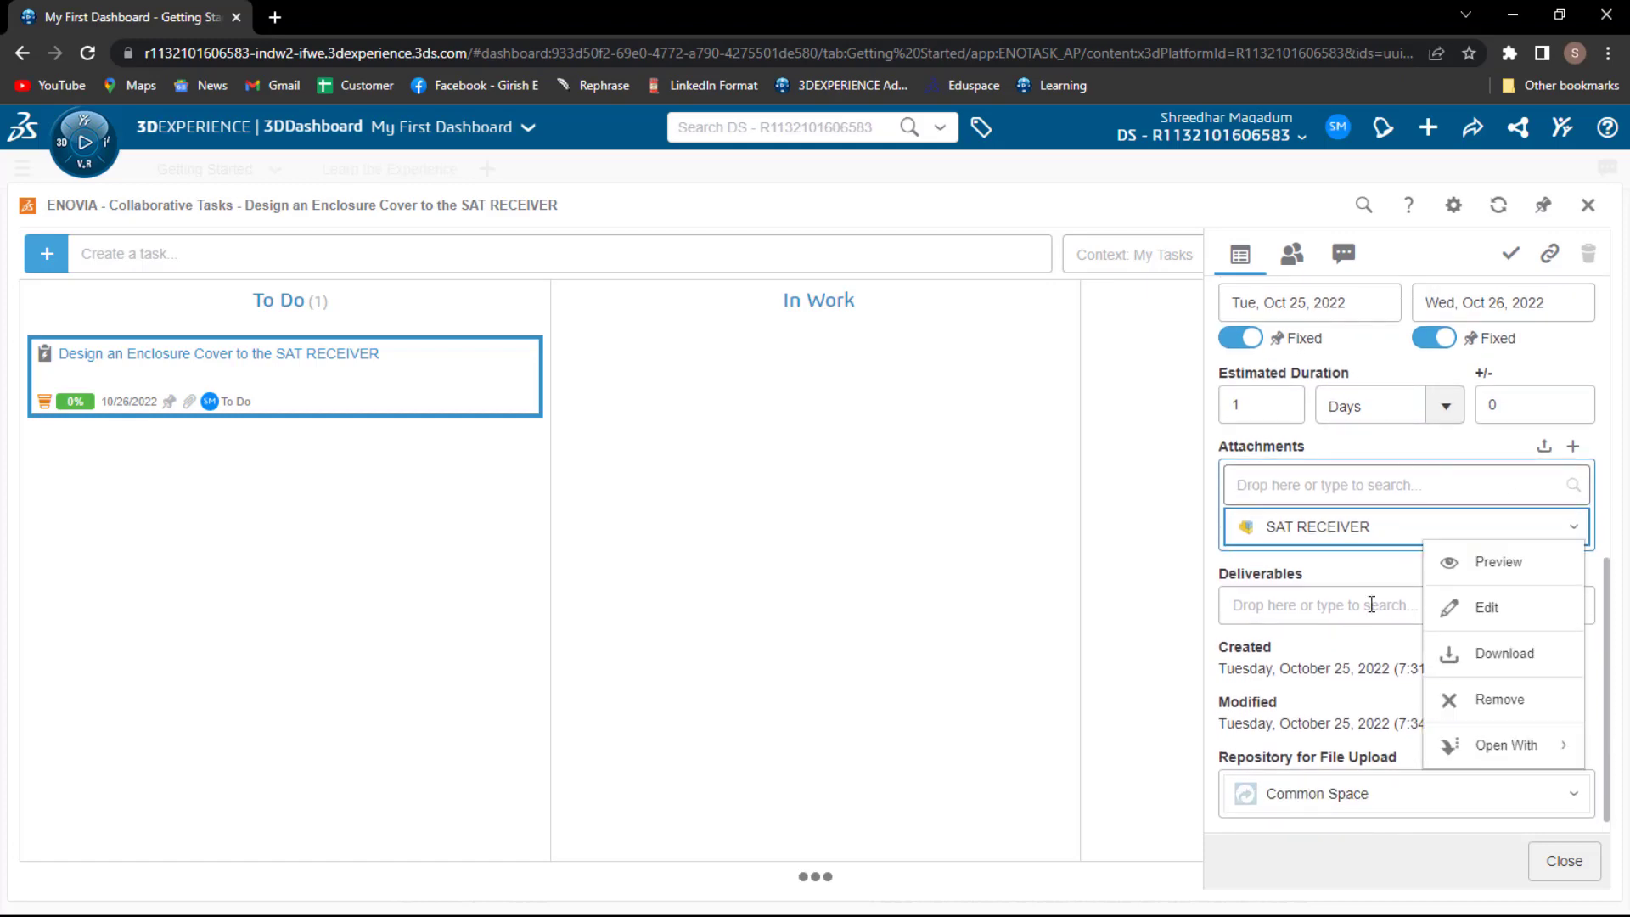
{"action": "left_click", "coordinate": [1499, 563]}
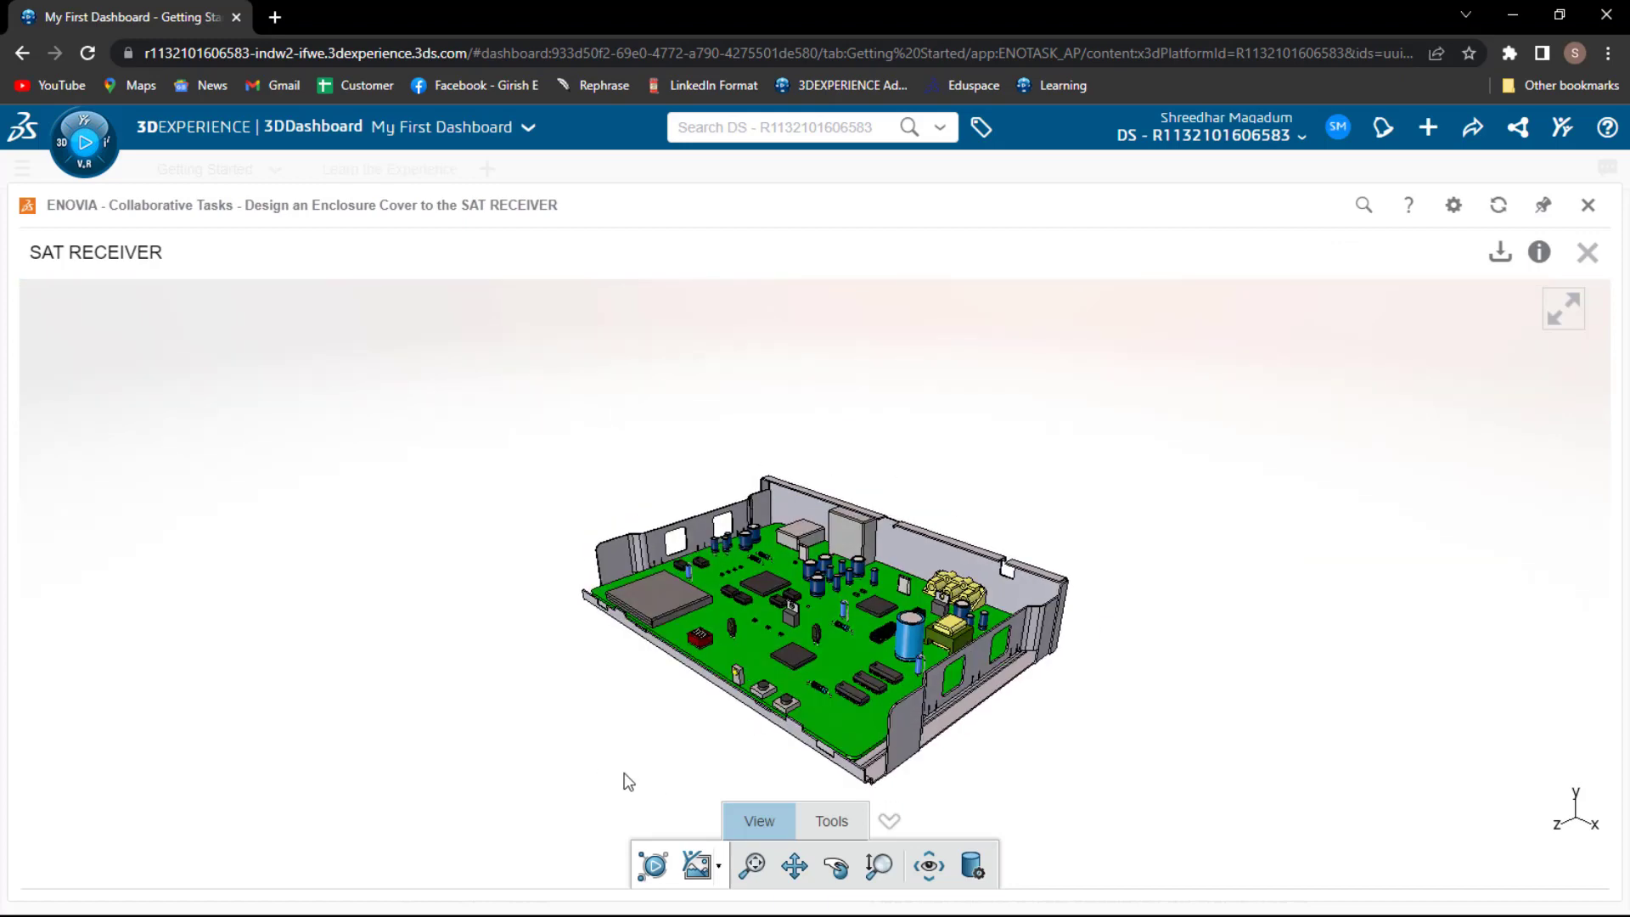
{"action": "left_click_drag", "start_coordinate": [628, 781], "coordinate": [670, 659]}
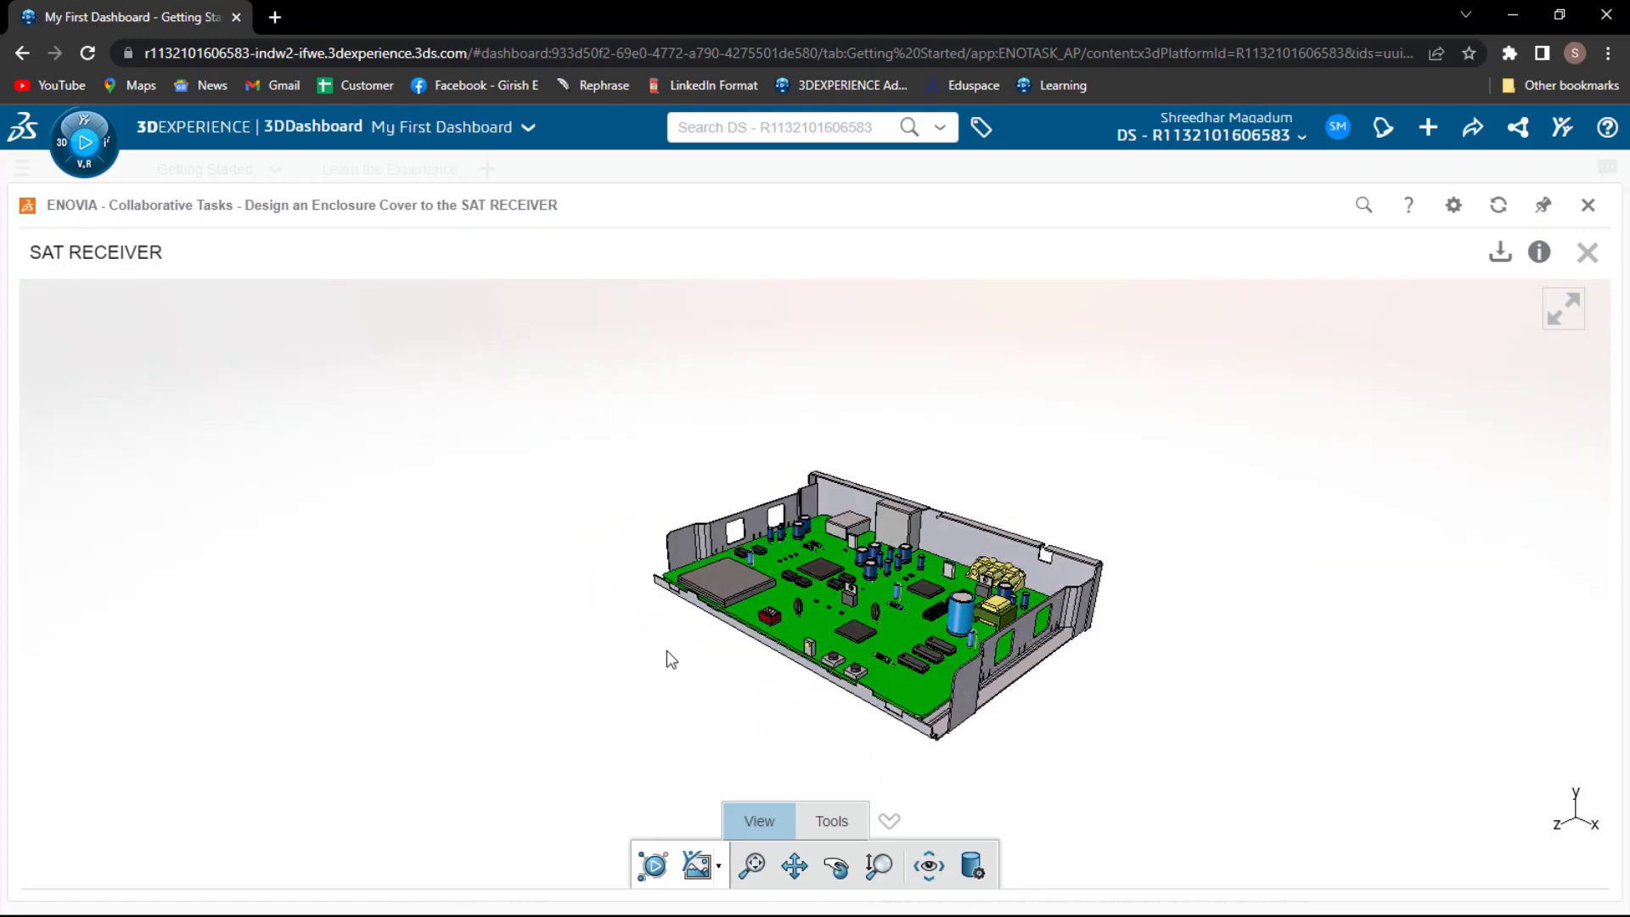
{"action": "scroll", "coordinate": [553, 717], "scroll_direction": "up", "scroll_amount": 2}
{"action": "middle_click_drag", "start_coordinate": [721, 714], "coordinate": [648, 728]}
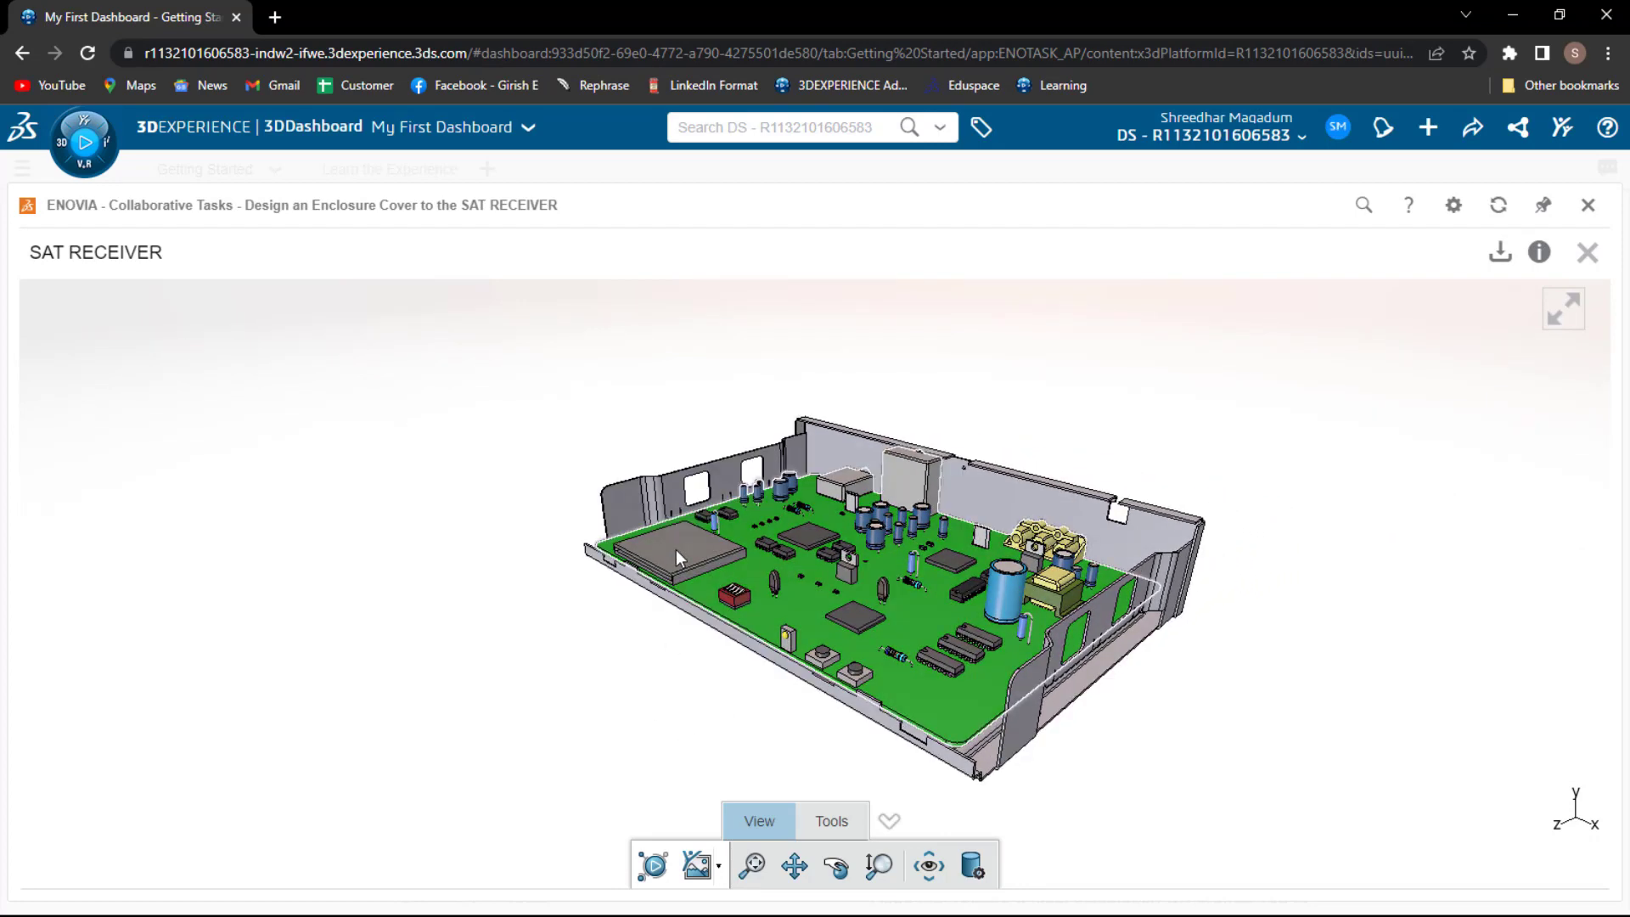
{"action": "middle_click_drag", "start_coordinate": [676, 549], "coordinate": [648, 557]}
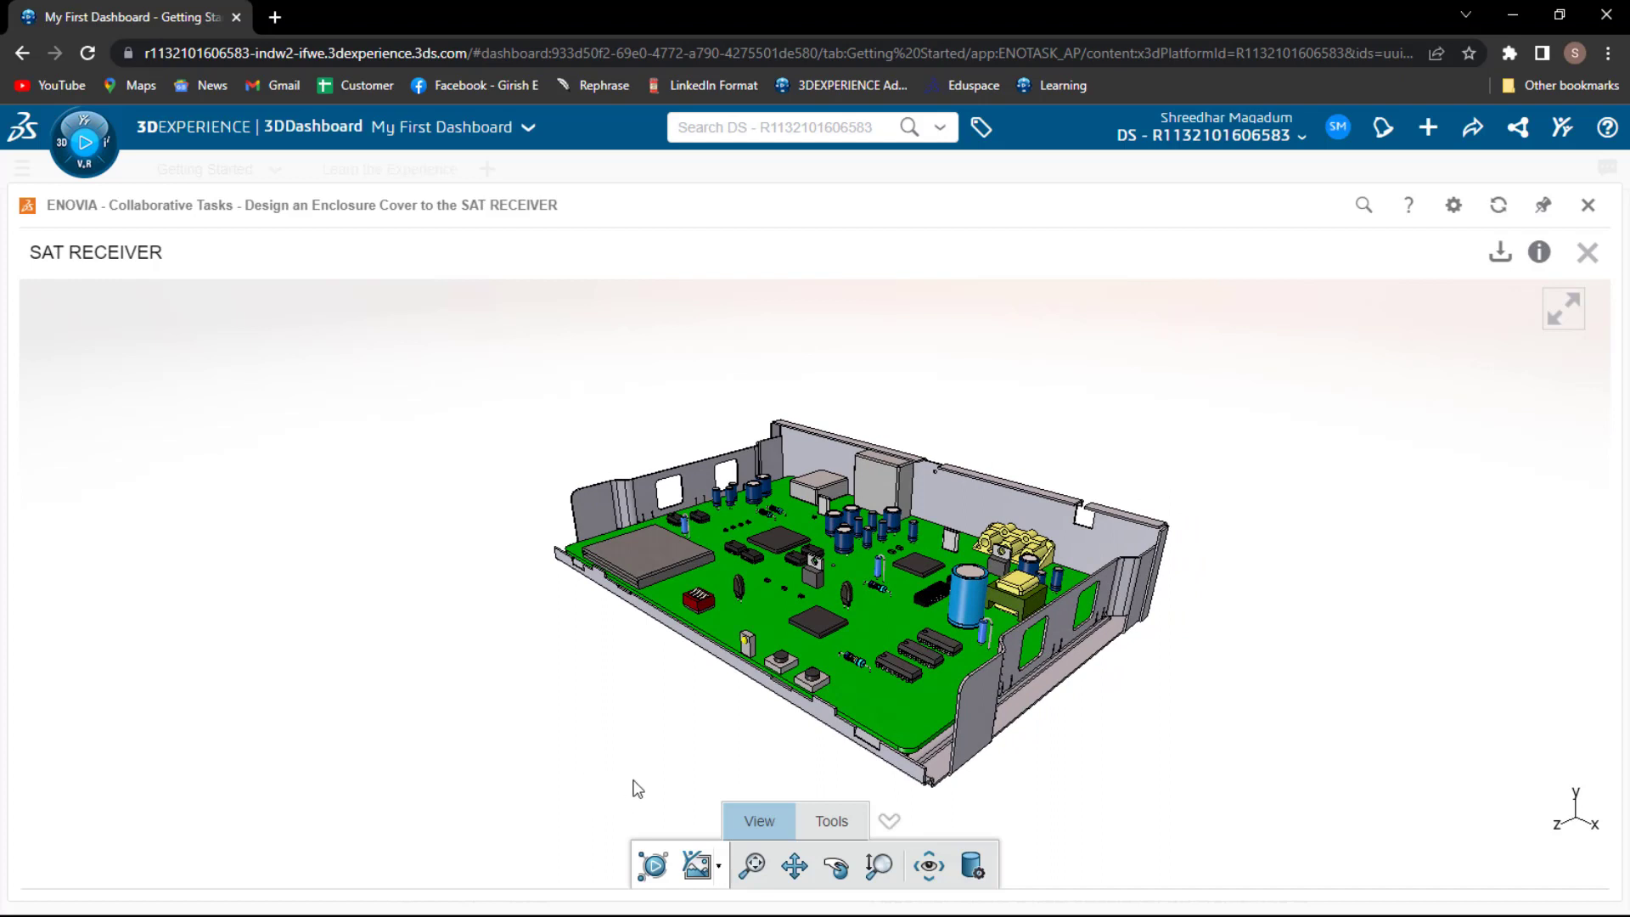
{"action": "left_click", "coordinate": [1588, 251]}
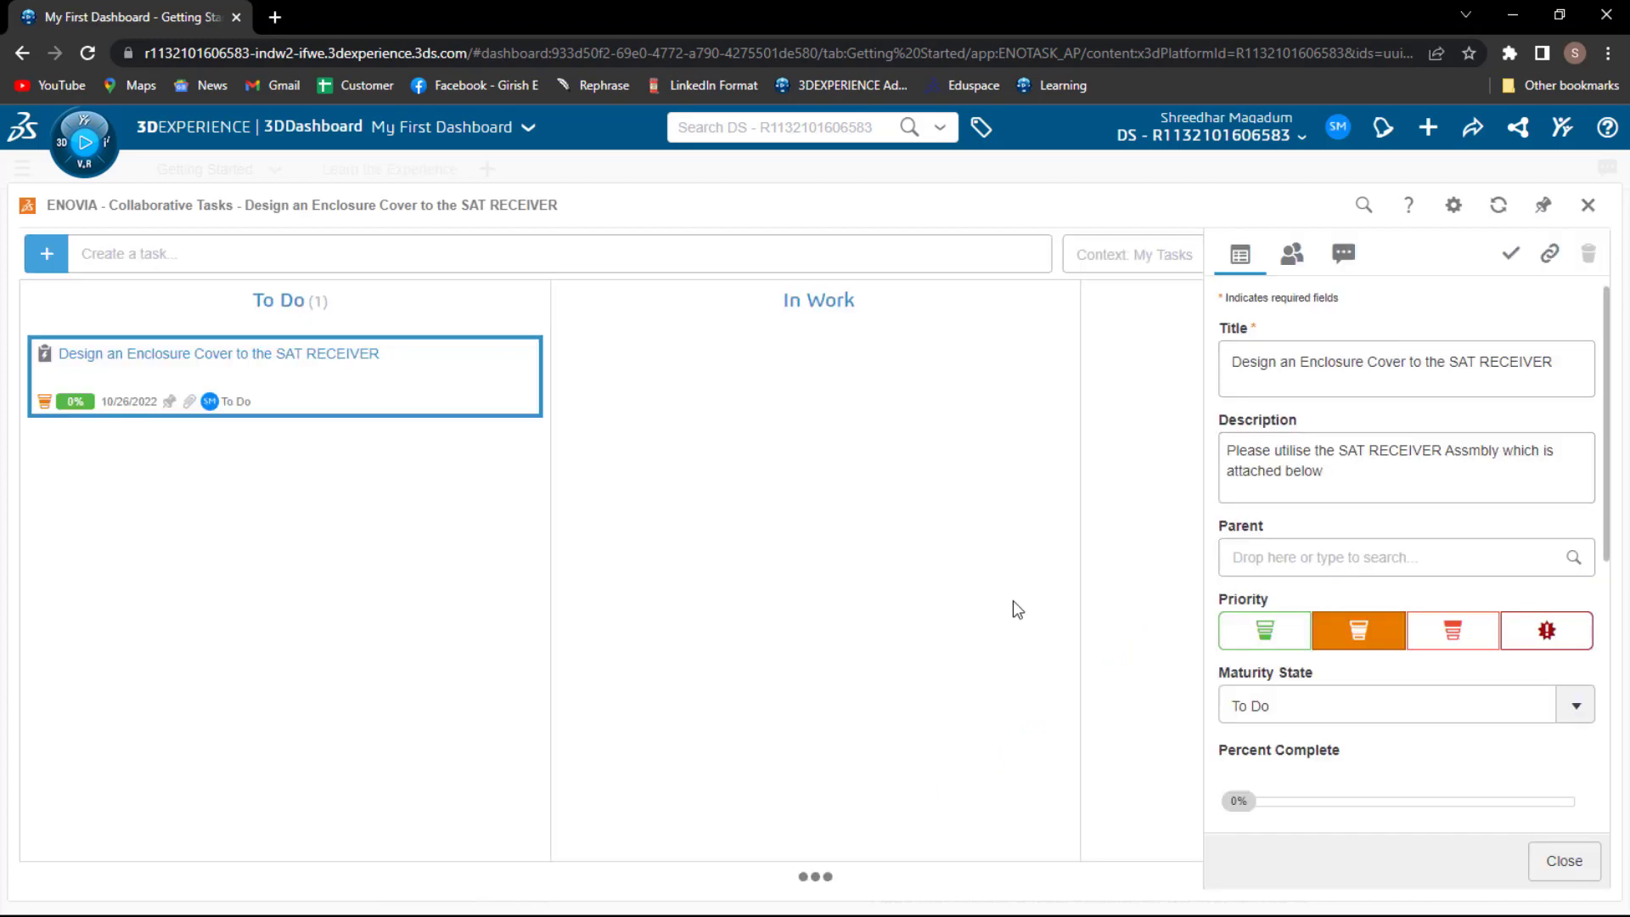
Recheck the enclosure cover task's details and move the task from To Do to In Work.
{"action": "scroll", "coordinate": [1355, 632], "scroll_direction": "down", "scroll_amount": 5}
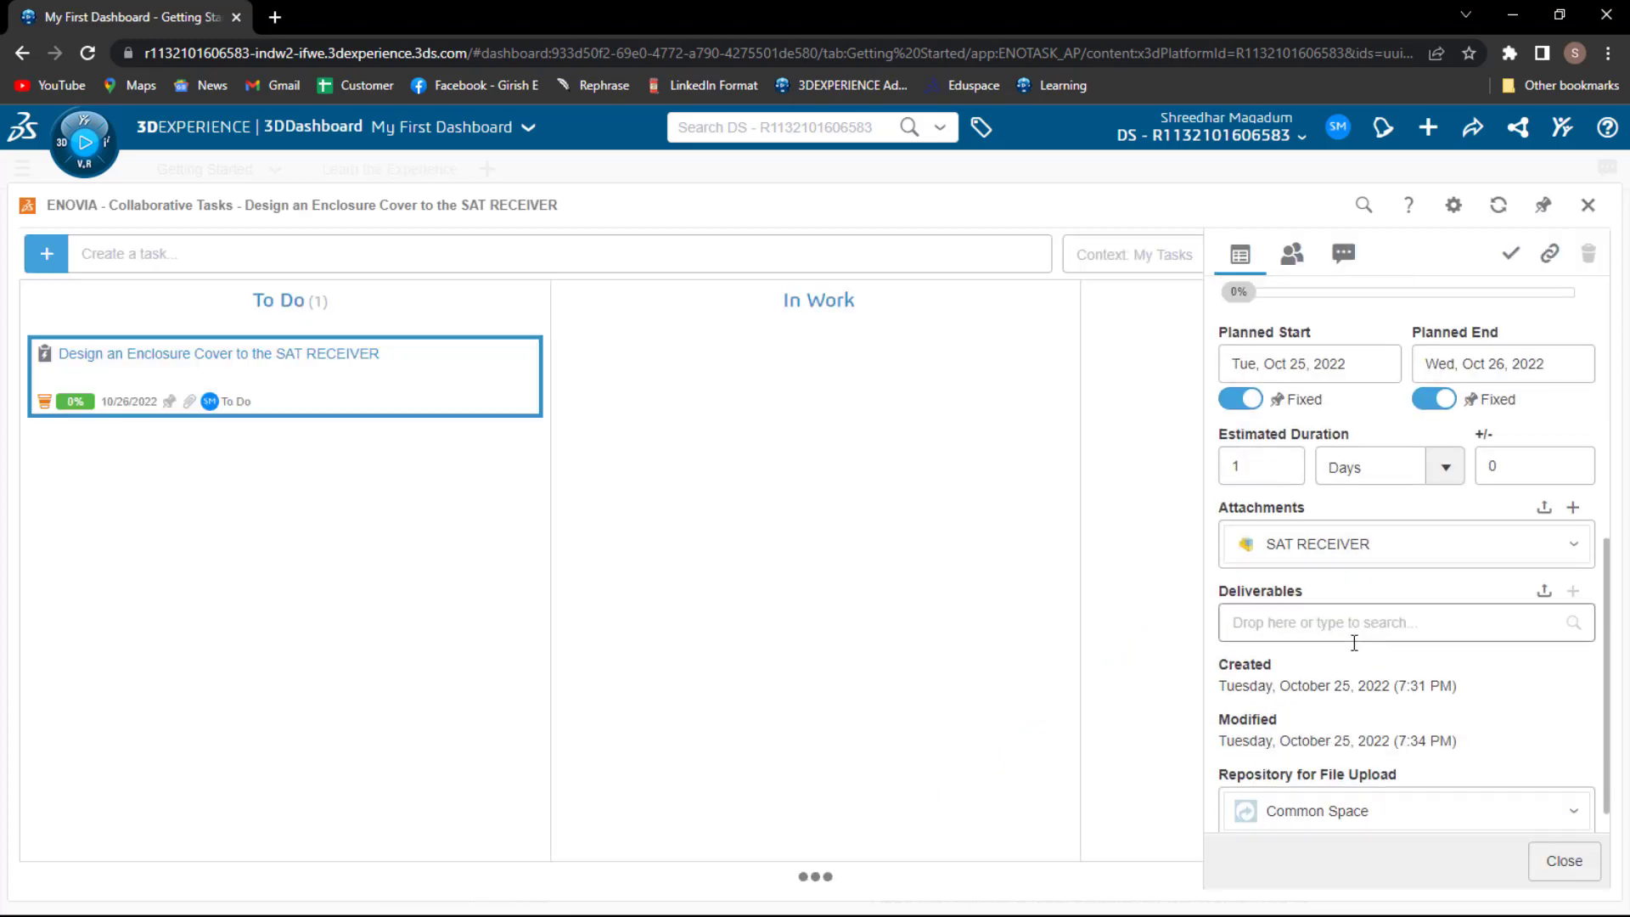
{"action": "scroll", "coordinate": [1353, 643], "scroll_direction": "up", "scroll_amount": 5}
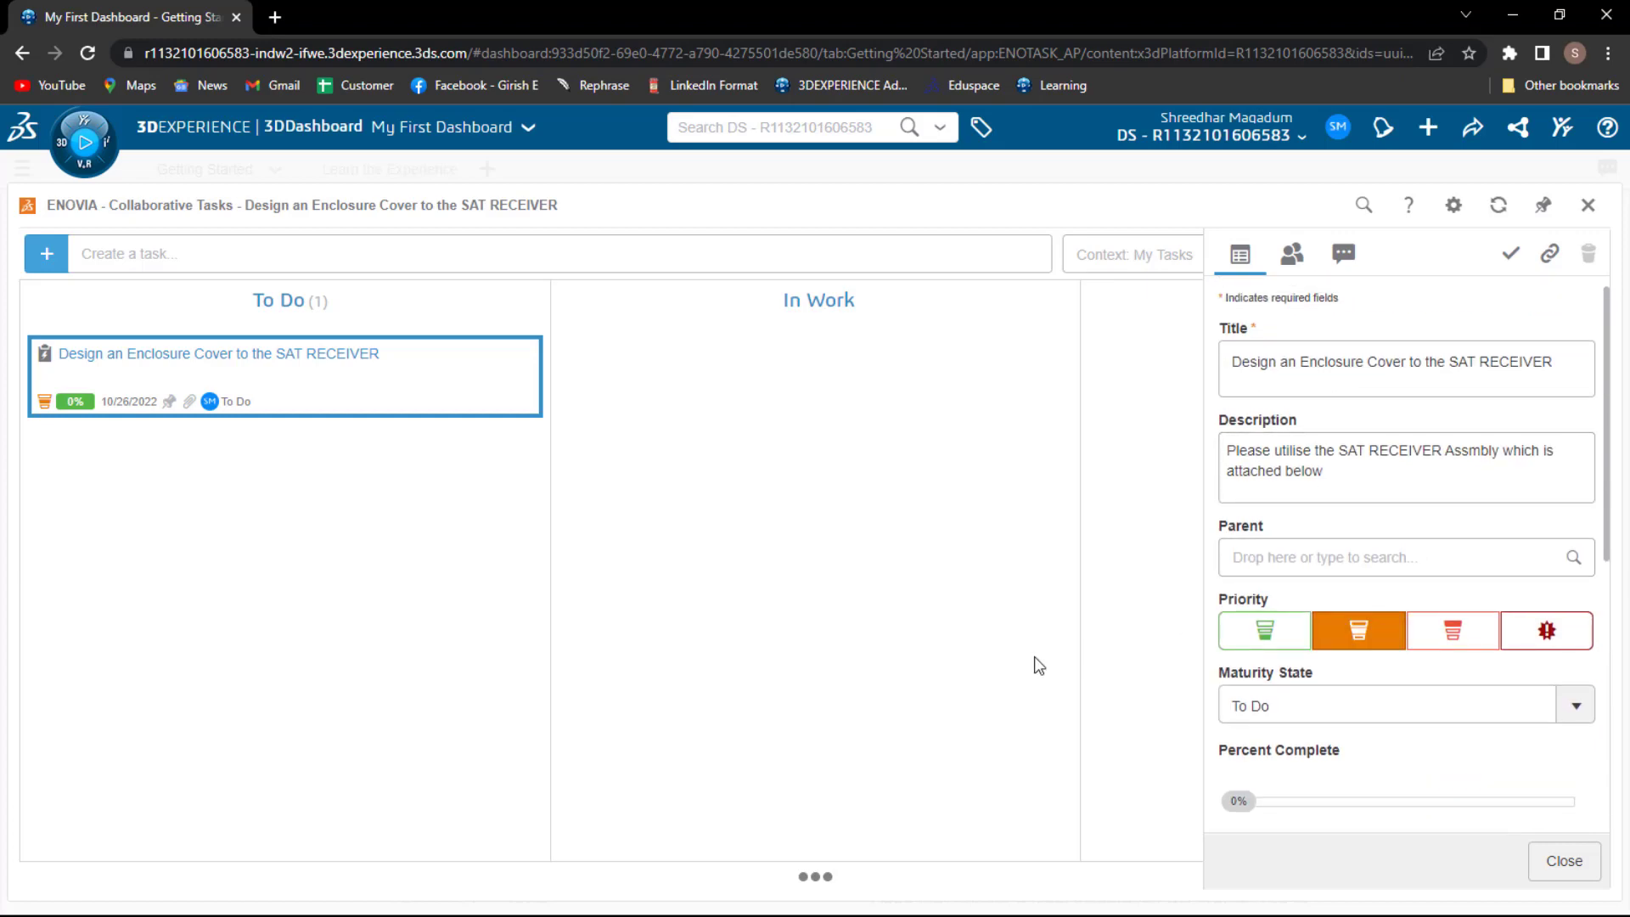
{"action": "scroll", "coordinate": [1451, 679], "scroll_direction": "down", "scroll_amount": 5}
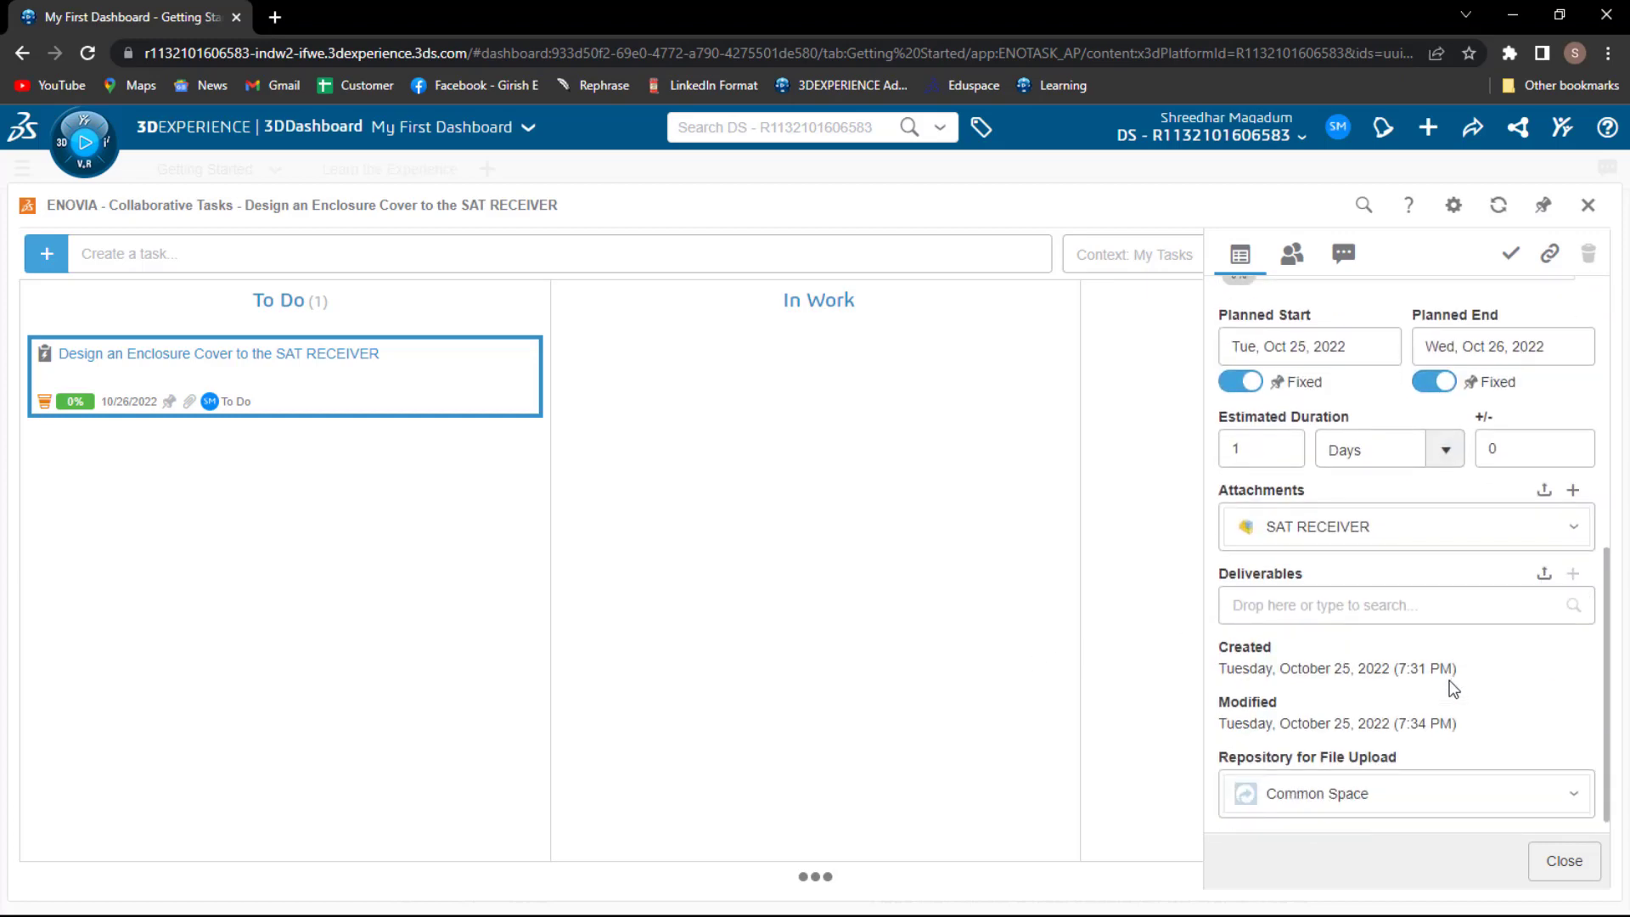
{"action": "scroll", "coordinate": [1448, 680], "scroll_direction": "up", "scroll_amount": 5}
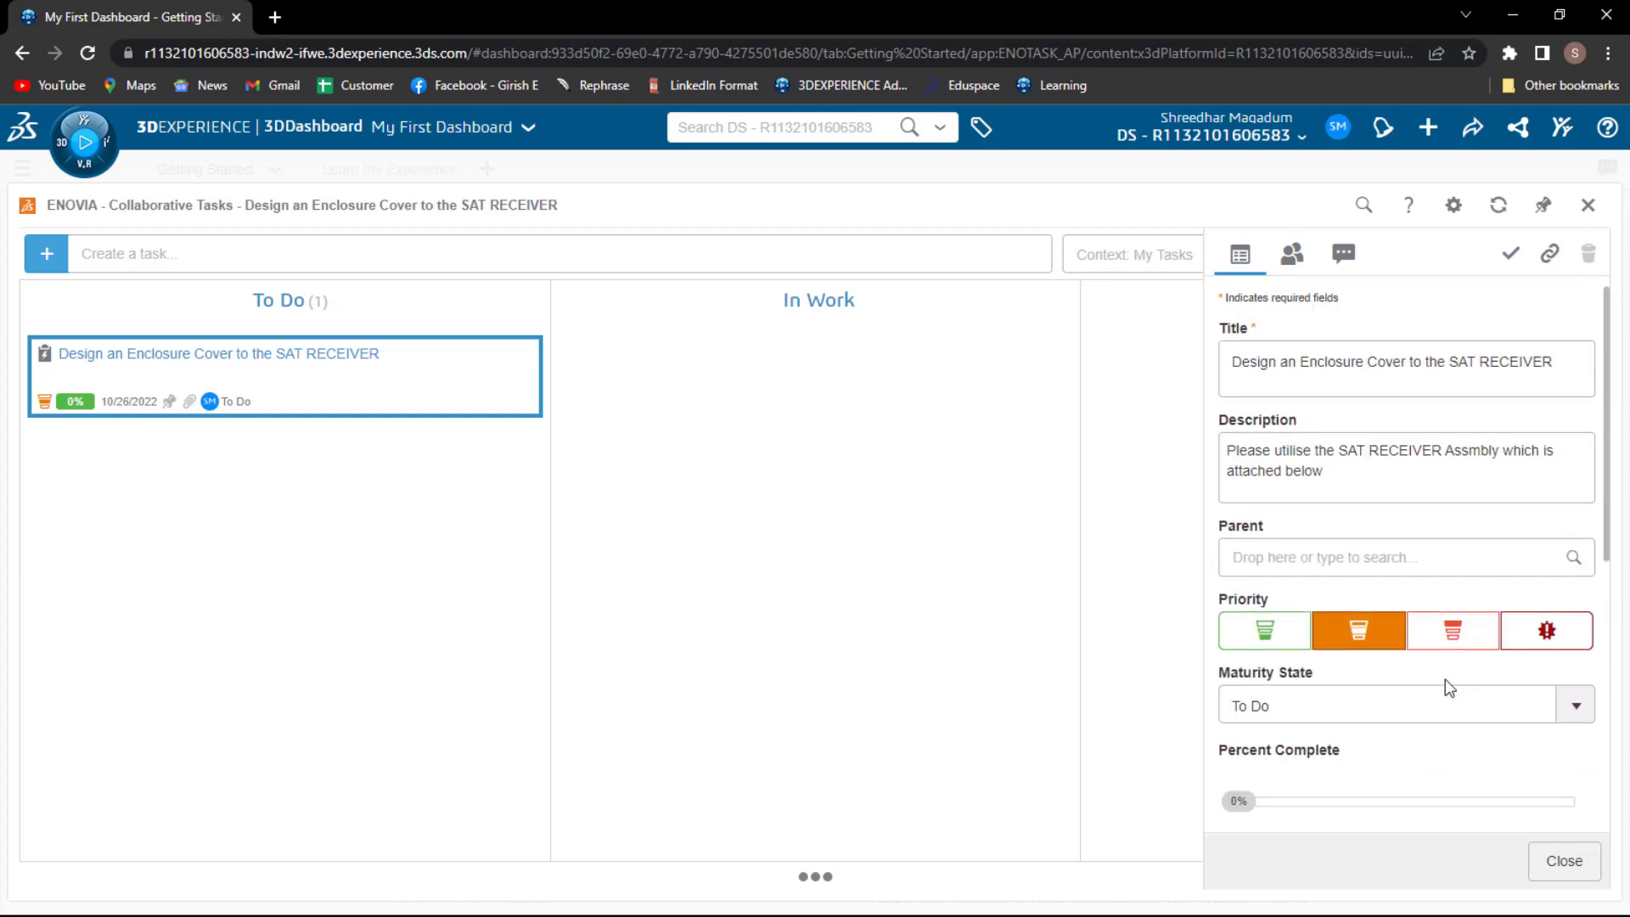
{"action": "left_click_drag", "start_coordinate": [237, 367], "coordinate": [766, 371]}
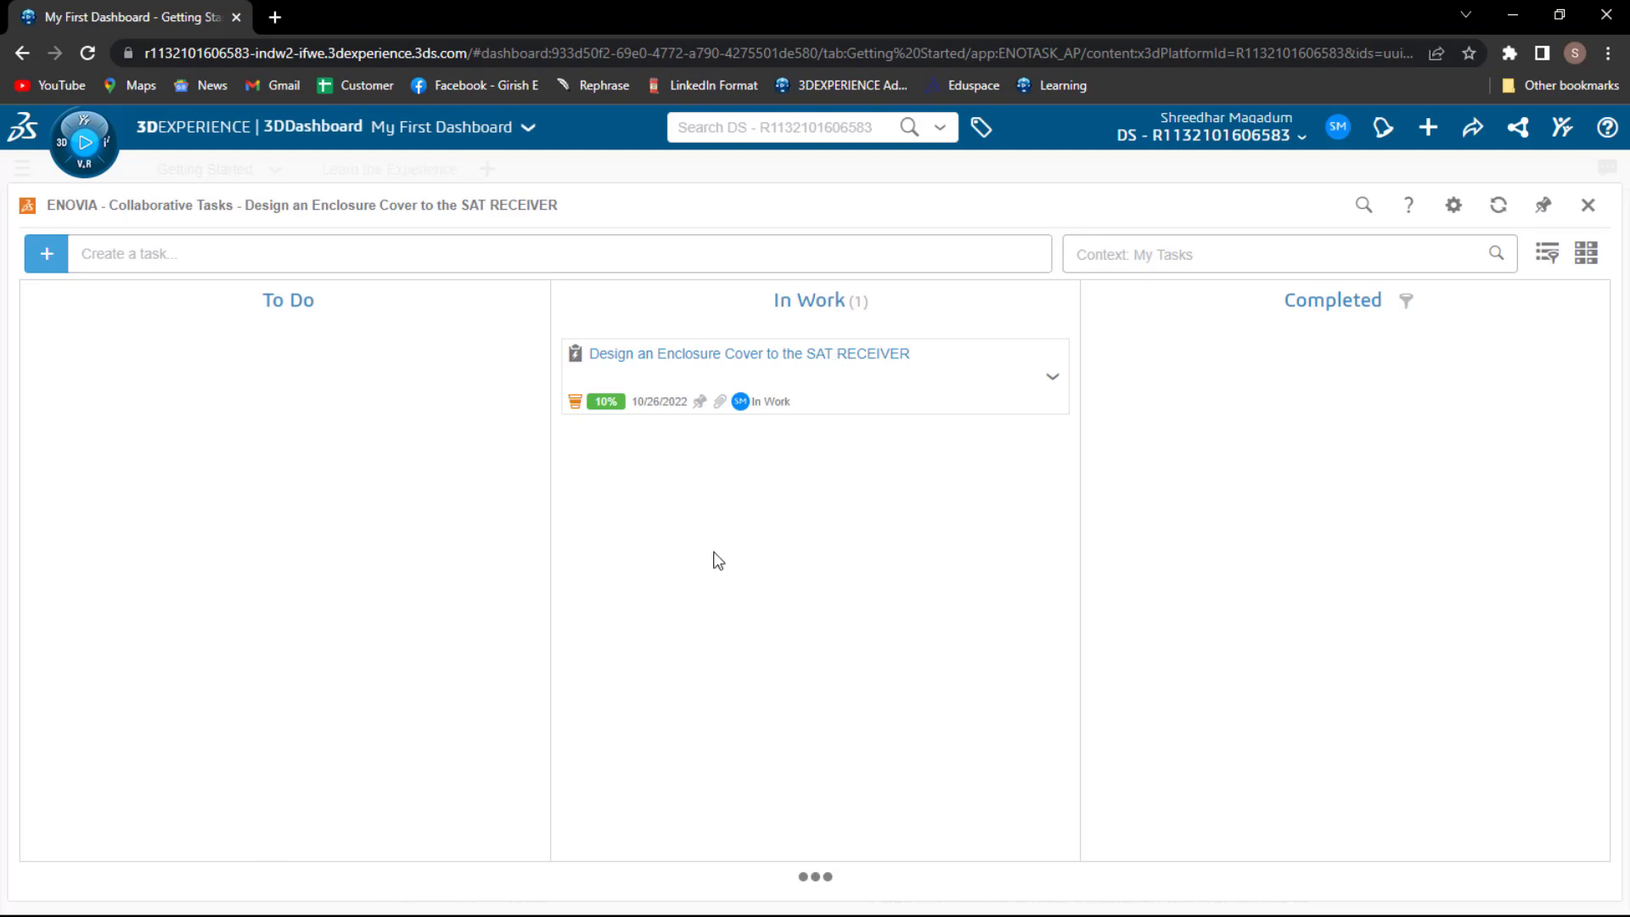
Switch to SOLIDWORKS Connected, where the SAT RECEIVER assembly is open, and inspect the whole model.
{"action": "key", "text": "super"}
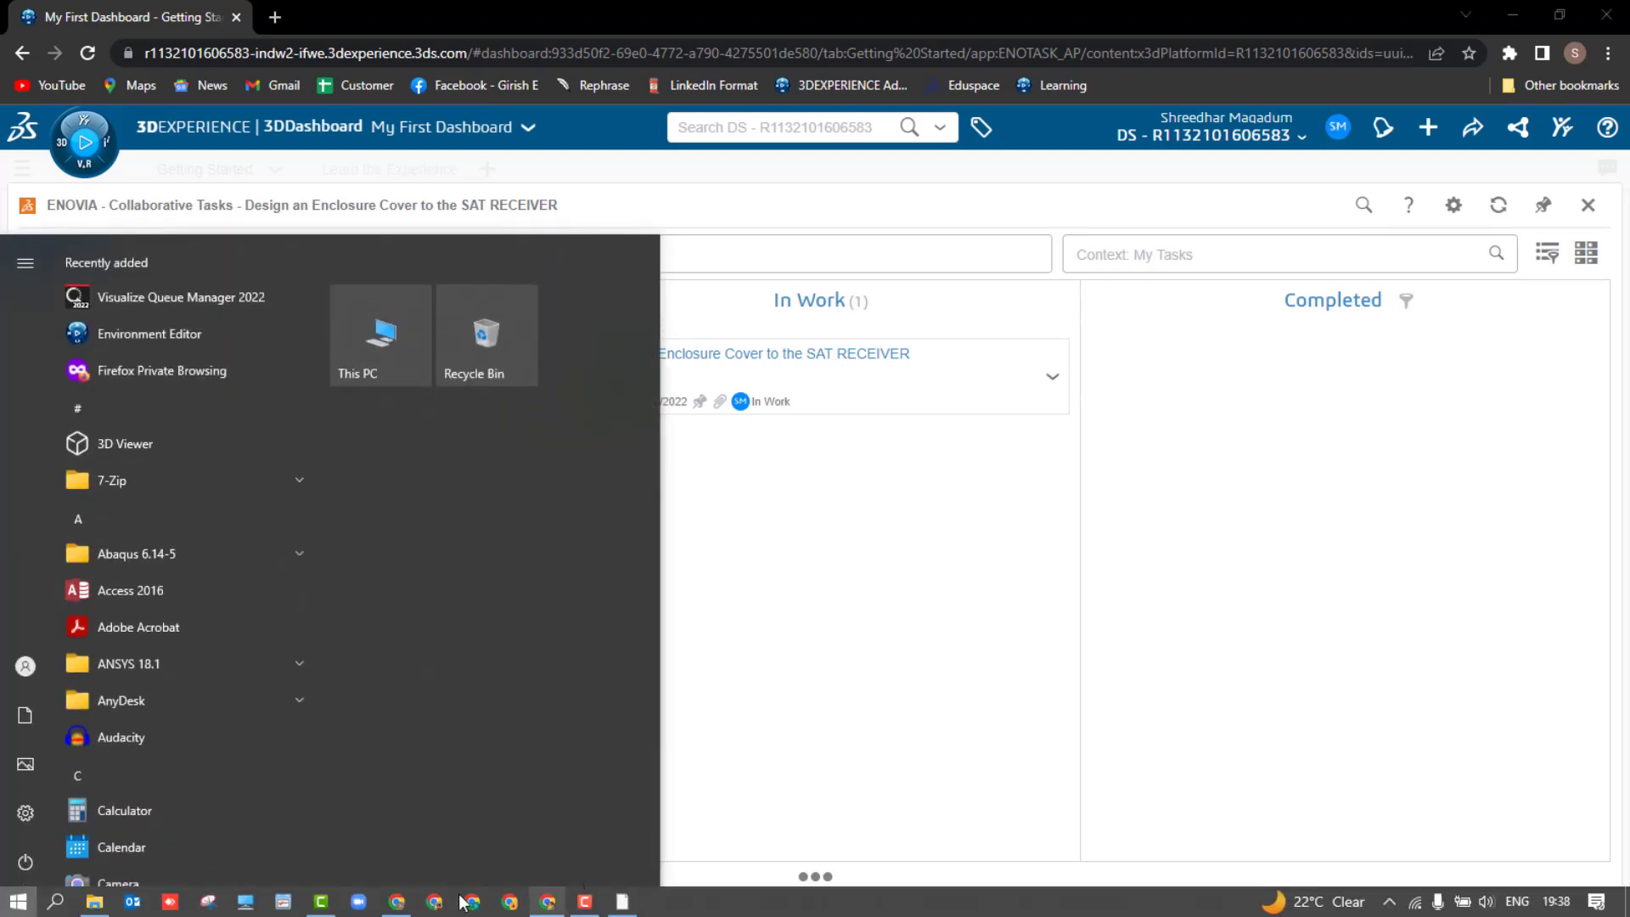
{"action": "left_click", "coordinate": [623, 902]}
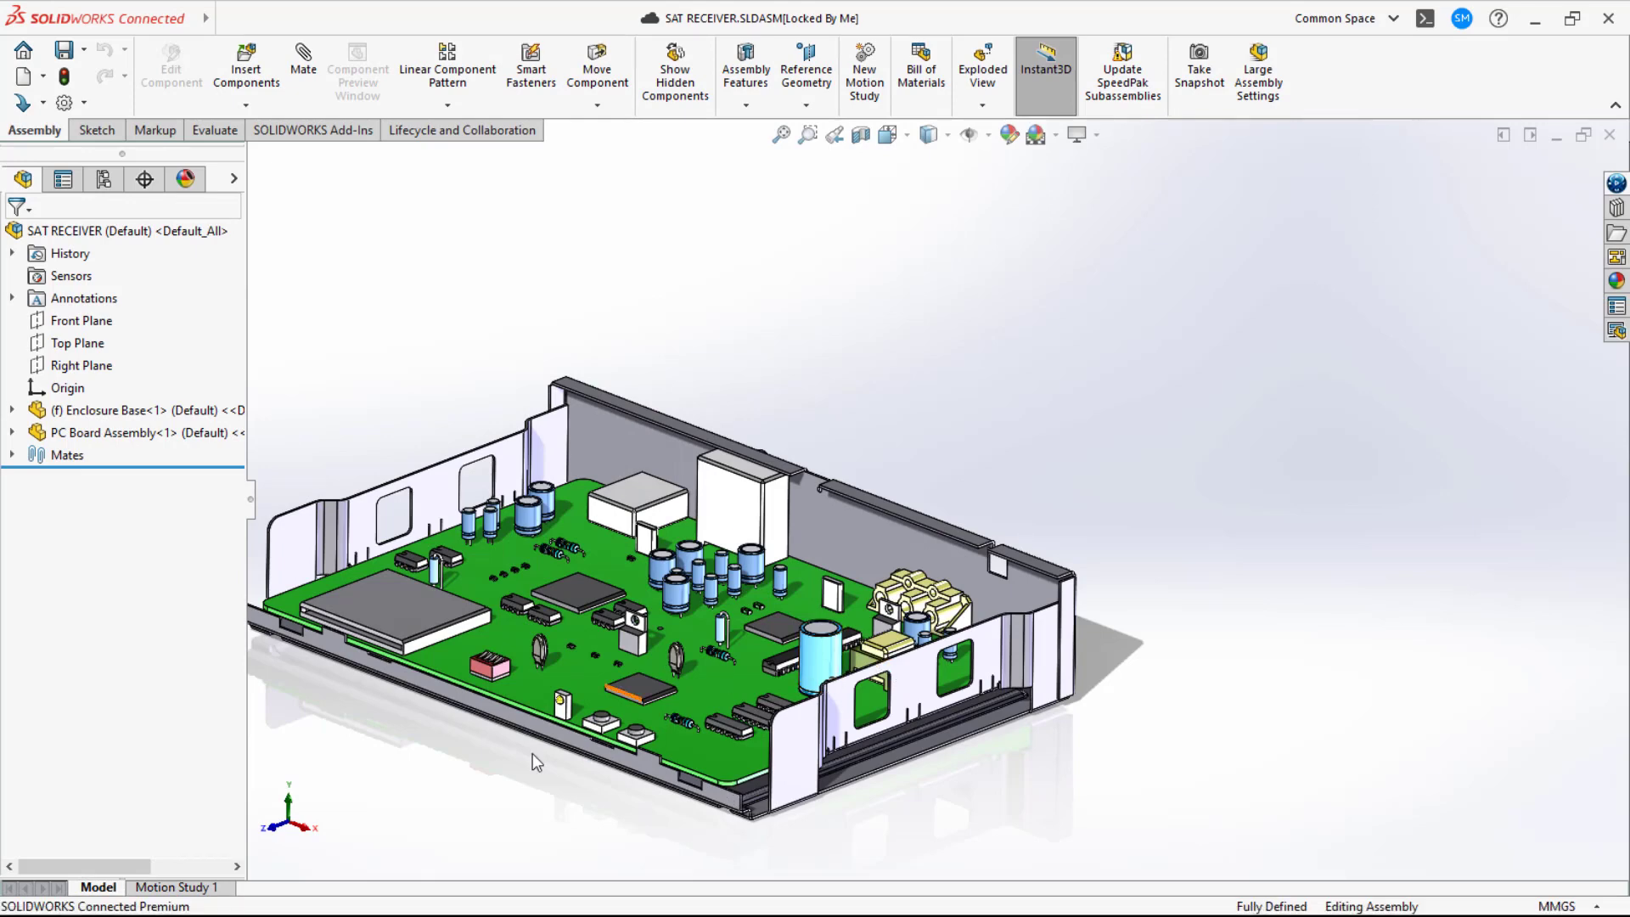
{"action": "scroll", "coordinate": [452, 773], "scroll_direction": "up", "scroll_amount": 2}
{"action": "scroll", "coordinate": [510, 761], "scroll_direction": "down", "scroll_amount": 2}
{"action": "scroll", "coordinate": [1019, 595], "scroll_direction": "up", "scroll_amount": 1}
{"action": "scroll", "coordinate": [1316, 365], "scroll_direction": "down", "scroll_amount": 1}
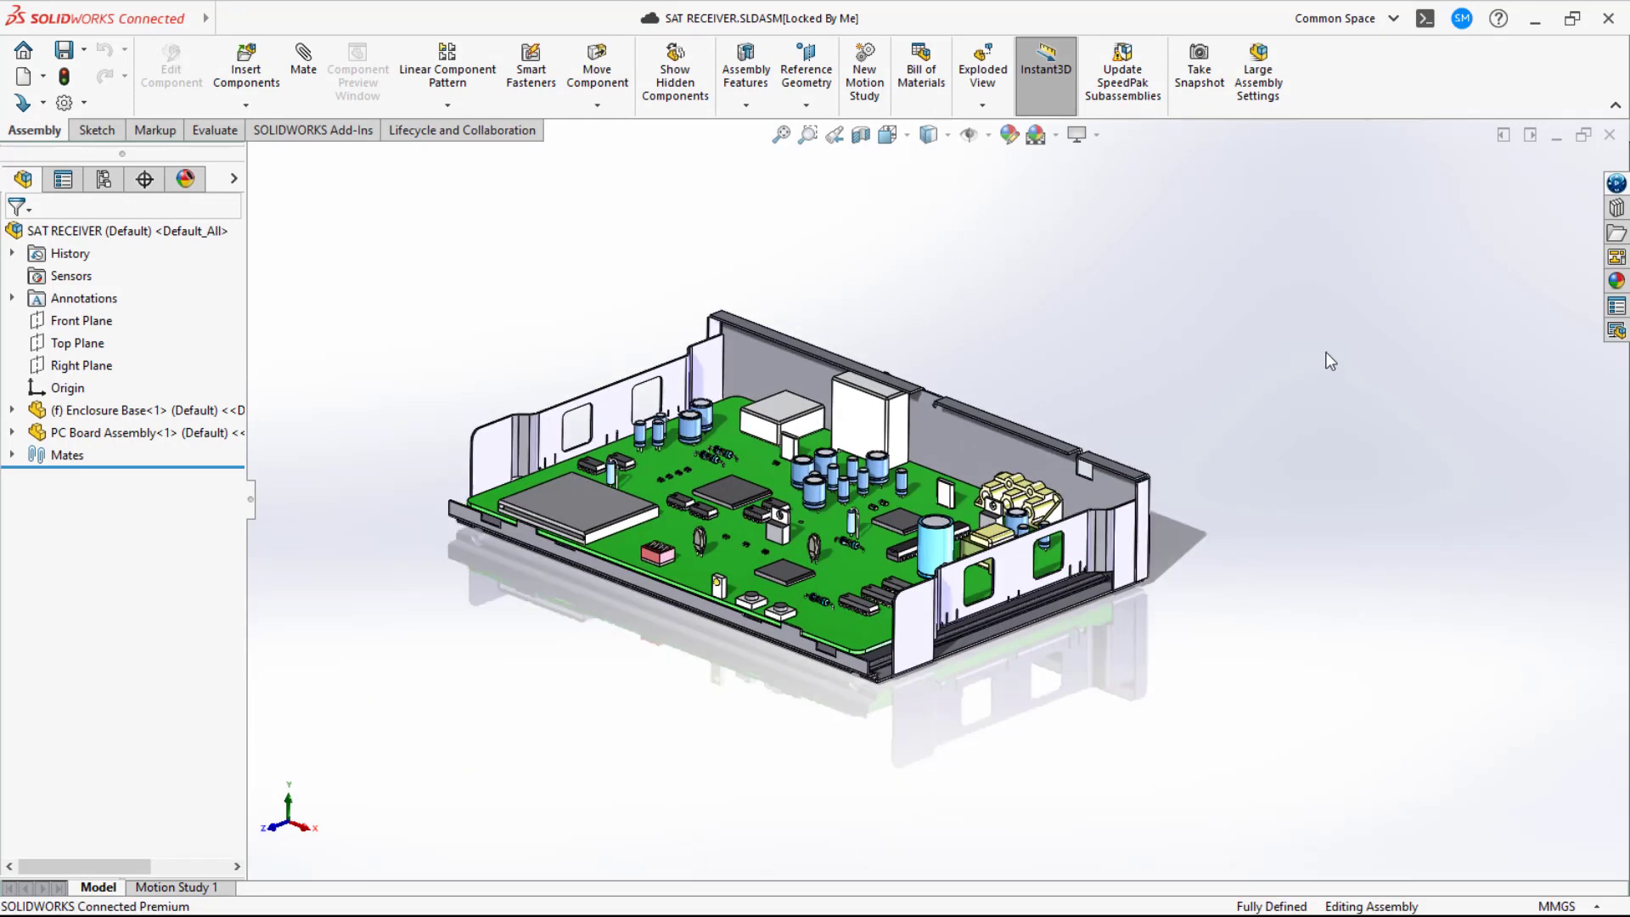
Show the 3DEXPERIENCE session beside the SAT RECEIVER assembly and bring up the notifications in the 3DNotification Center.
{"action": "left_click", "coordinate": [1617, 183]}
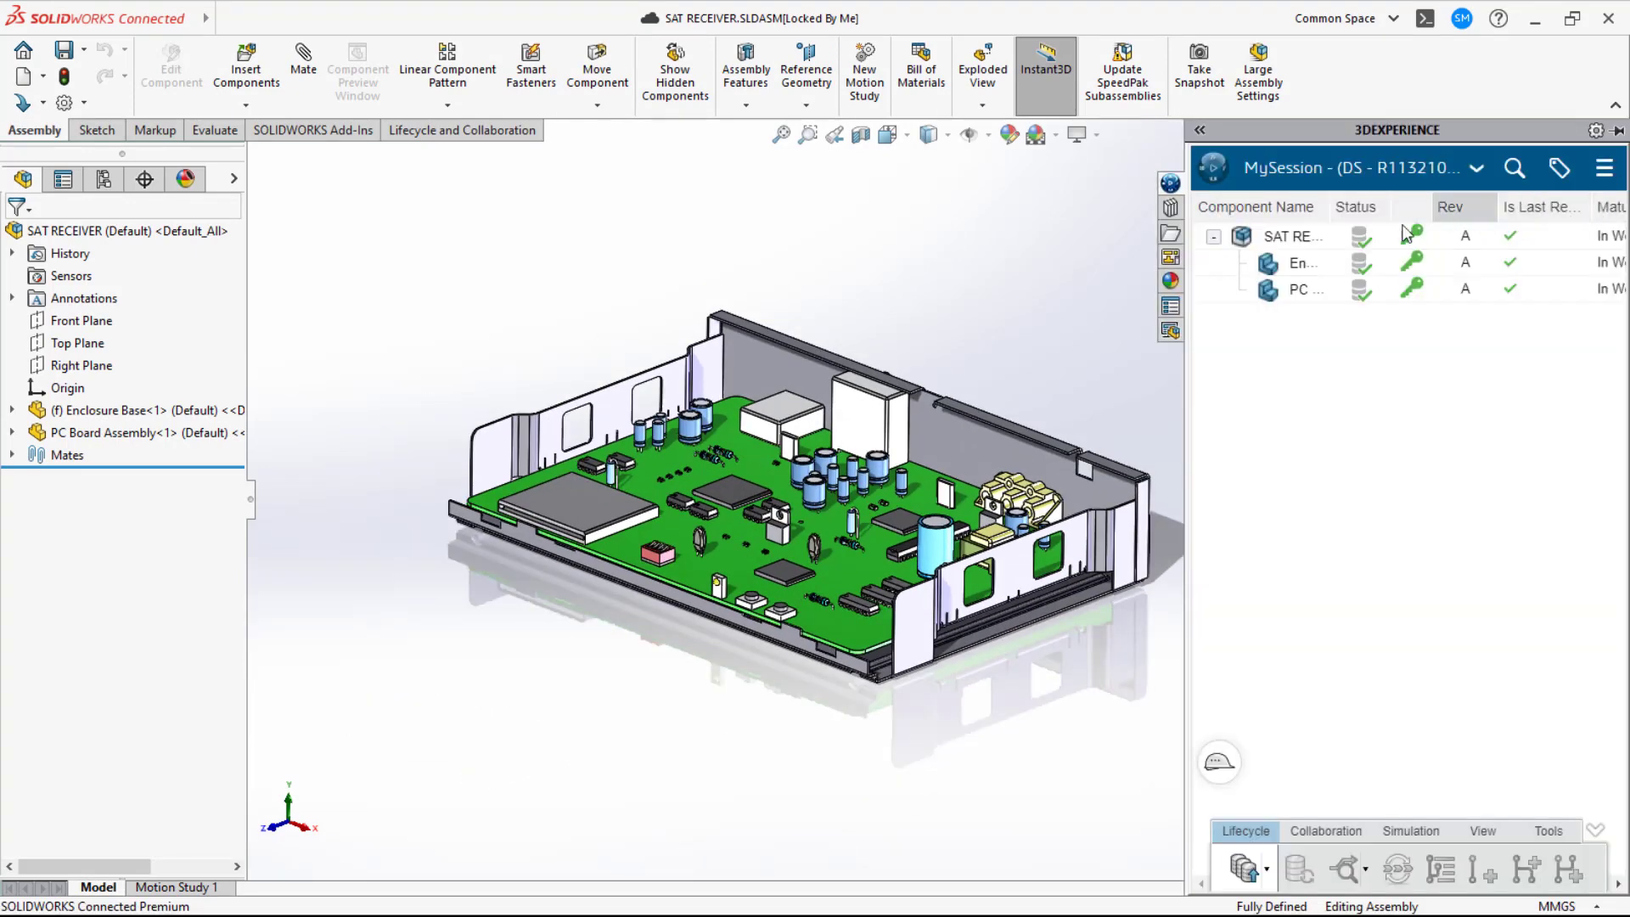
{"action": "left_click", "coordinate": [1604, 169]}
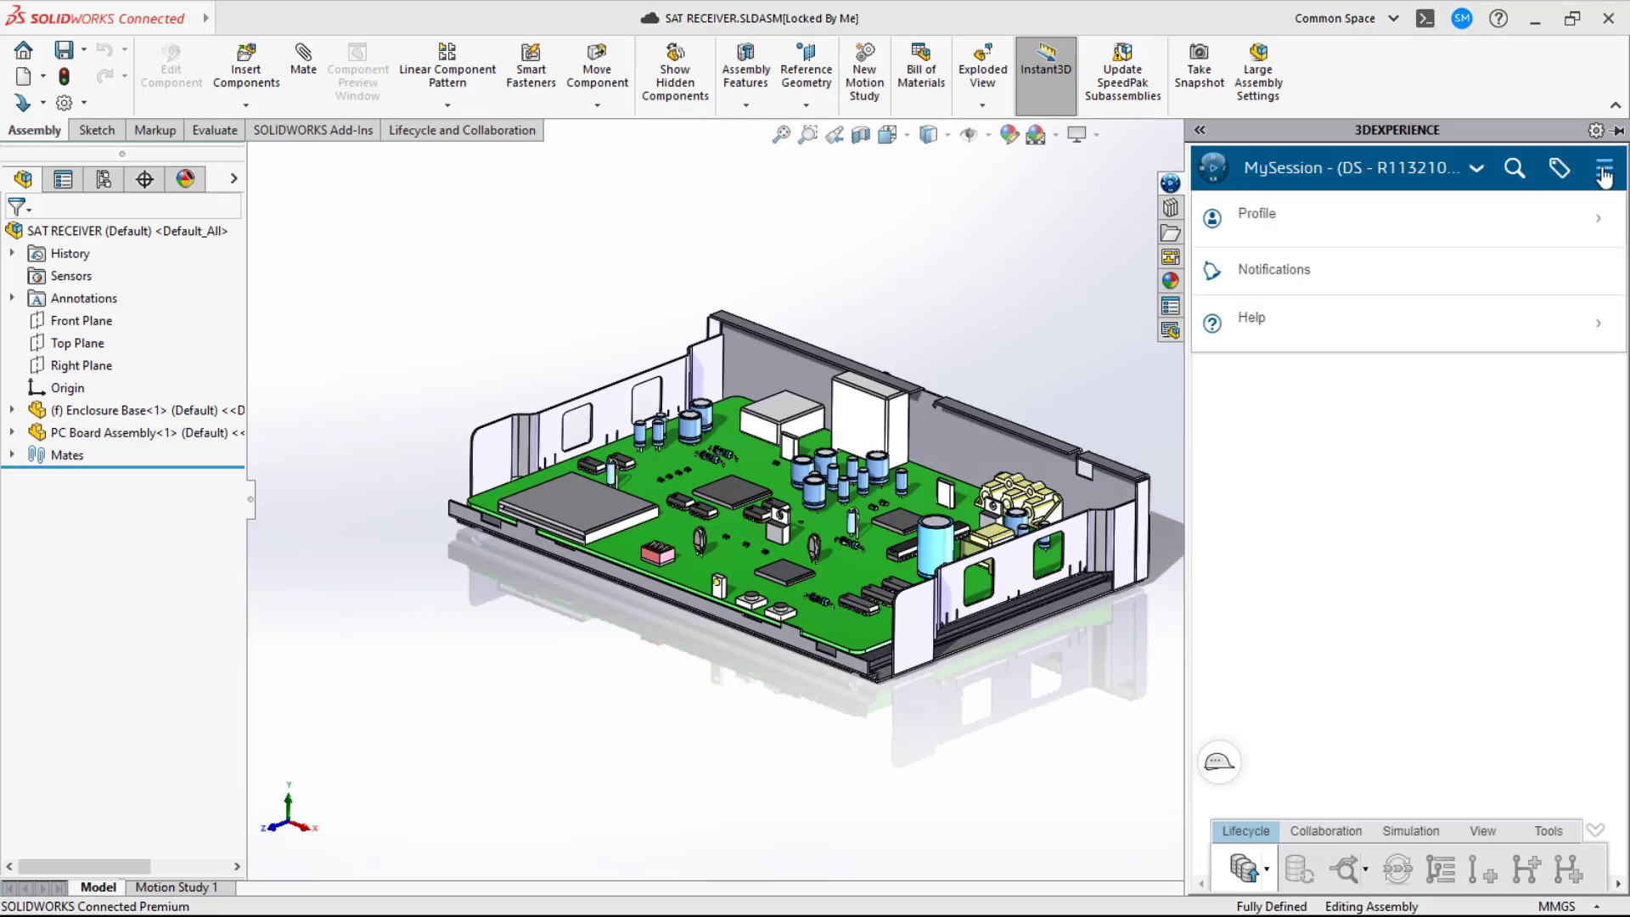
{"action": "left_click", "coordinate": [1604, 169]}
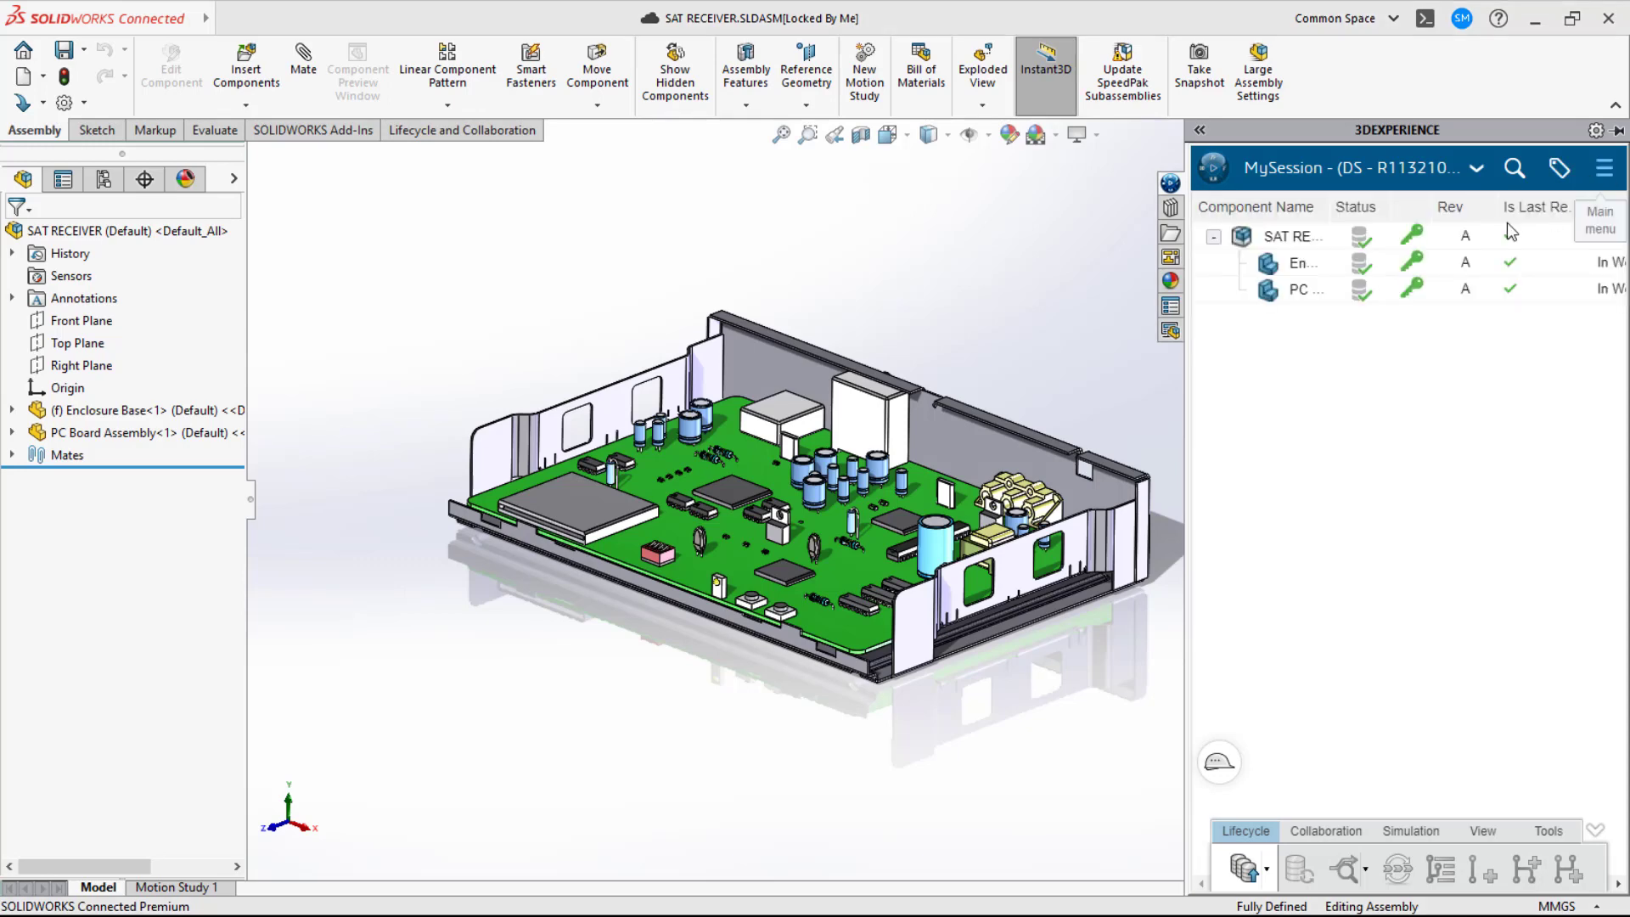
{"action": "left_click", "coordinate": [1604, 169]}
{"action": "left_click", "coordinate": [1252, 270]}
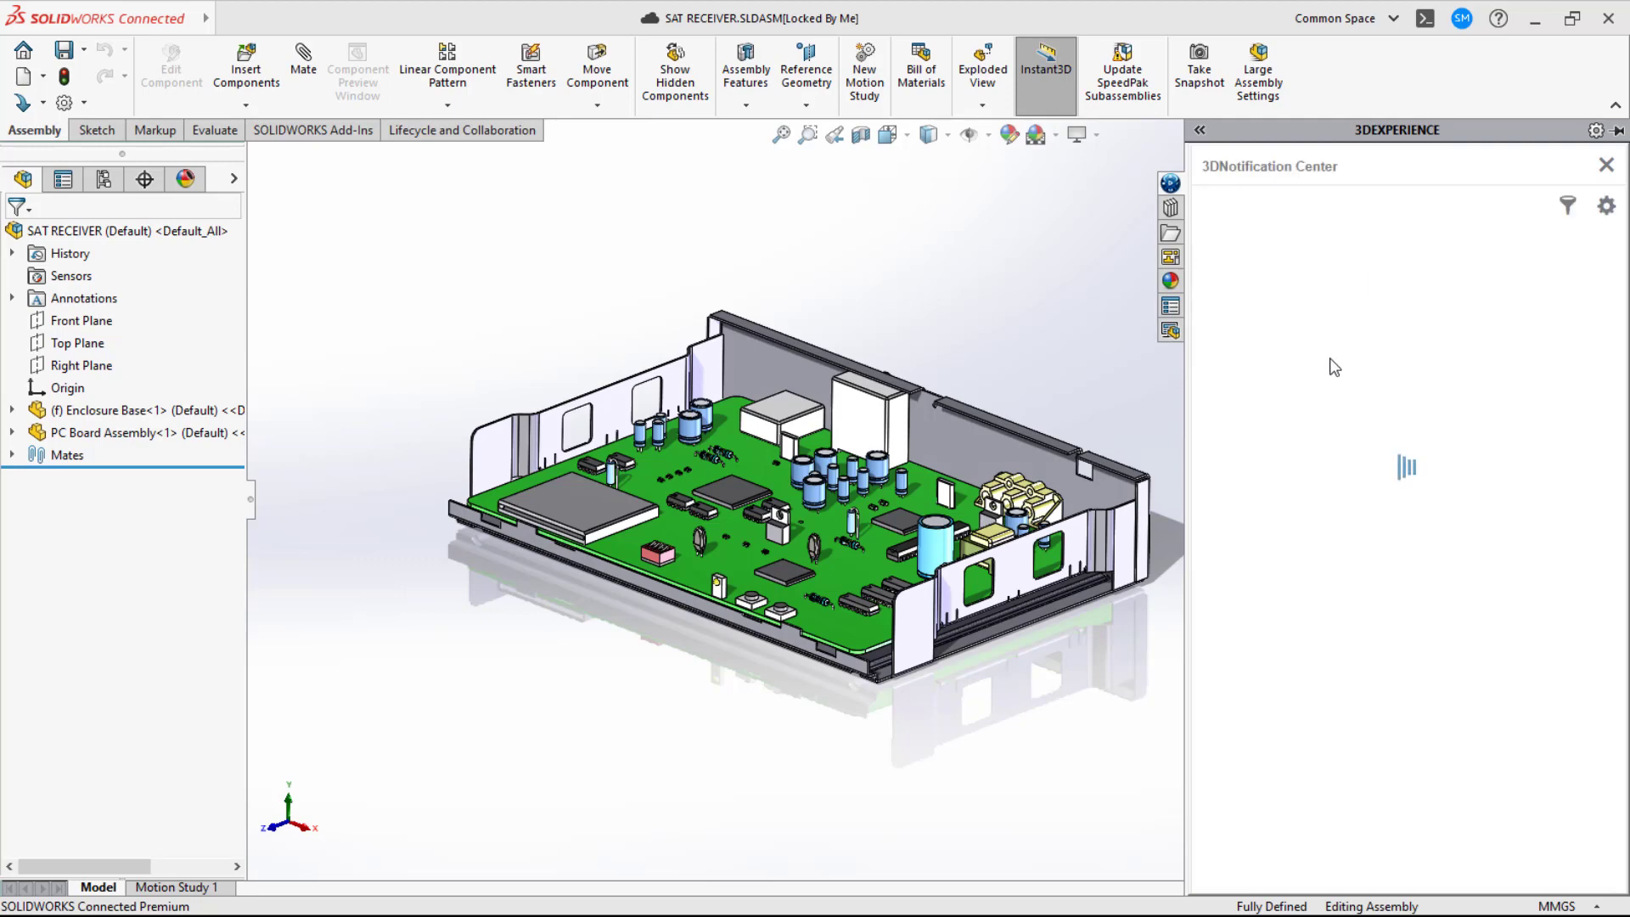
Open a notification from the 3DNotification Center in the web browser, and close both the browser and the notification center.
{"action": "left_click", "coordinate": [1393, 304]}
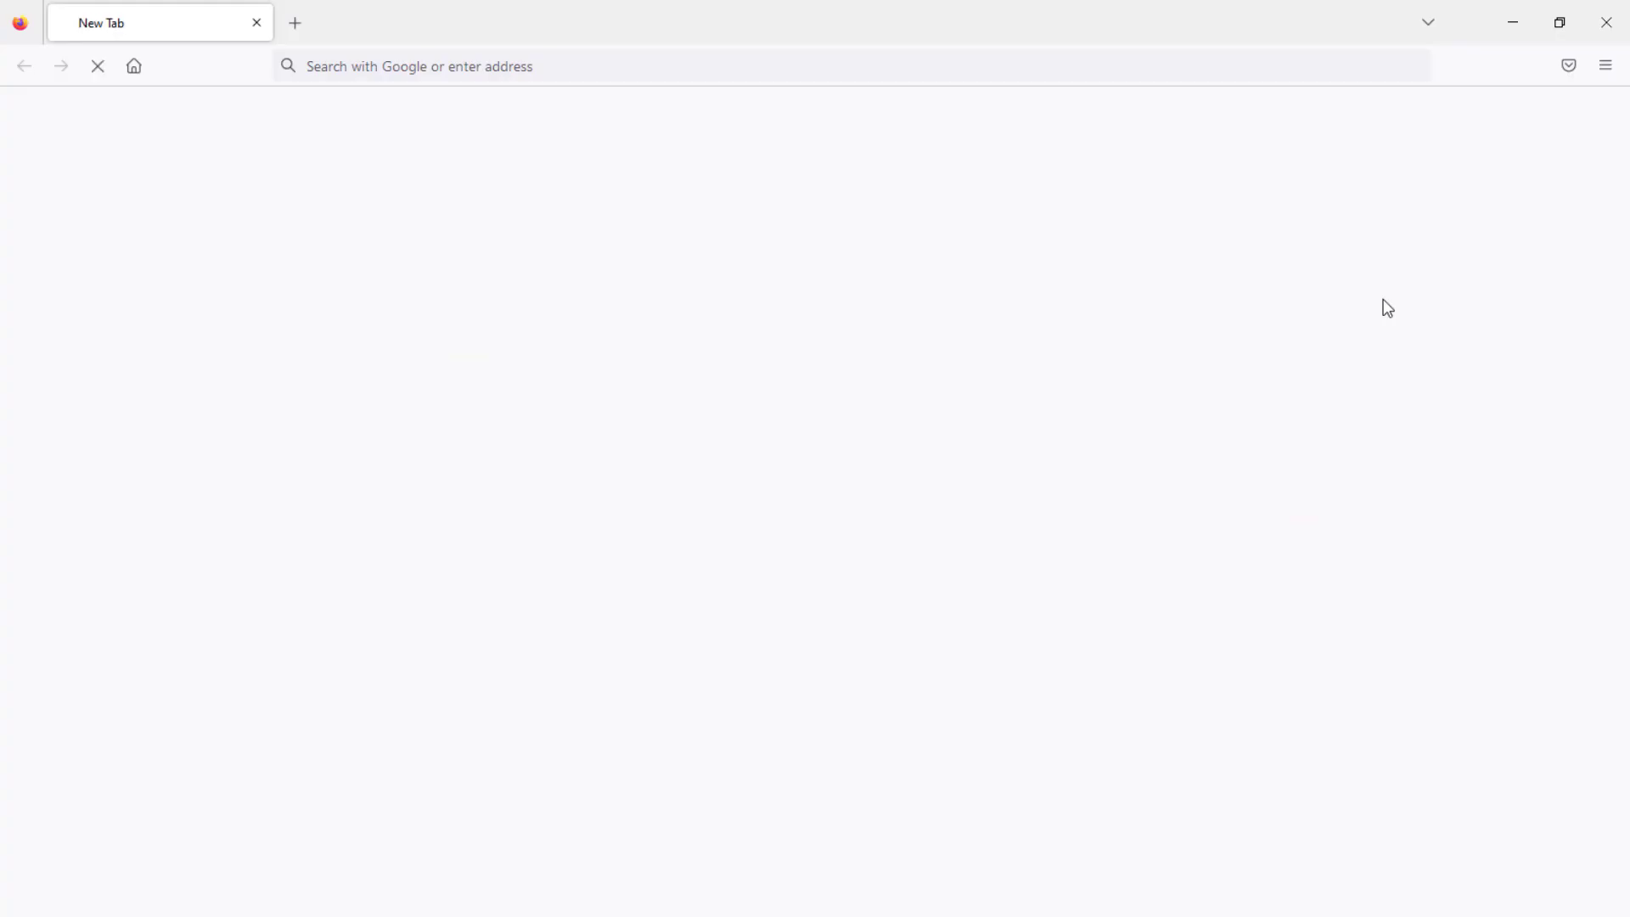
{"action": "left_click", "coordinate": [1607, 22]}
{"action": "left_click", "coordinate": [1607, 165]}
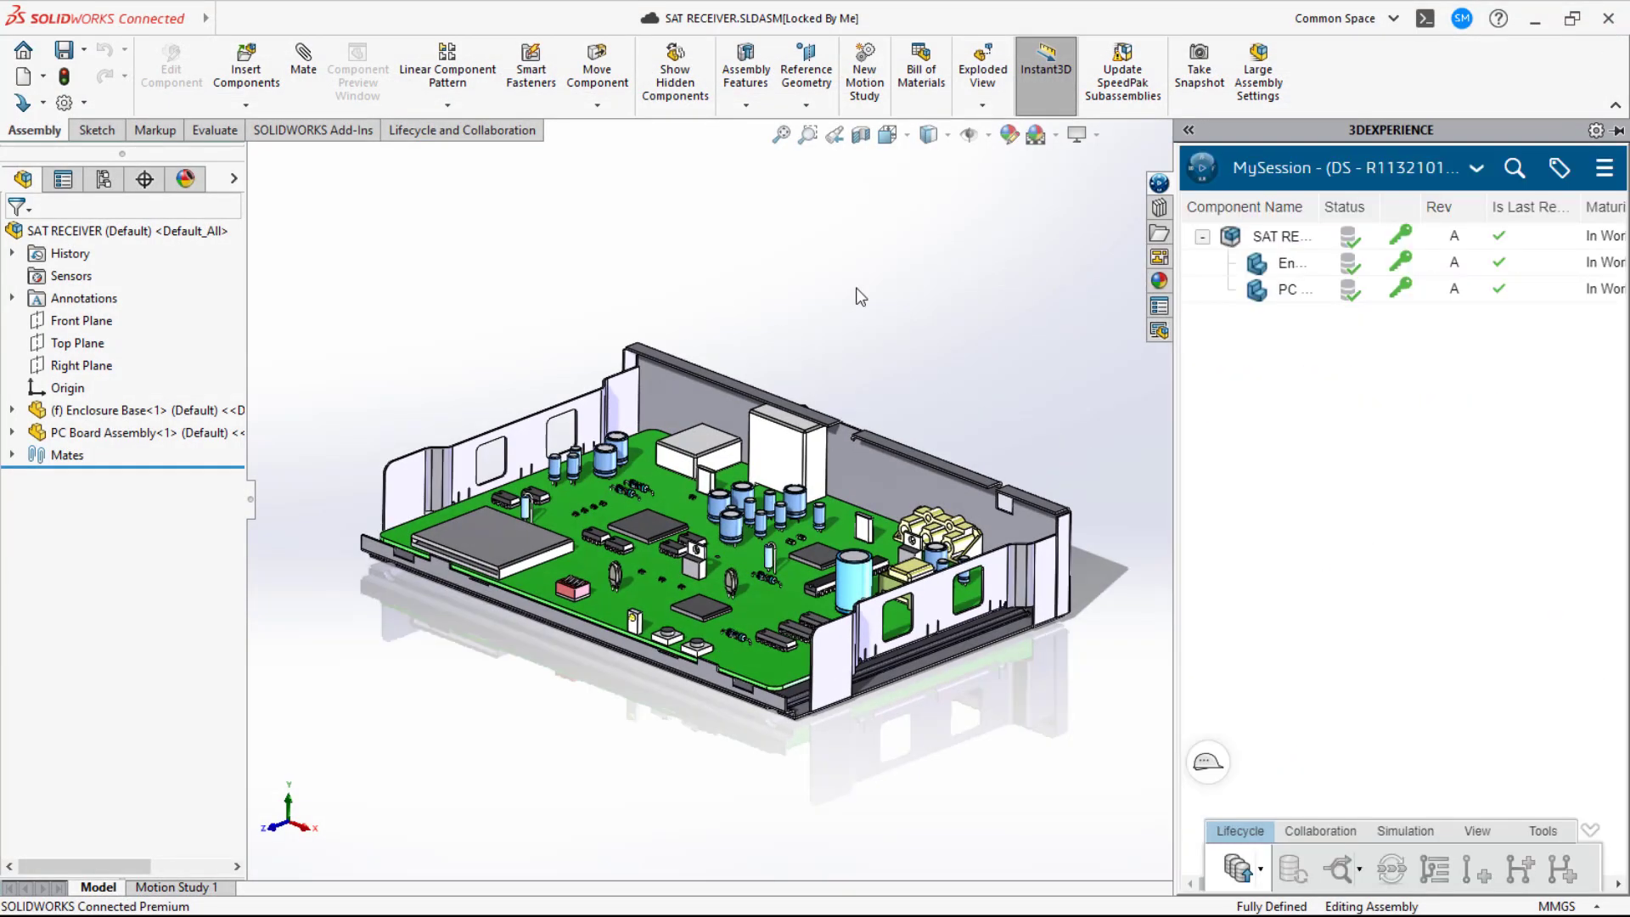